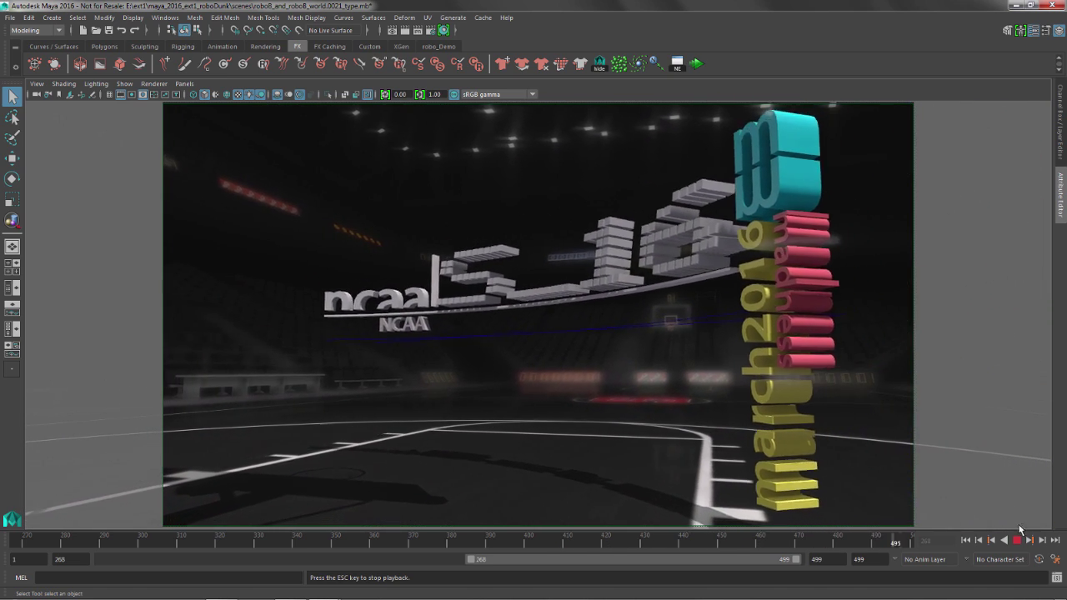
Step: Stop playback, go to frame 499 and create a new 3D type object
key("Escape")
left_click_drag(607, 543, 910, 544)
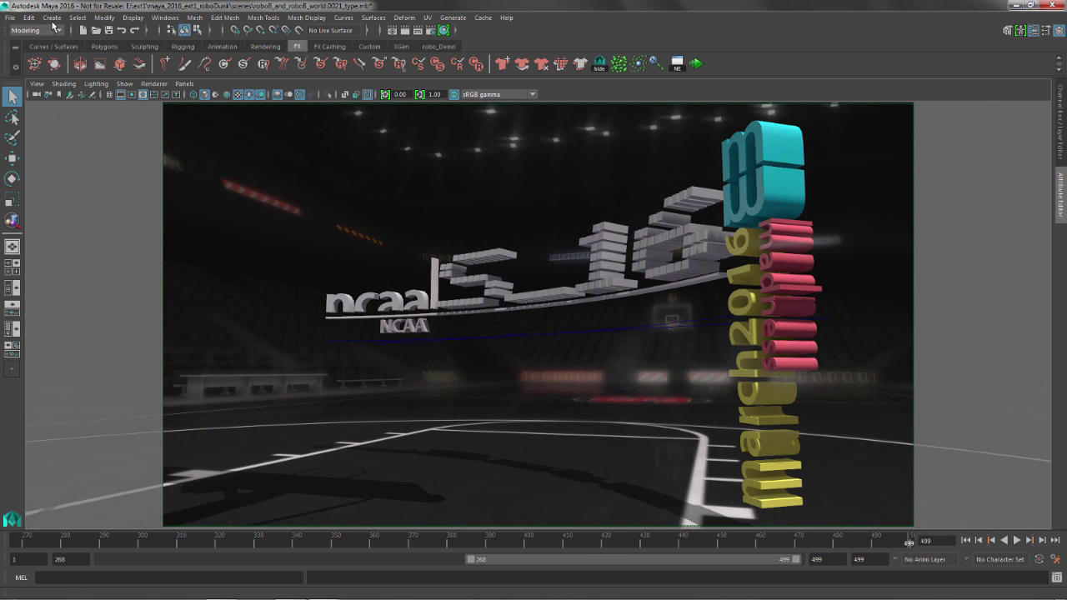
left_click(52, 16)
left_click(83, 115)
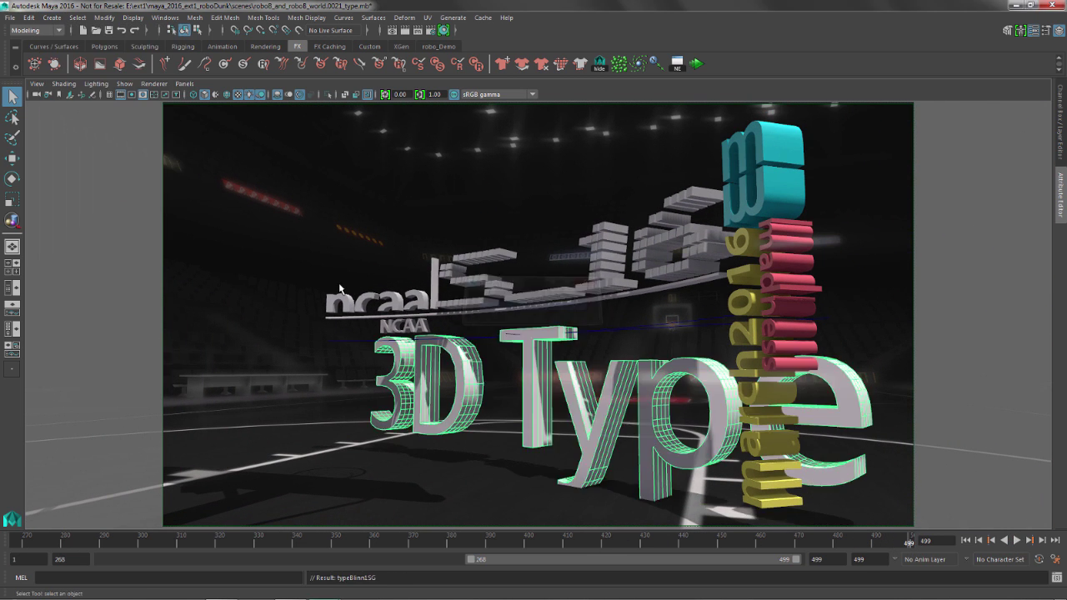
Step: Scale the new 3D type down to roughly a third and raise it about 8 units towards the NCAA lettering
key("ctrl+a")
key("e")
key("r")
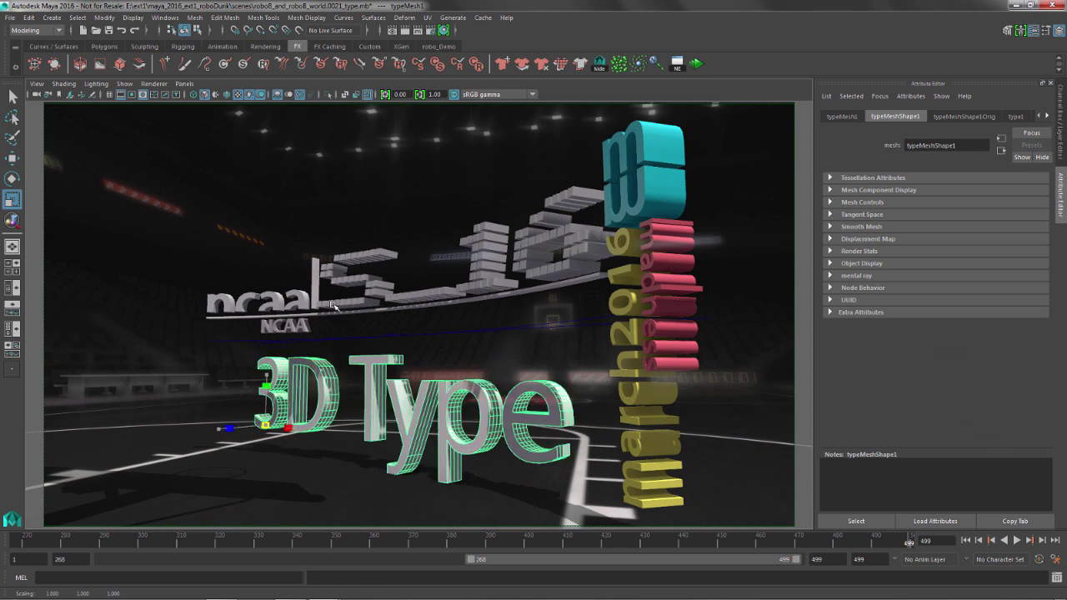
middle_click_drag(332, 305, 211, 325)
key("w")
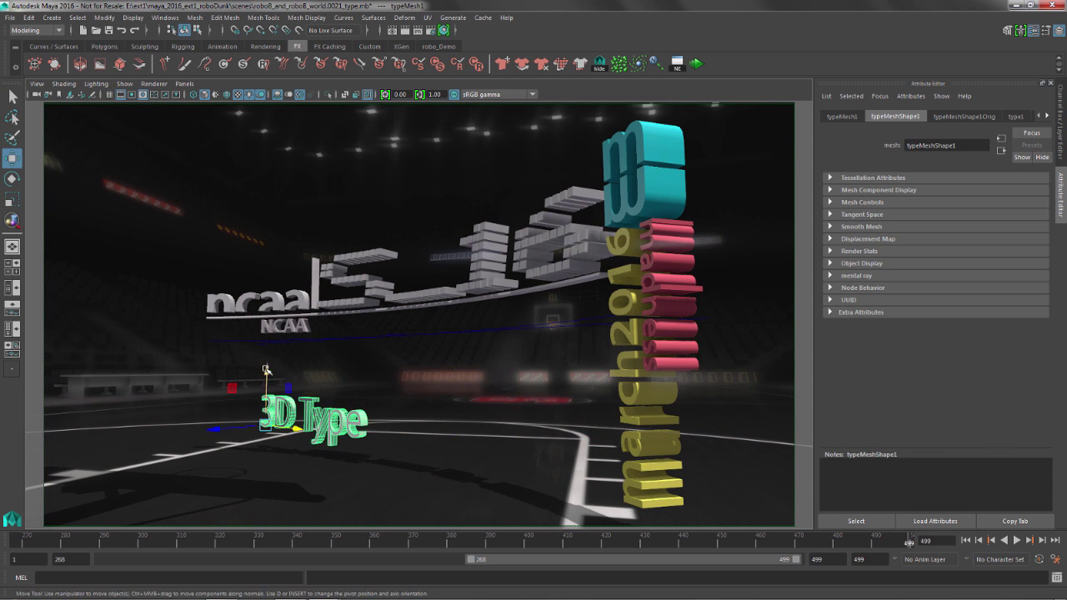
left_click_drag(265, 369, 269, 296)
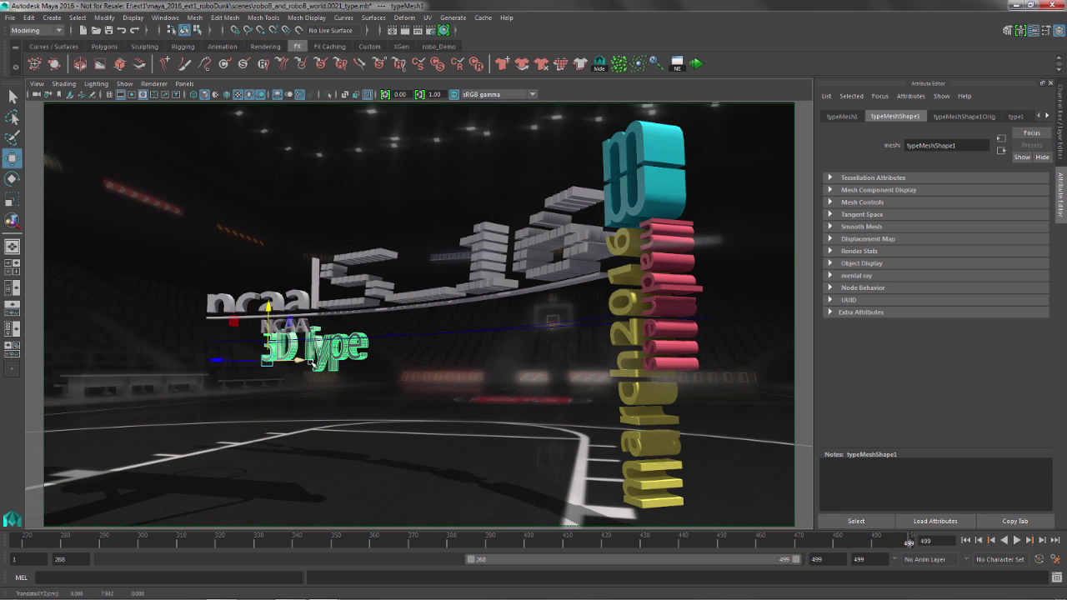
right_click_drag(310, 361, 854, 158, "alt")
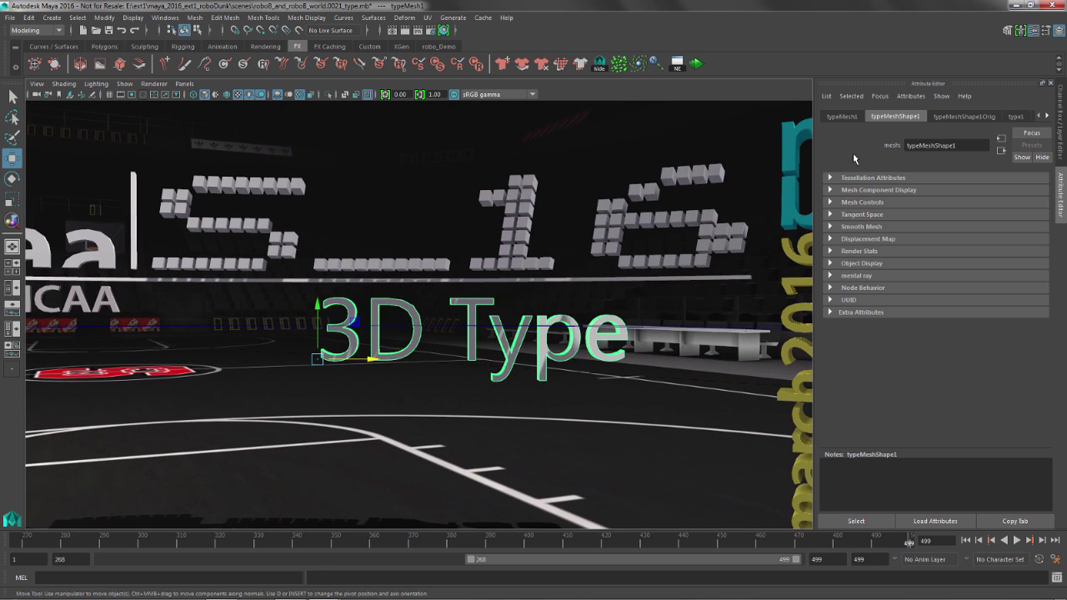
Step: Add a second line reading "Maya" below "3D Type" in the type object's text
left_click(1015, 117)
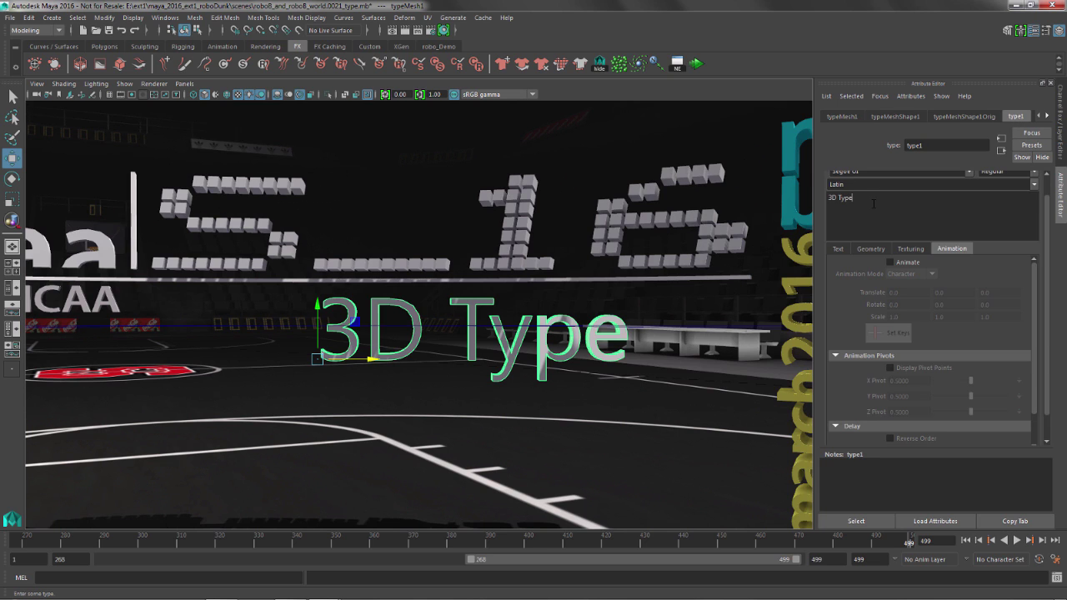
key("Return")
type("Maya")
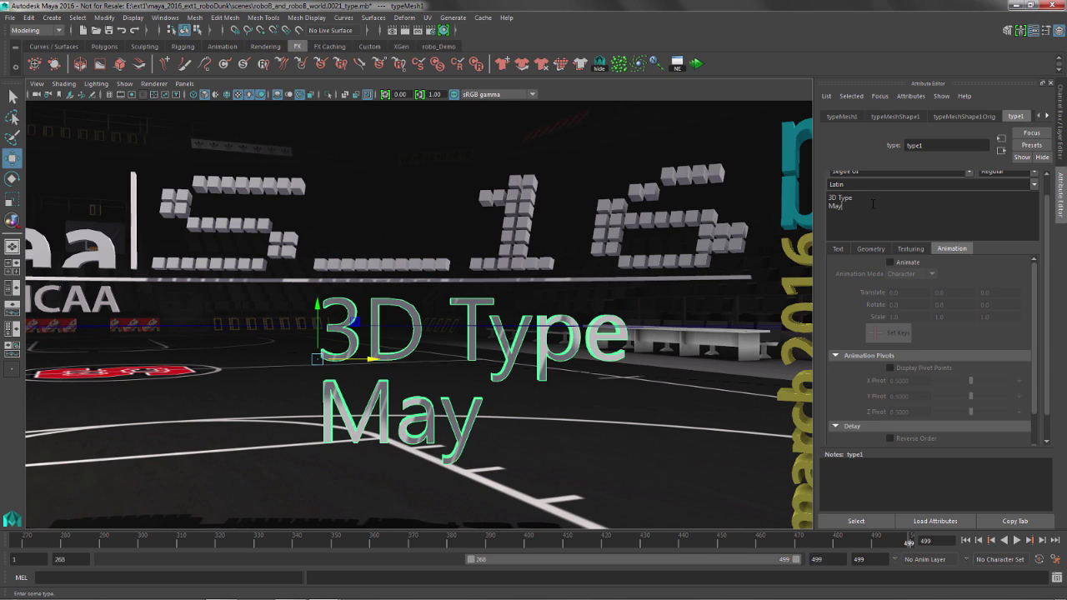
Step: Set the text's kerning and leading scales to about 0.98 and its space width scale to about 1.45
left_click(837, 249)
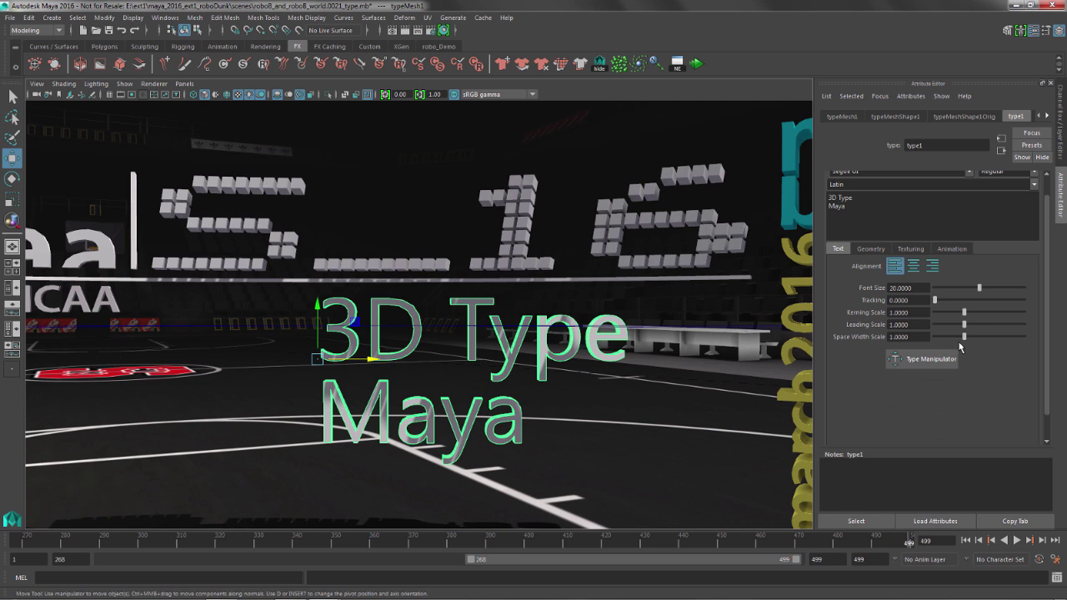
mouse_move(965, 330)
left_mouse_down()
mouse_move(981, 338)
mouse_move(965, 317)
left_mouse_up()
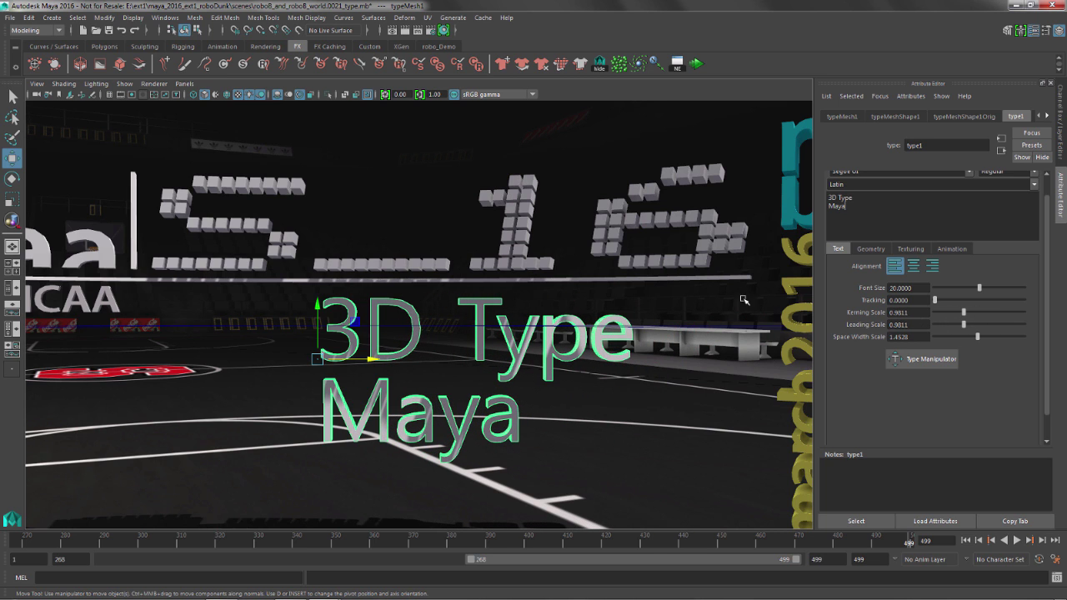
middle_click_drag(588, 392, 577, 393, "alt")
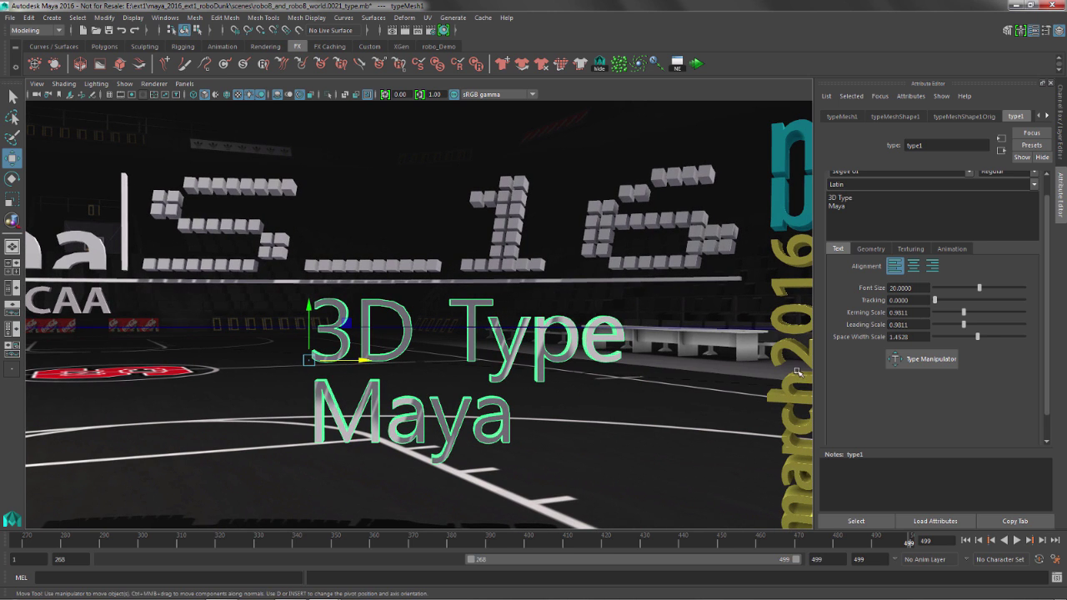
Step: Try scaling the word "3D" and the whole first line with the Type Manipulator, undoing each change
left_click(898, 358)
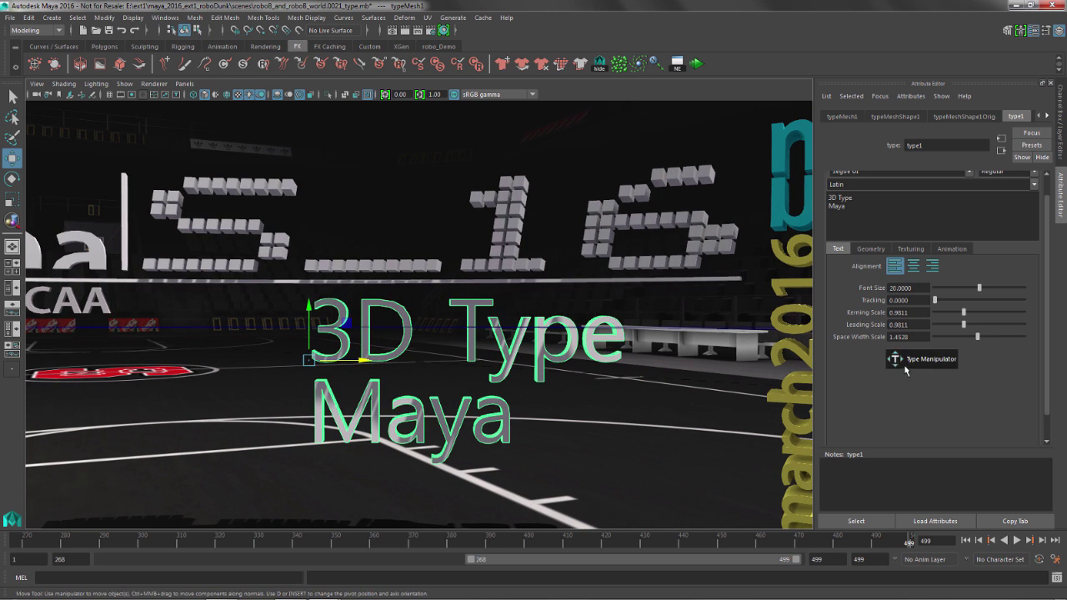
left_click(315, 360)
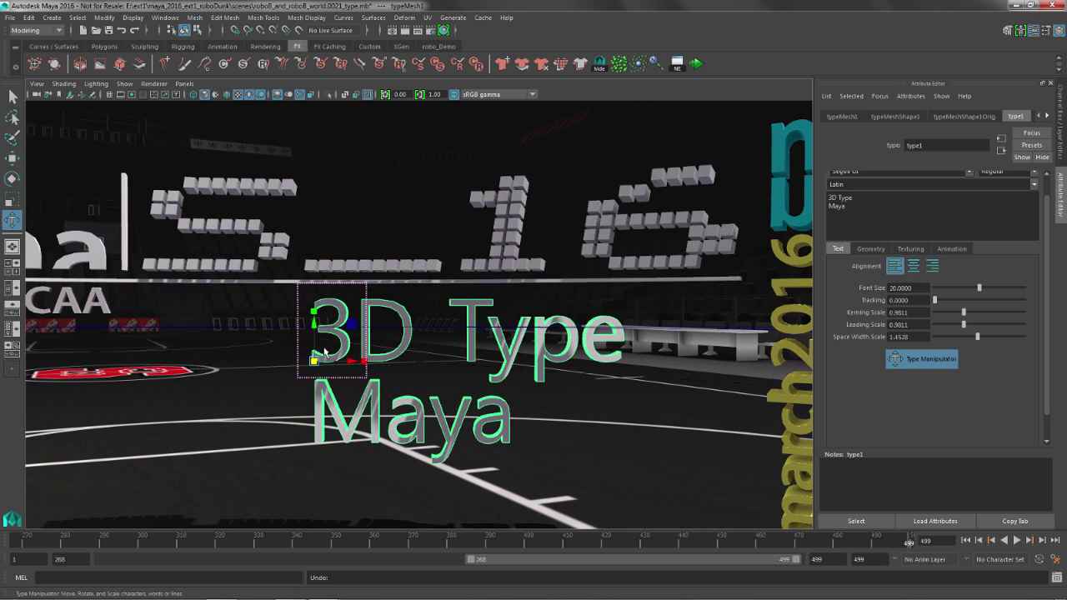
right_click_drag(342, 349, 342, 322)
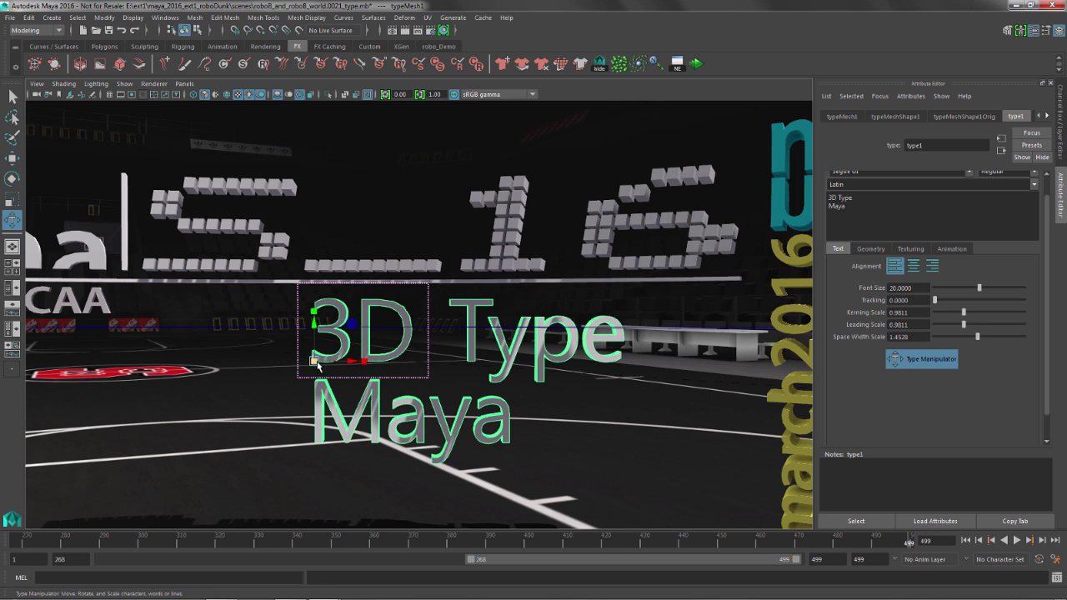
left_click_drag(314, 360, 341, 356)
key("ctrl+z")
right_click_drag(341, 359, 333, 365)
left_click_drag(315, 361, 367, 357)
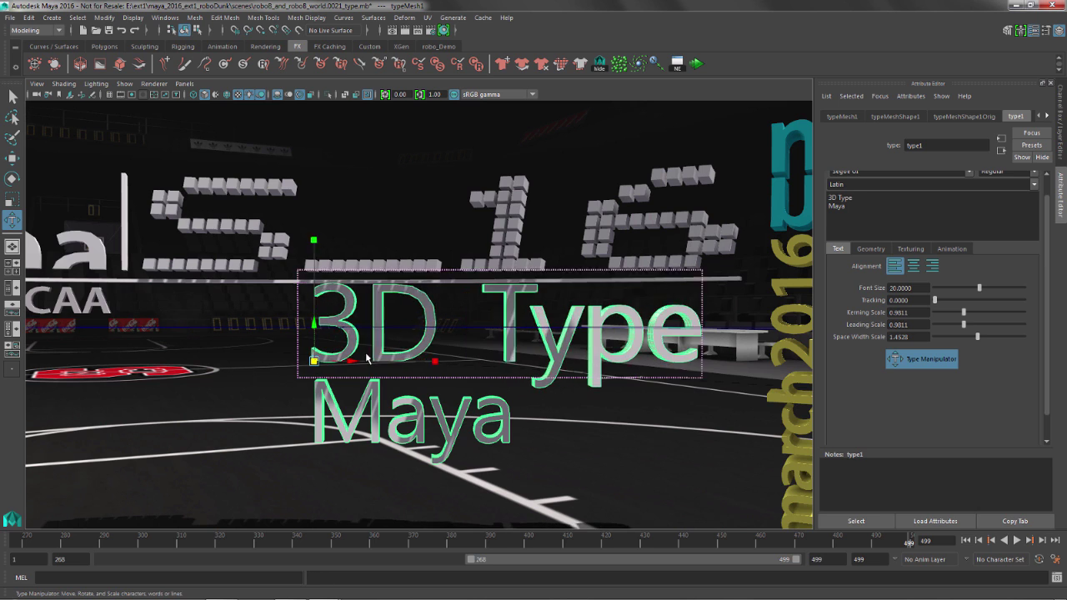
key("ctrl+z")
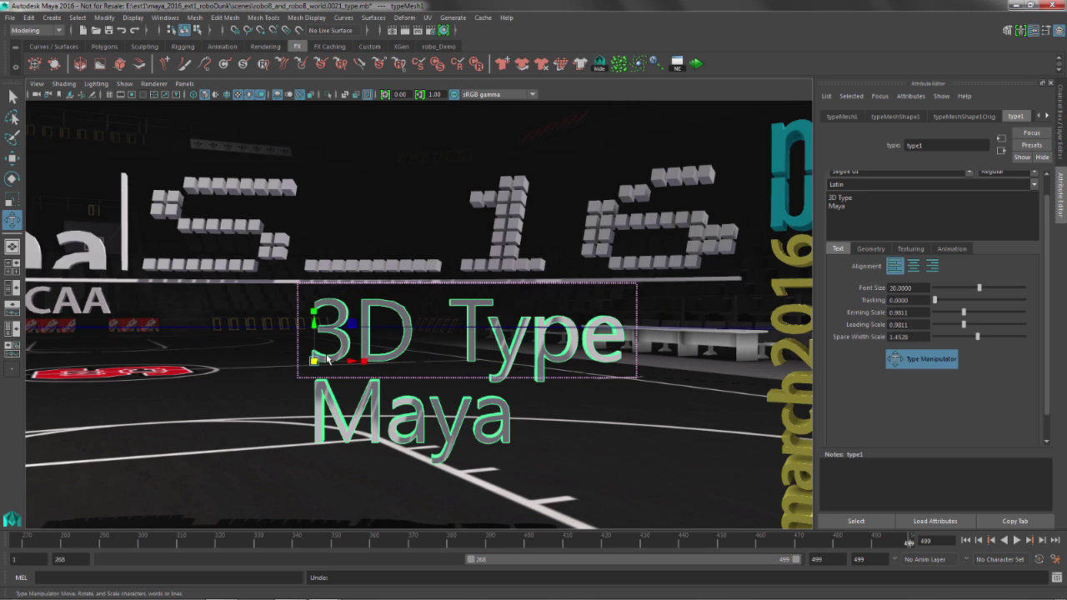
Step: Right-align the text and move it horizontally until it ends below the 6 of the S_16 lettering
left_click(932, 266)
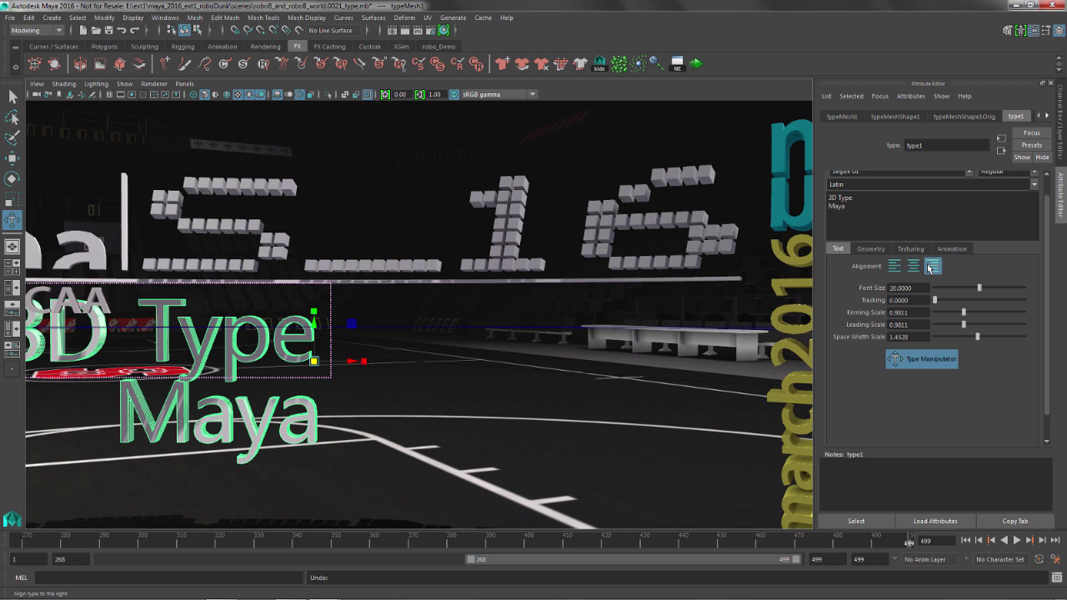
key("w")
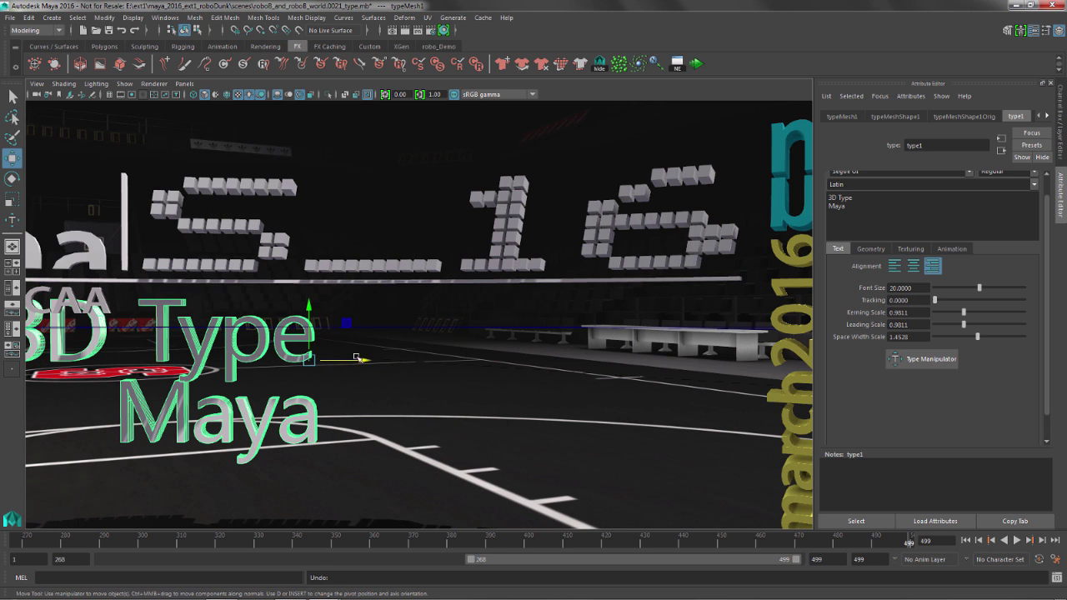
left_click_drag(363, 362, 774, 362)
Step: Set the text's font to Verdana with the Regular style
scroll(1040, 239, "up", 1)
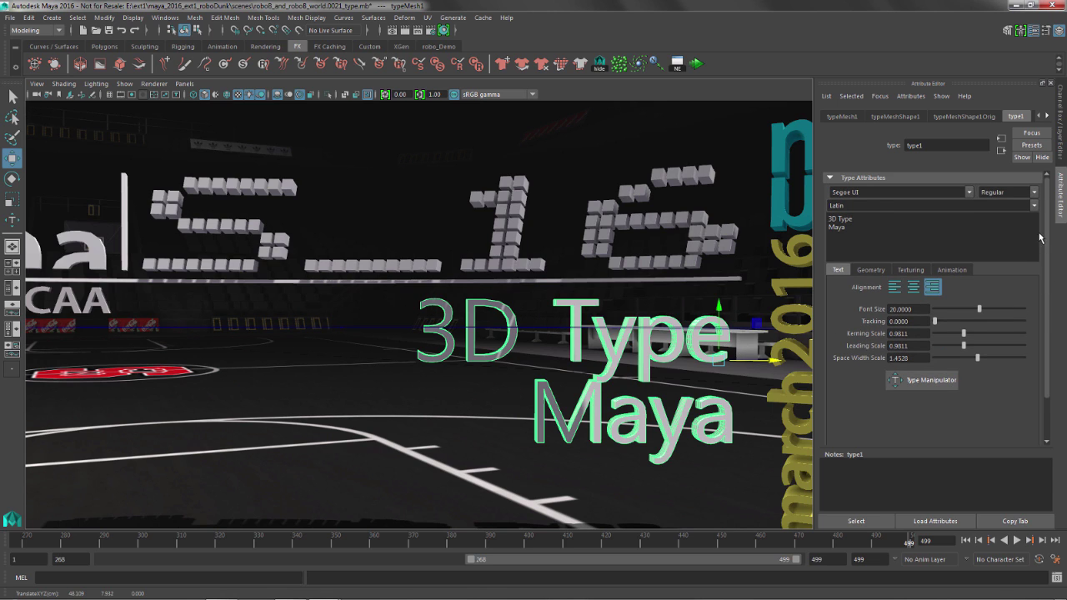
left_click(971, 193)
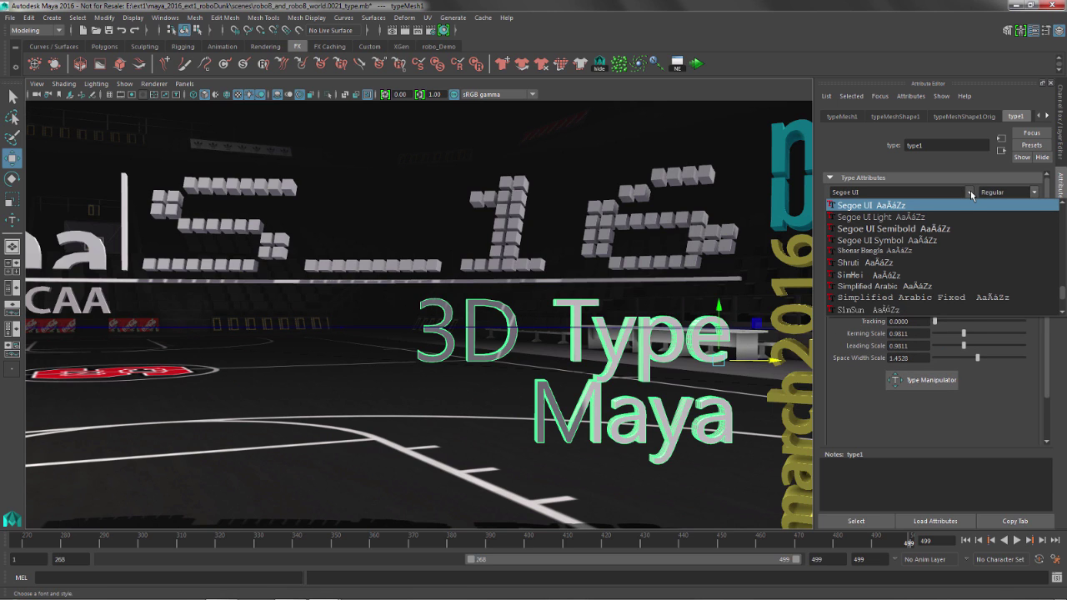
scroll(959, 250, "down", 5)
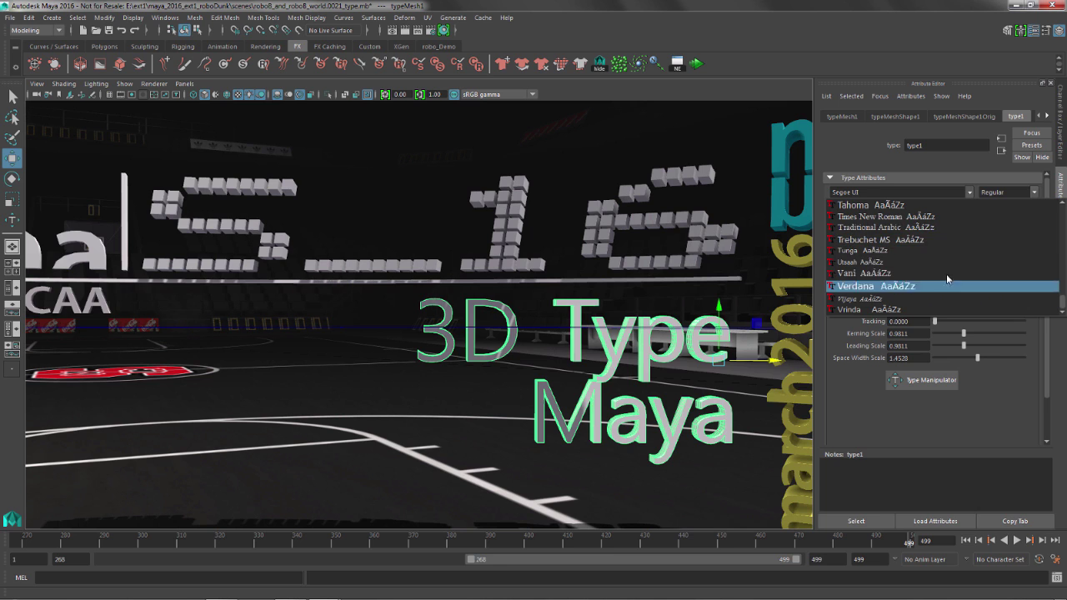
left_click(947, 284)
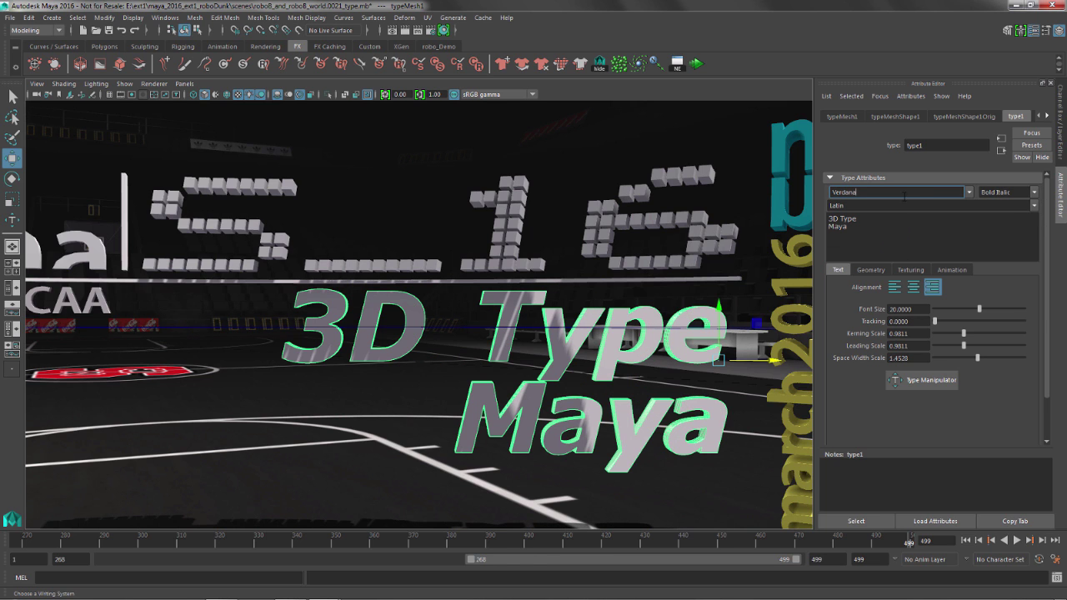
scroll(905, 193, "up", 1)
scroll(904, 192, "down", 3)
scroll(905, 193, "up", 3)
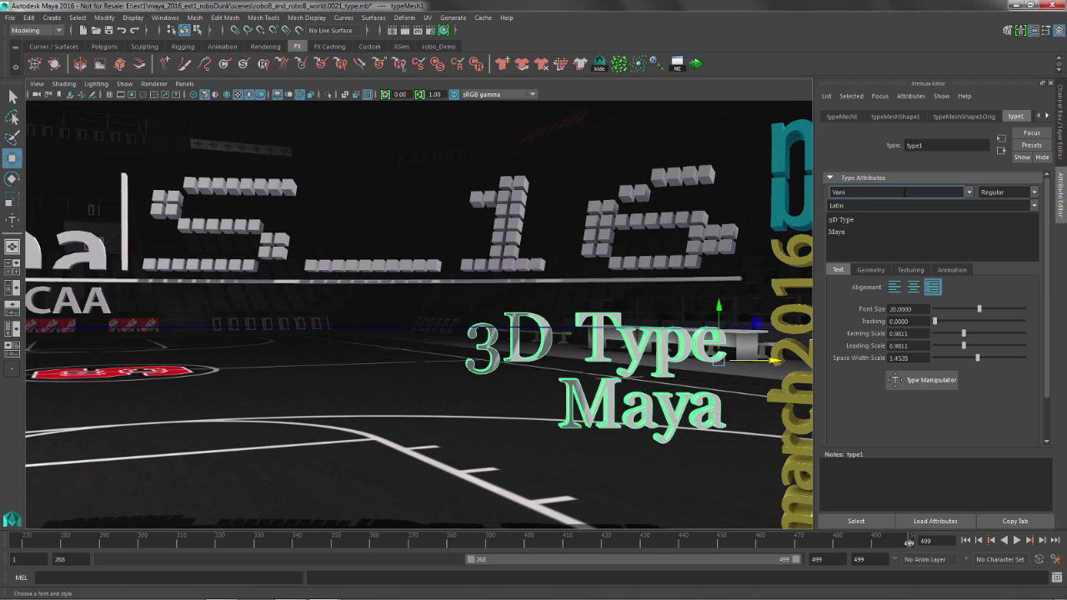
scroll(905, 192, "down", 1)
left_click(1034, 192)
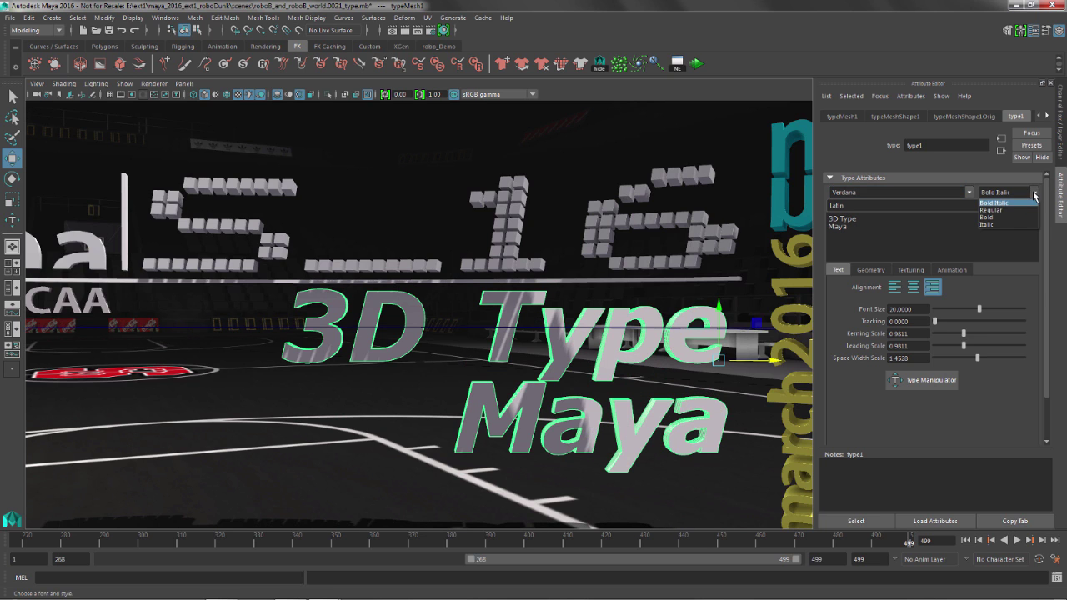
left_click(1013, 211)
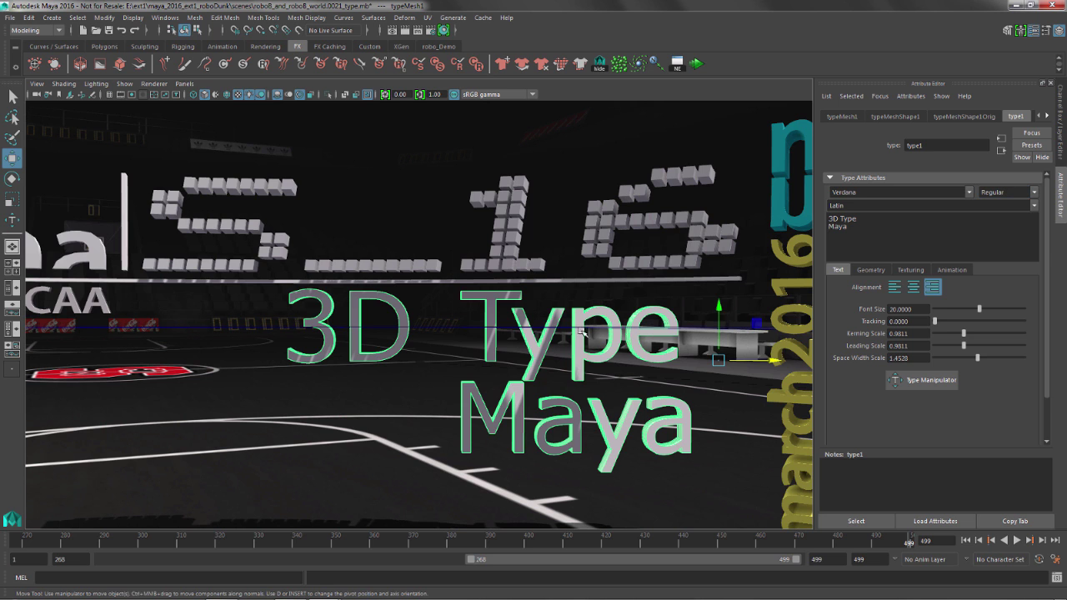
Step: Try centre alignment on the two-line text and return it to right alignment
left_click_drag(582, 332, 702, 343, "alt")
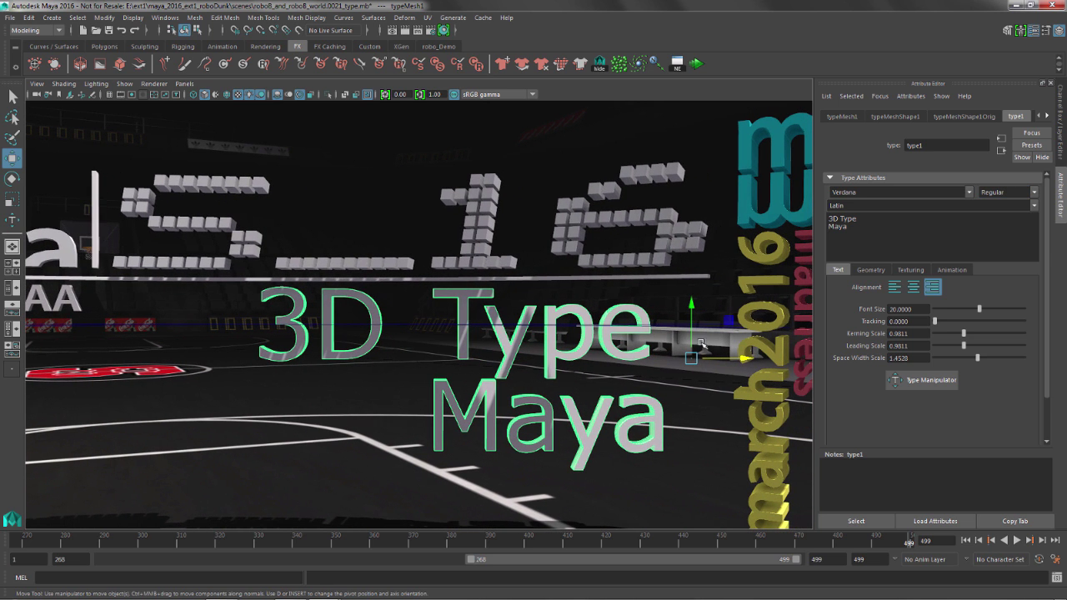
left_click(916, 290)
left_click(932, 292)
middle_click_drag(648, 341, 617, 342, "alt")
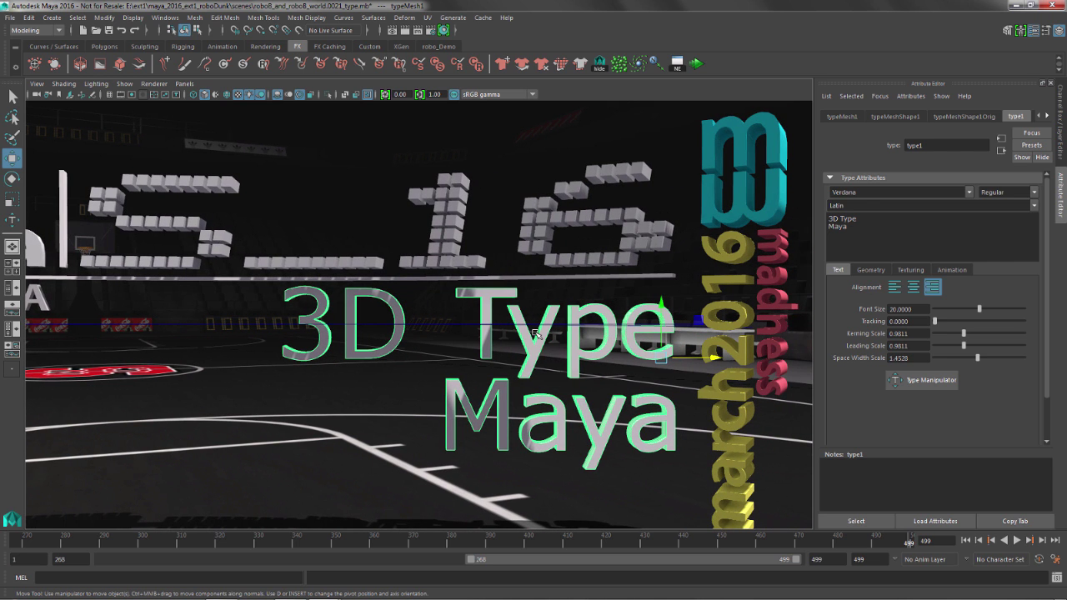
right_click_drag(518, 349, 442, 316, "alt")
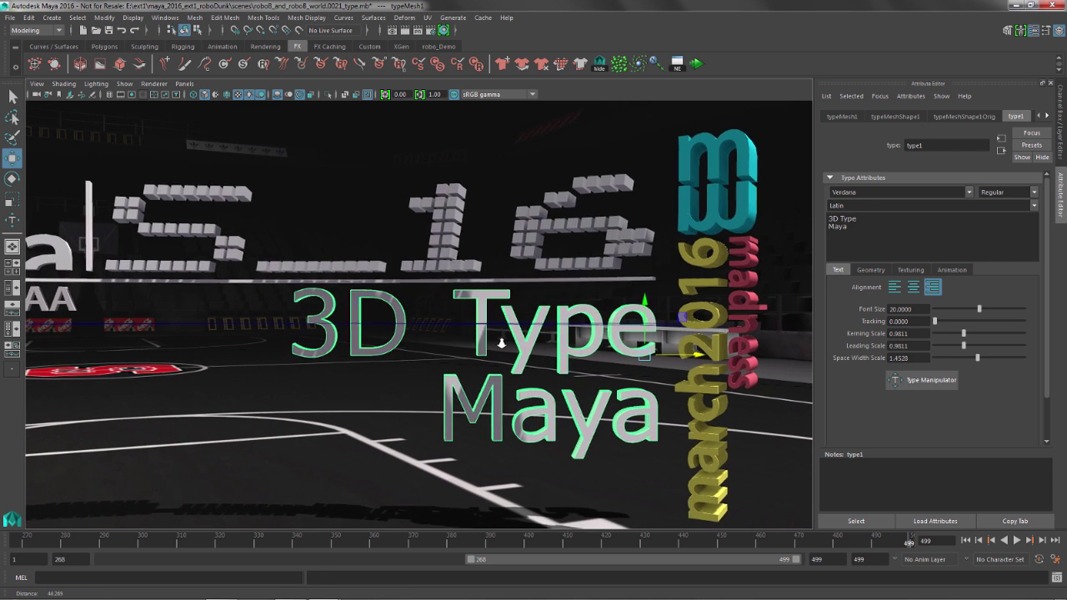
middle_click_drag(435, 313, 476, 326, "alt")
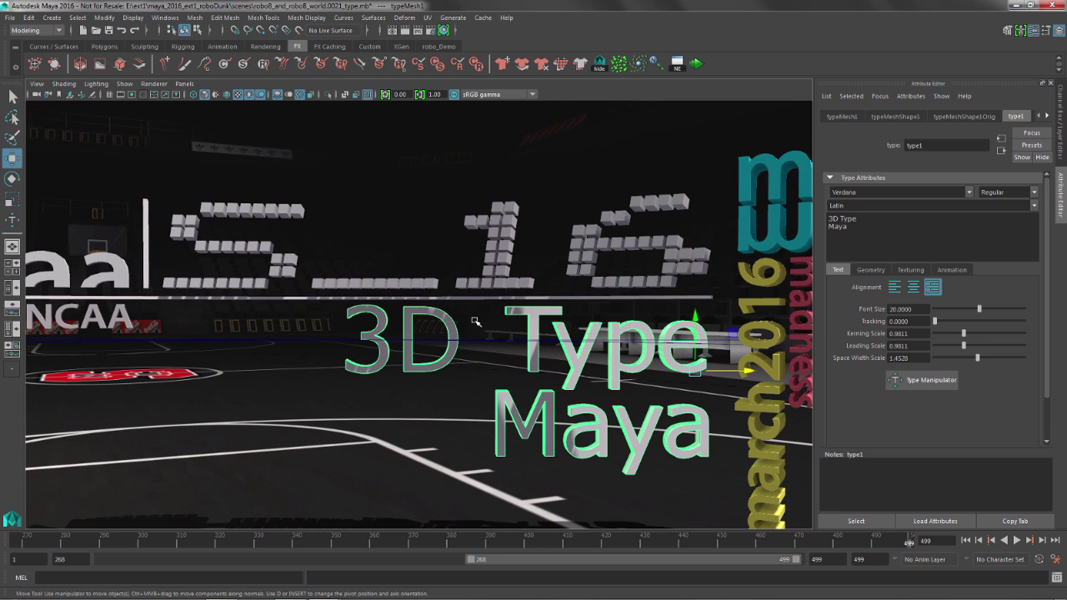
Step: Copy the team matchups from the Illustrator artwork and replace the Maya type text with "NC_State _ Washington State" and "Louisville _ Tennessee"
key("alt+Tab")
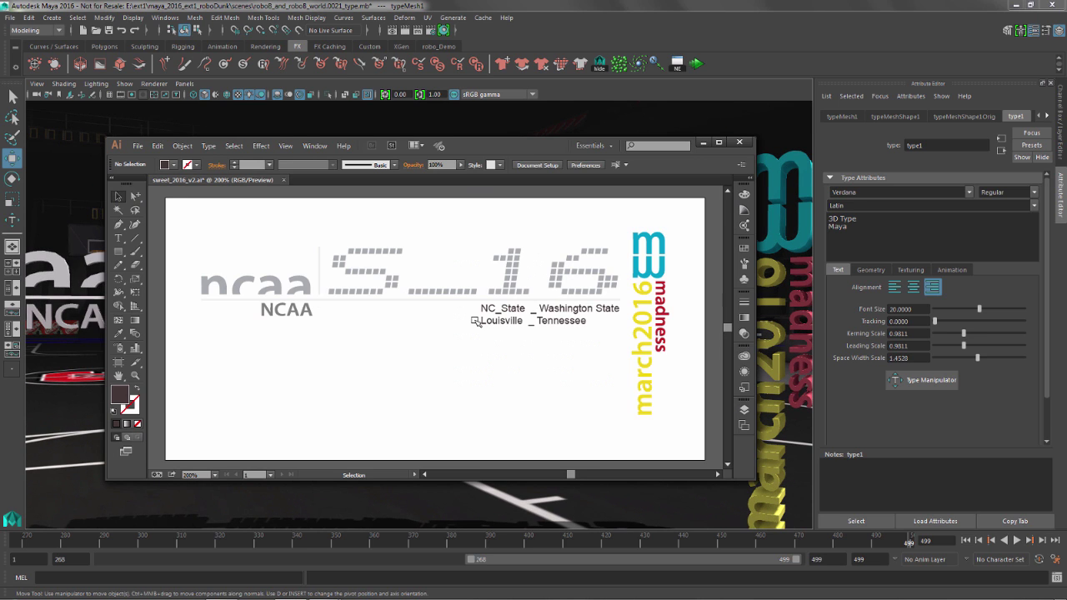
left_click(490, 314)
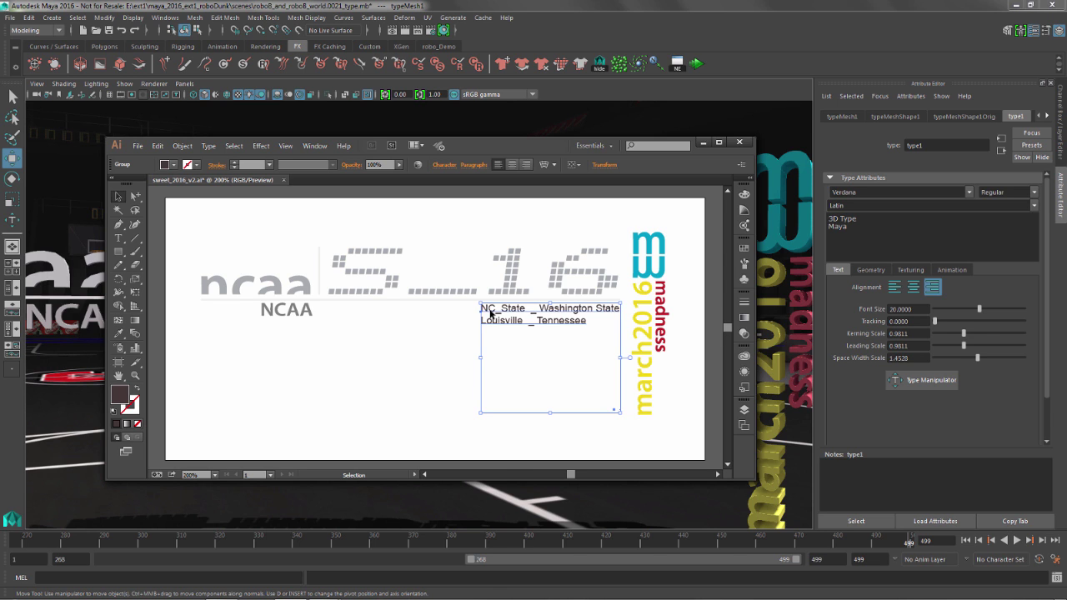
key("alt+Tab")
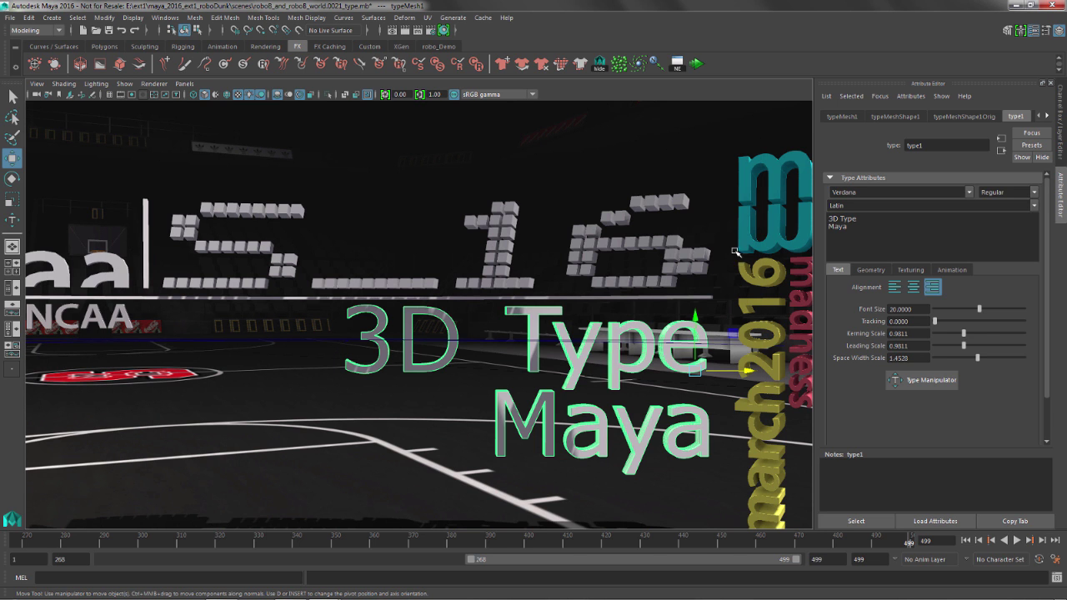
type("NC_State  _ Washington State Louisville  _ Tennessee")
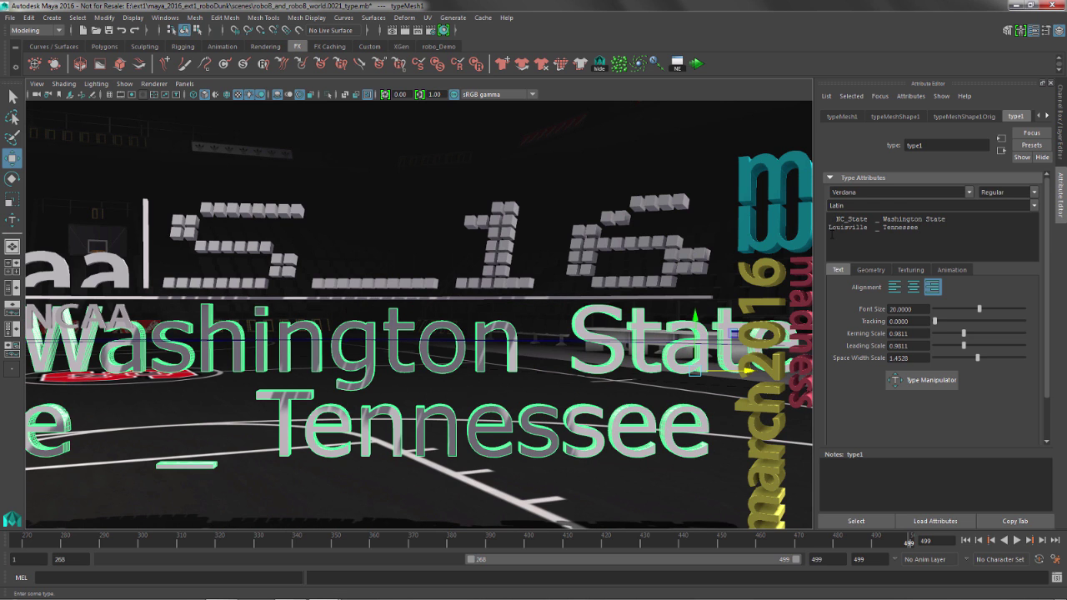
Step: Scale the matchup text down uniformly and move it beneath the 16 of the S_16 lettering
scroll(486, 377, "down", 3)
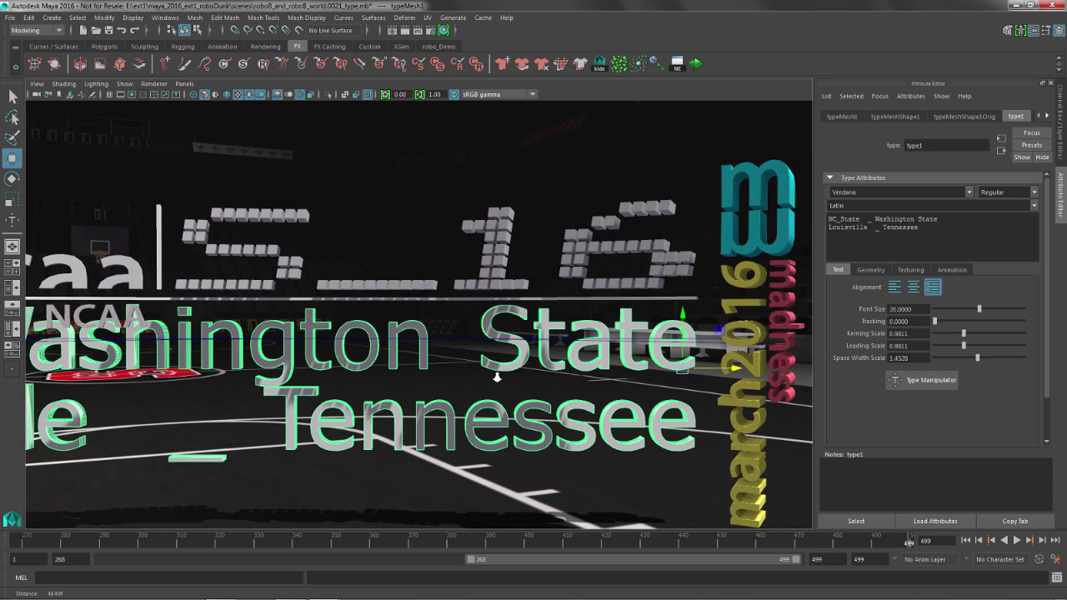
key("e")
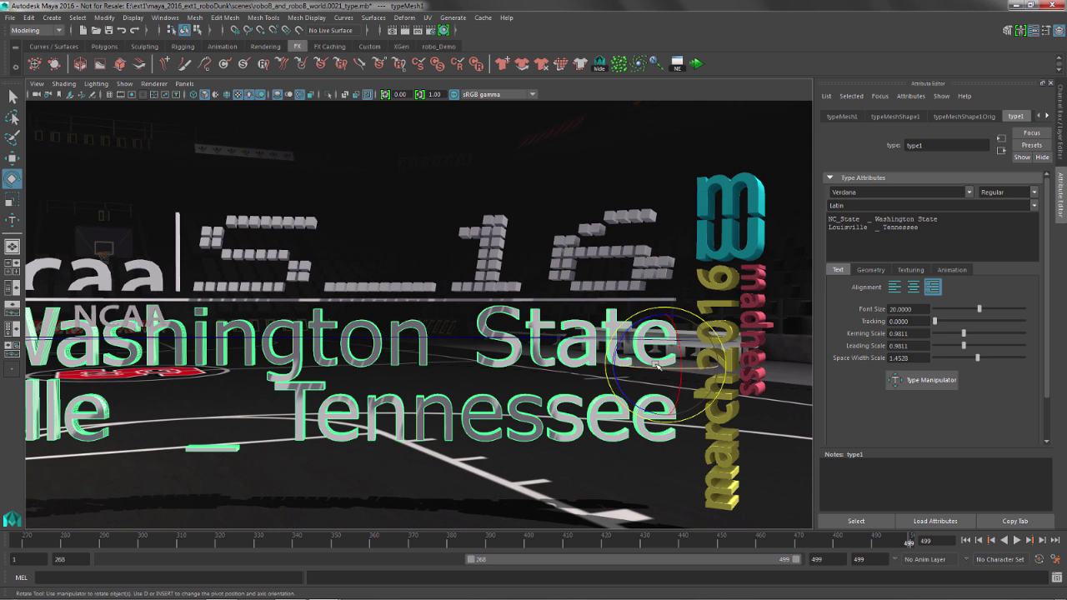
key("r")
left_click_drag(664, 365, 604, 360)
left_click_drag(685, 365, 410, 382)
key("w")
left_click_drag(663, 312, 369, 333)
Step: Select the bend deformer handle below the lettering and adjust its curvature to about 40.859
left_click(364, 331)
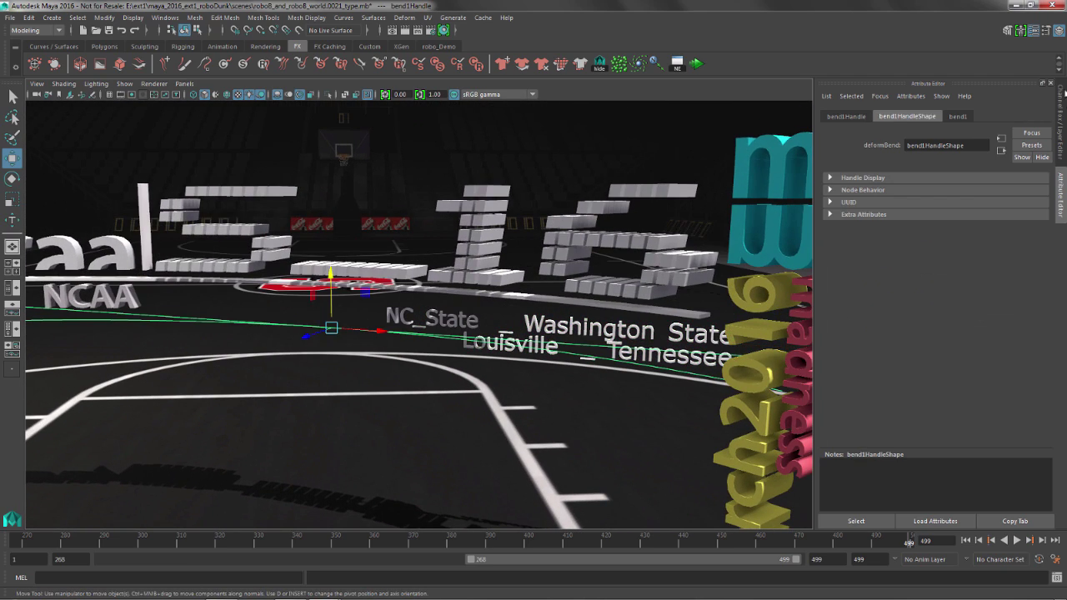
left_click(959, 116)
left_click_drag(1006, 200, 1005, 195)
left_click_drag(595, 213, 608, 226, "alt")
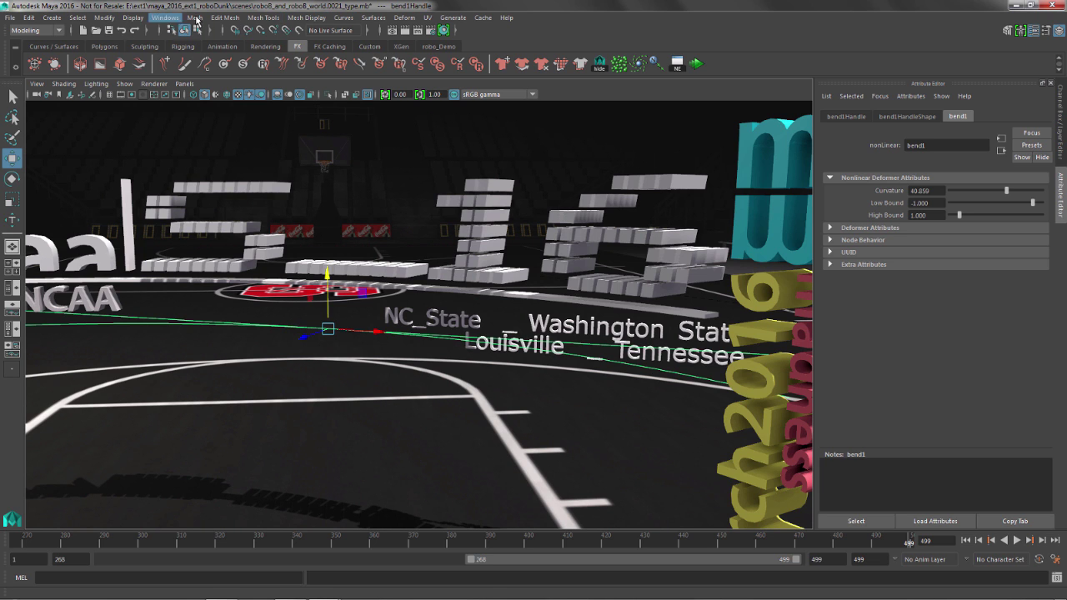
Step: Add the matchup text's points to the bend deformer with the Edit Membership Tool
left_click(404, 20)
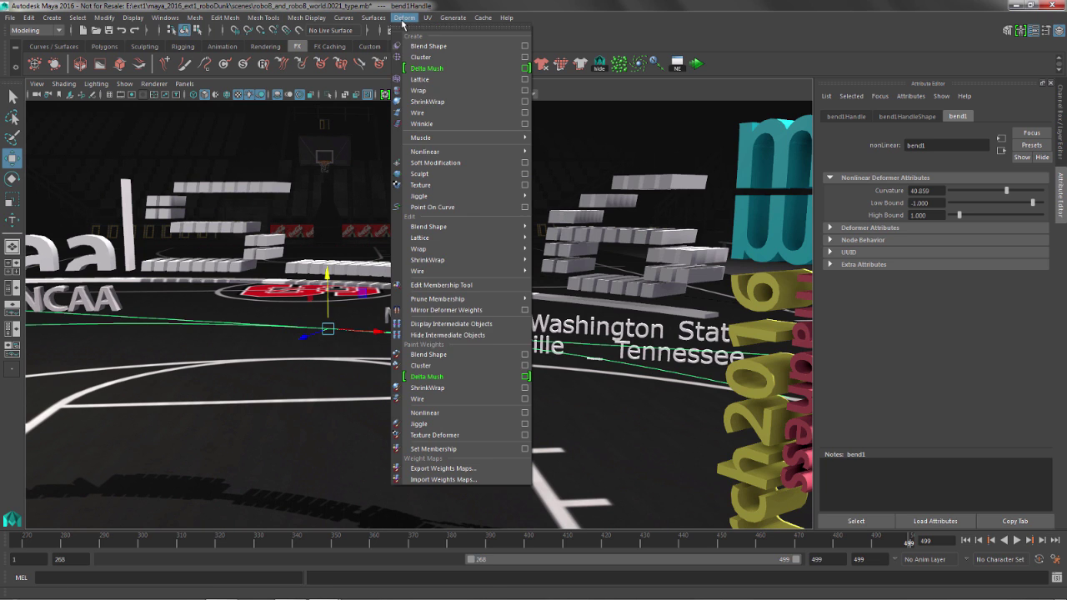
left_click(450, 284)
left_click(546, 326)
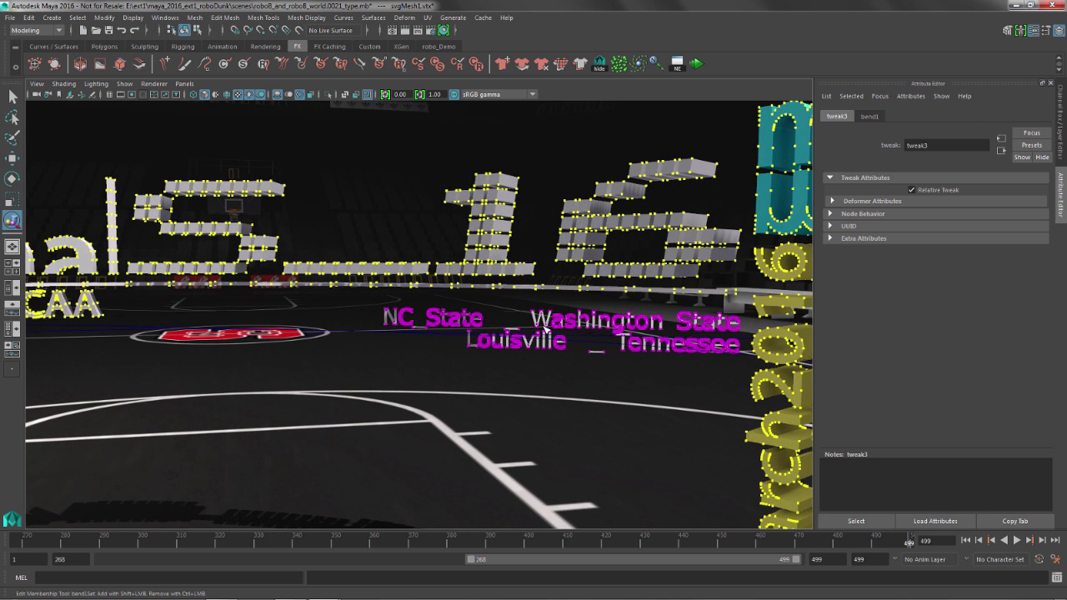
left_click_drag(385, 295, 760, 392)
left_click_drag(497, 348, 397, 341, "alt")
key("w")
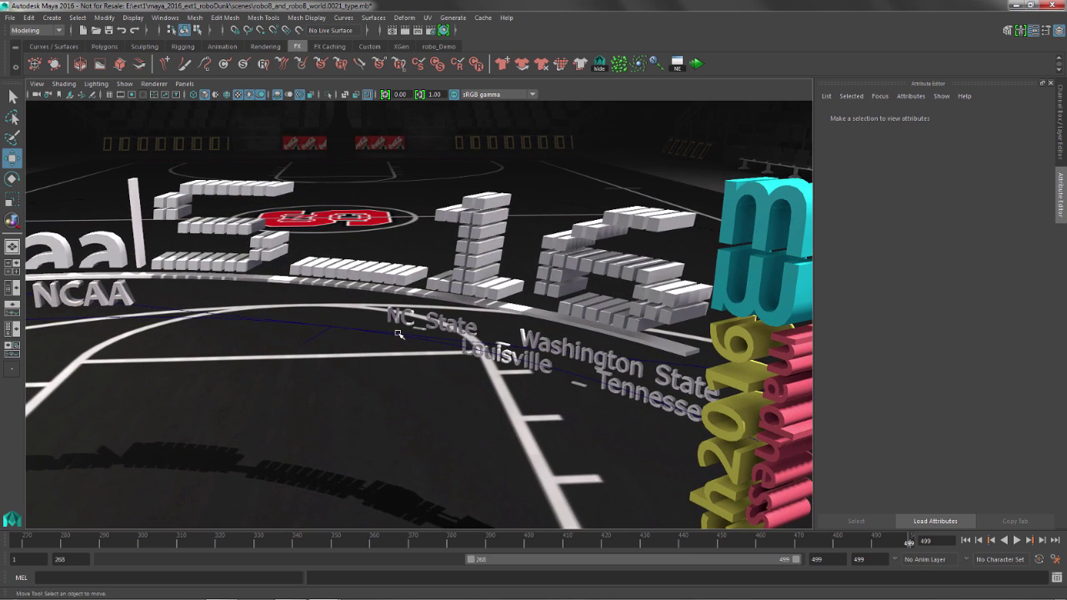
Step: Set the bend deformer's curvature to about 58.528
left_click(398, 333)
mouse_move(1006, 191)
left_mouse_down()
mouse_move(996, 191)
mouse_move(1012, 192)
left_mouse_up()
left_click_drag(609, 346, 567, 354, "alt")
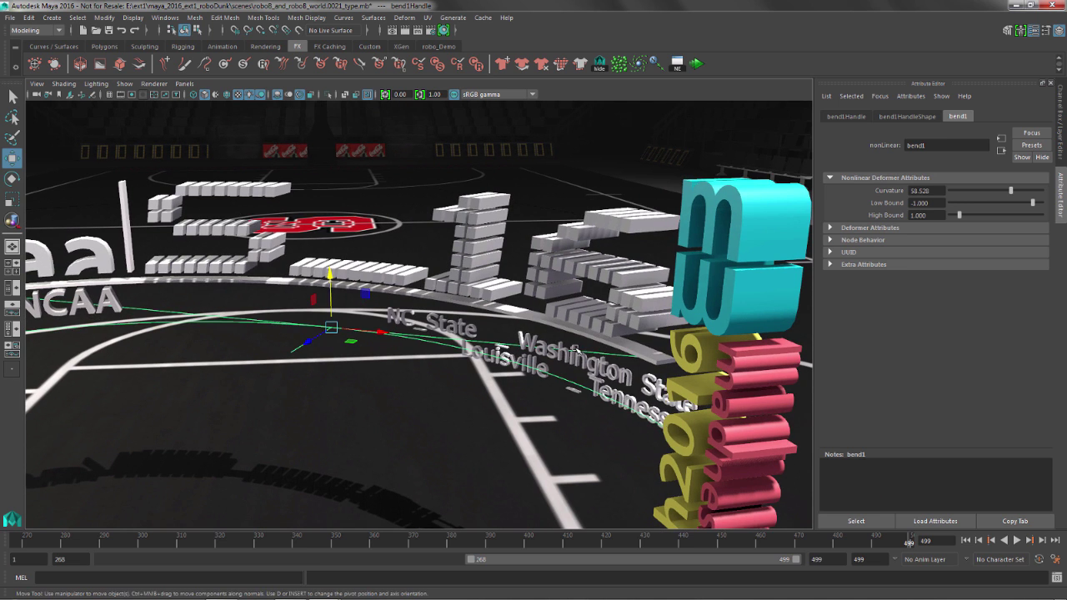
Step: Enlarge the matchup text uniformly so both lines span more of the width beneath the 16
left_click(556, 354)
left_click_drag(727, 369, 695, 294)
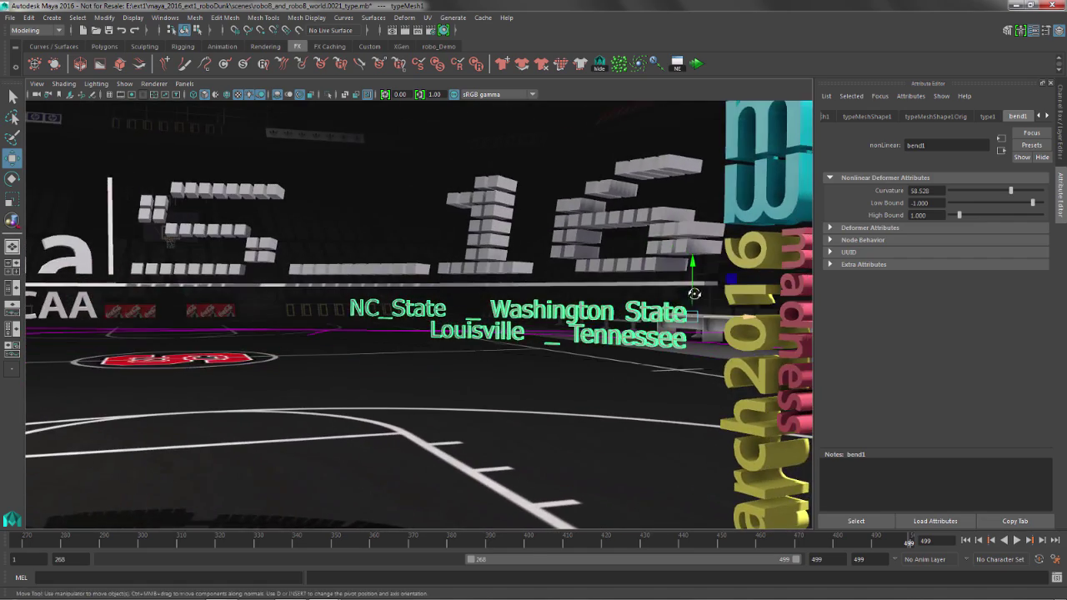
right_click_drag(694, 293, 623, 315, "alt")
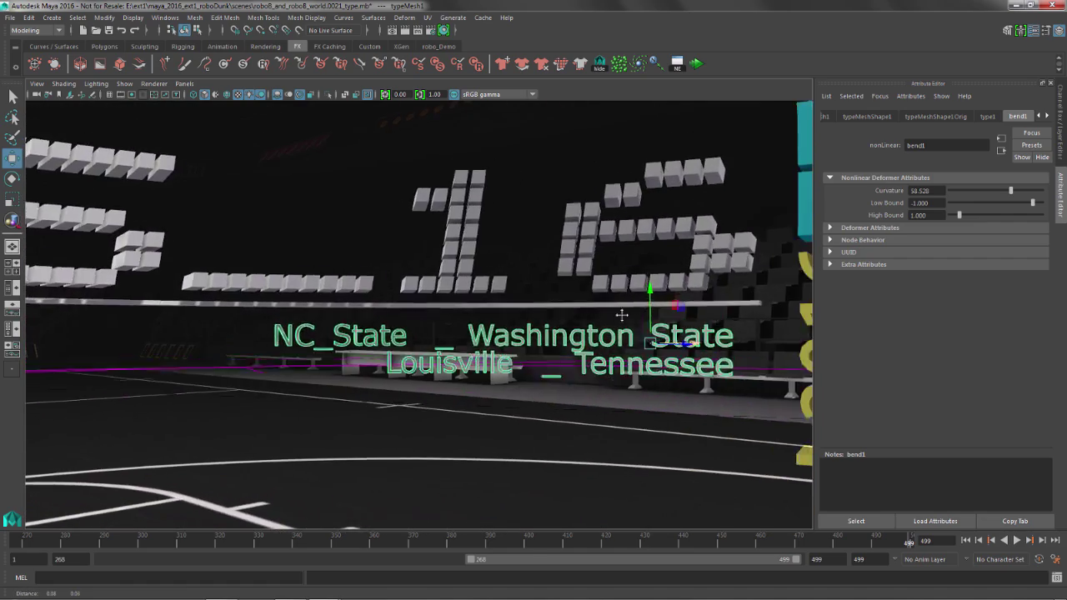
middle_click_drag(622, 316, 559, 337, "alt")
key("e")
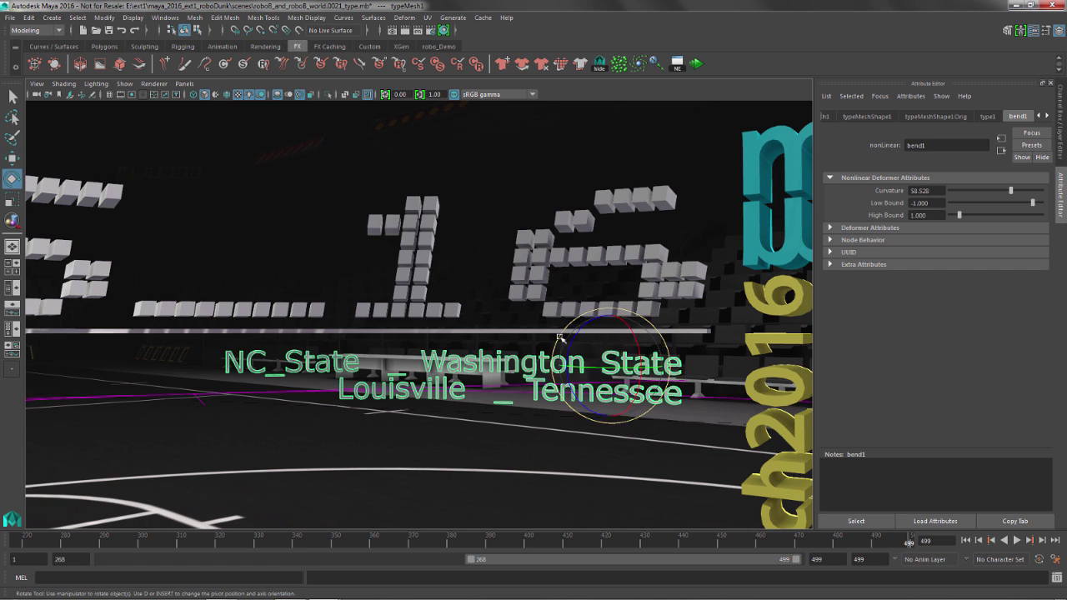
key("r")
left_click_drag(609, 365, 654, 368)
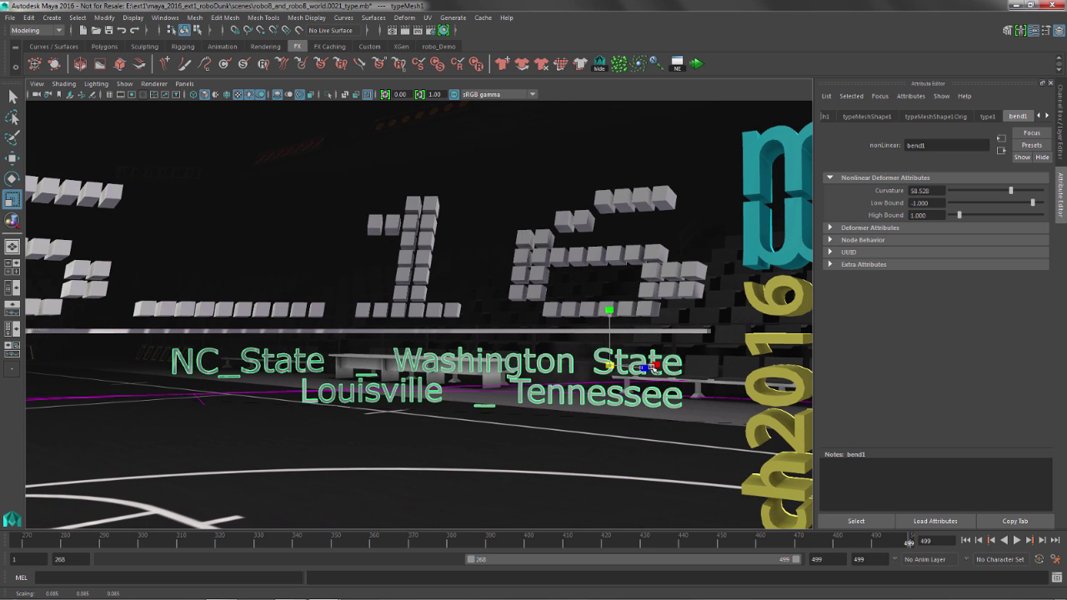
Step: Enable animation on the matchup type, with the animation mode at Character
left_click(988, 116)
left_click(953, 270)
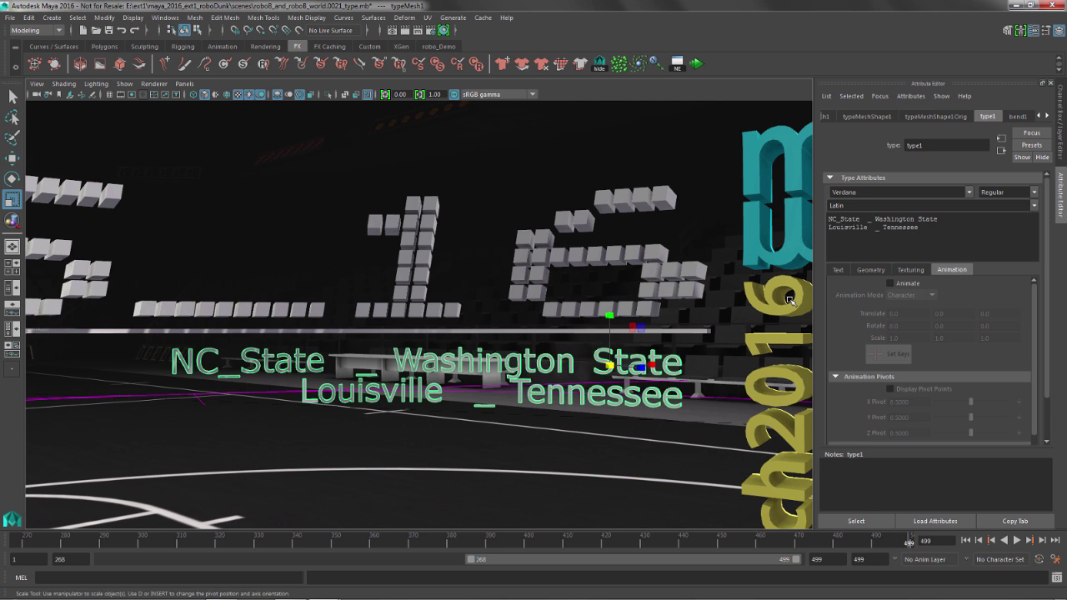
left_click(890, 284)
middle_click_drag(482, 322, 521, 328, "alt")
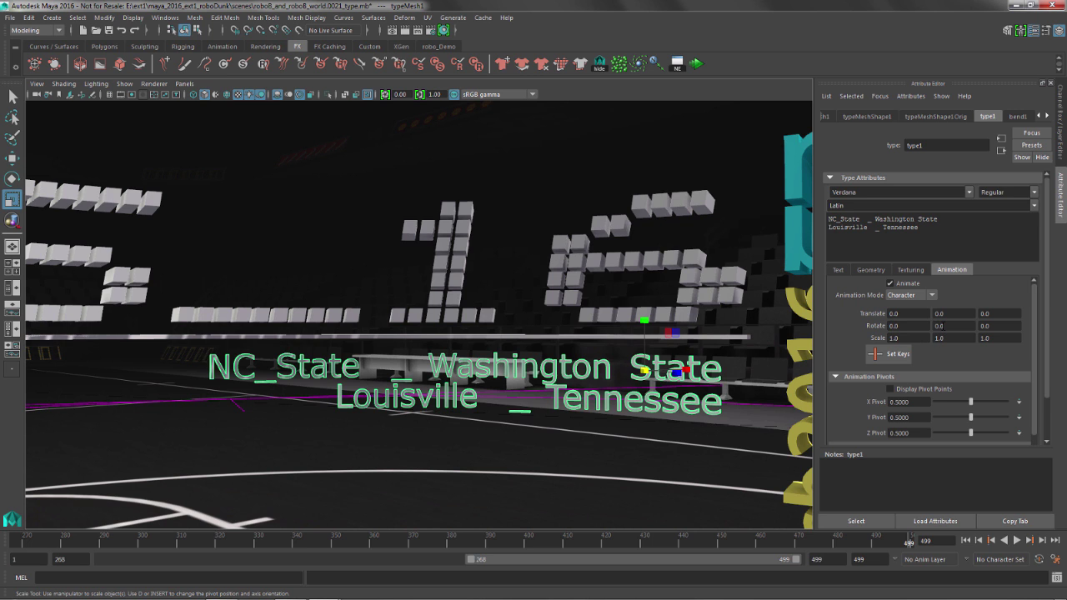
Step: Try rotating the characters 78 about Y, moving the X pivot to 0 and changing the Y rotation again
left_click_drag(943, 329, 986, 337, "ctrl")
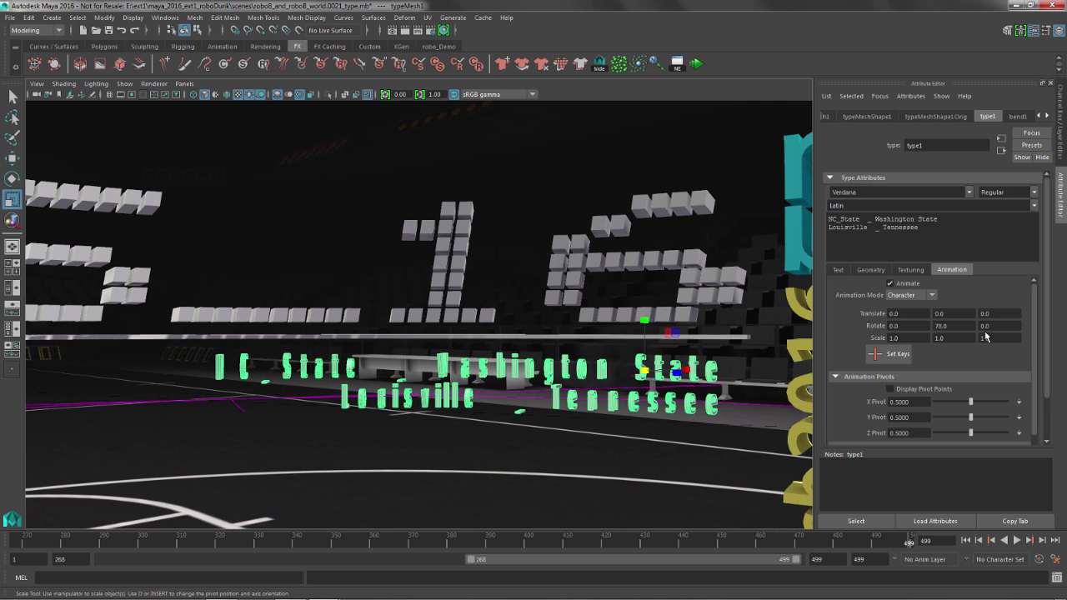
left_click_drag(967, 401, 932, 403)
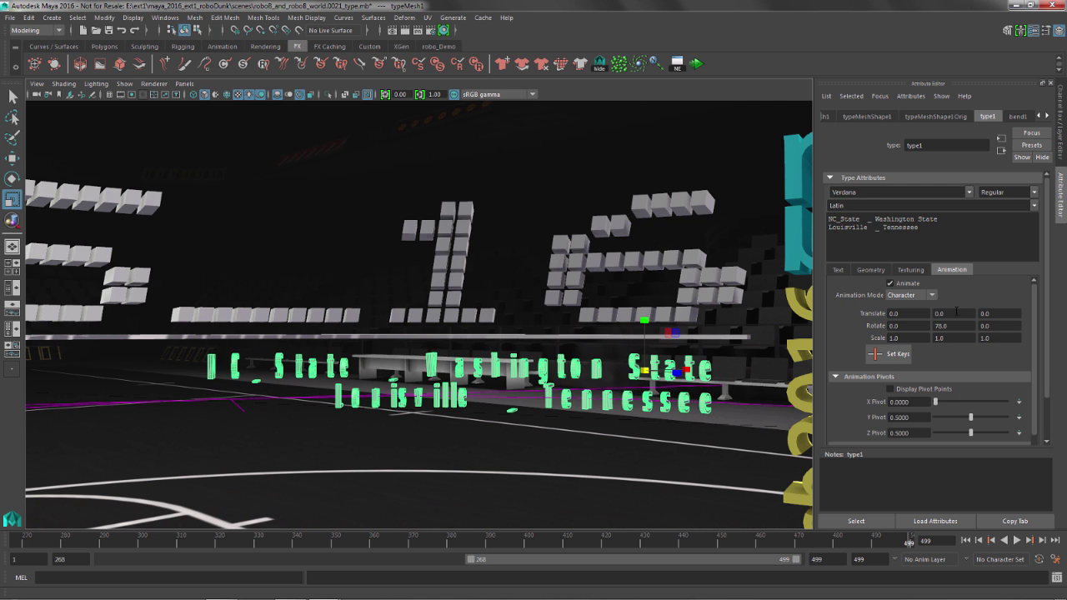
left_click_drag(947, 327, 930, 342, "ctrl")
Step: Try the Word animation mode with a Y rotation of -21 and an X pivot of 0.45
left_click(918, 301)
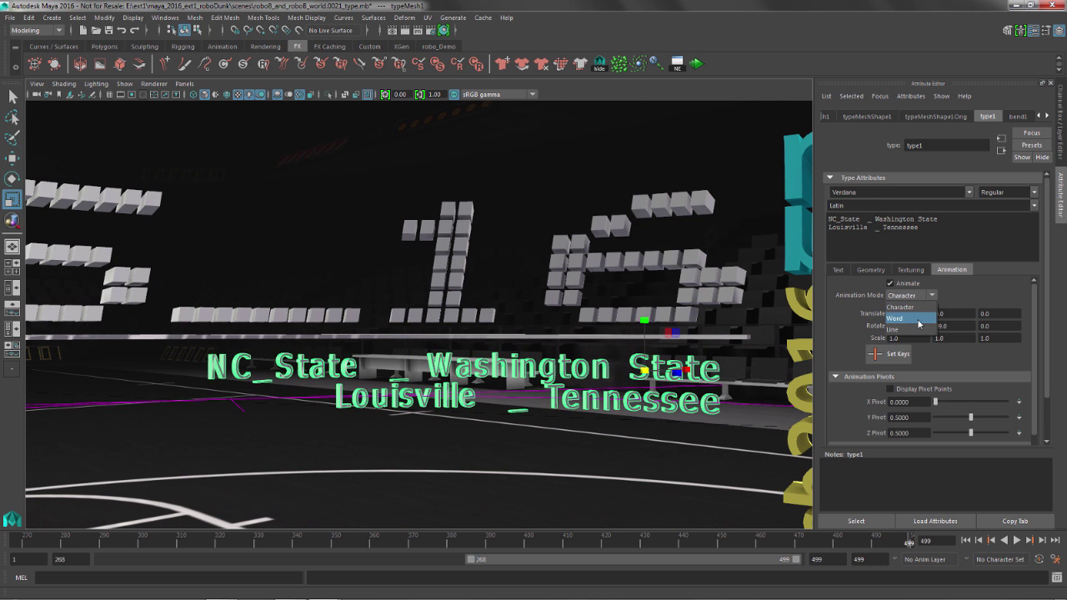
left_click(913, 317)
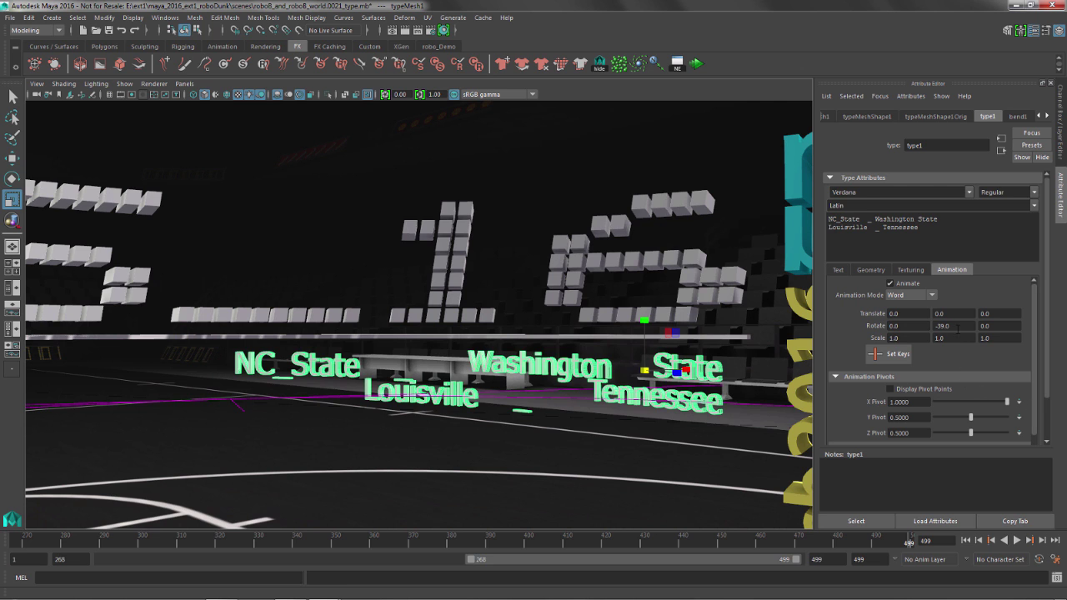
mouse_move(957, 328)
left_mouse_down("ctrl")
mouse_move(938, 327)
mouse_move(965, 323)
left_mouse_up("ctrl")
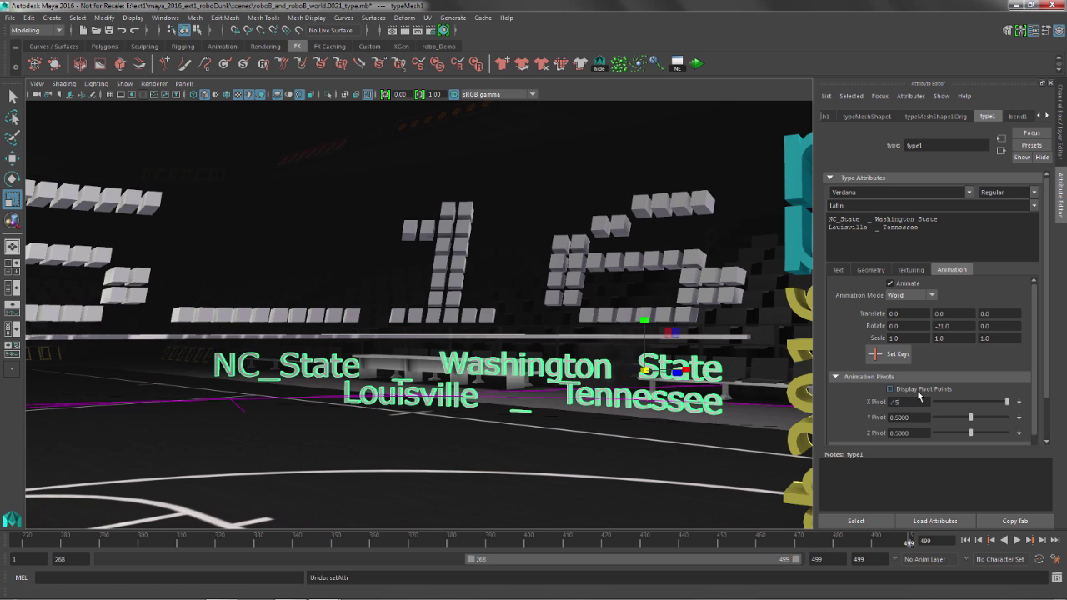
left_click(920, 398)
type(".45")
key("Return")
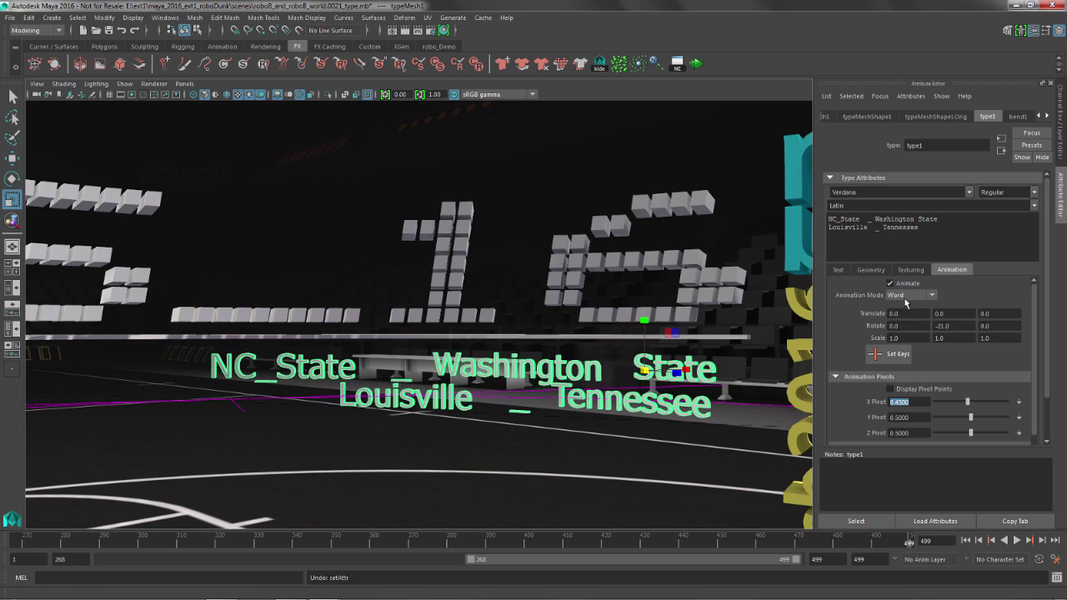
Step: Try the Line animation mode, return to Character, and set the X and Z animation pivots to 0
left_click(907, 296)
left_click(899, 329)
left_click(907, 296)
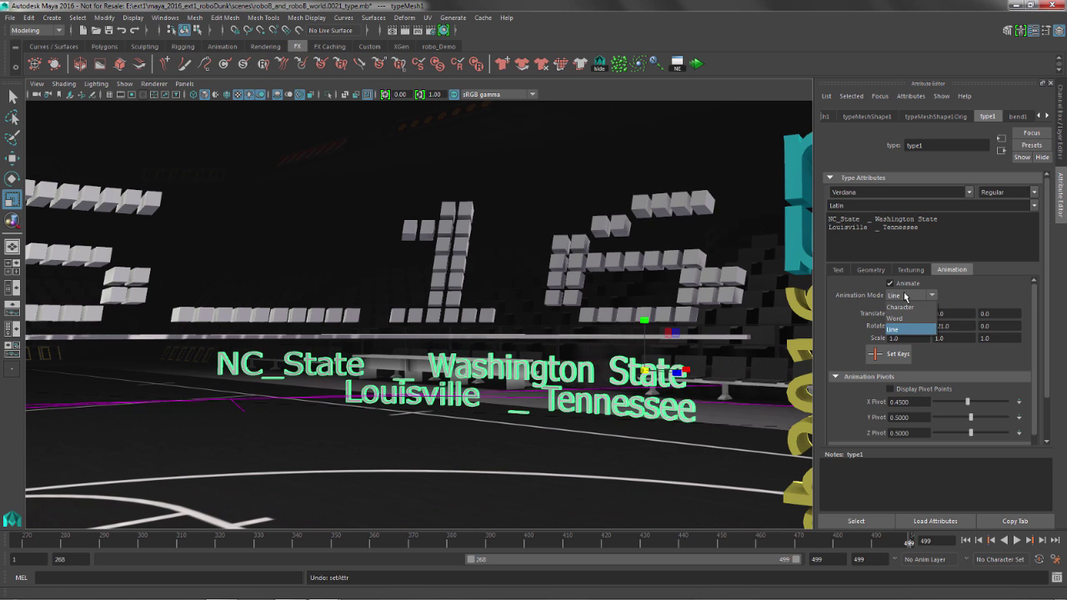
left_click(900, 307)
left_click_drag(964, 403, 883, 416)
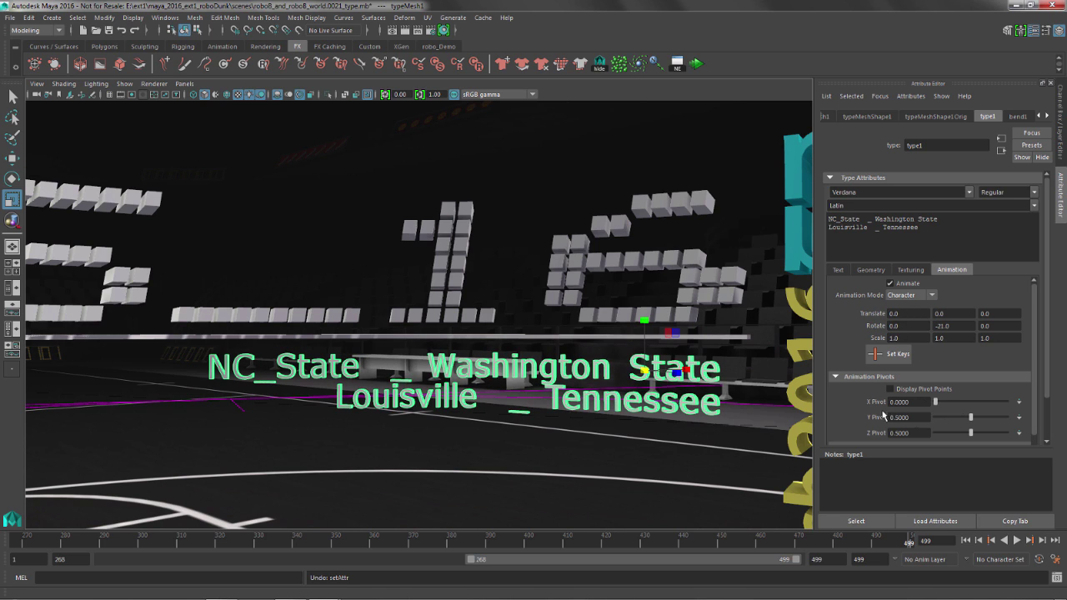
left_click_drag(958, 431, 921, 433)
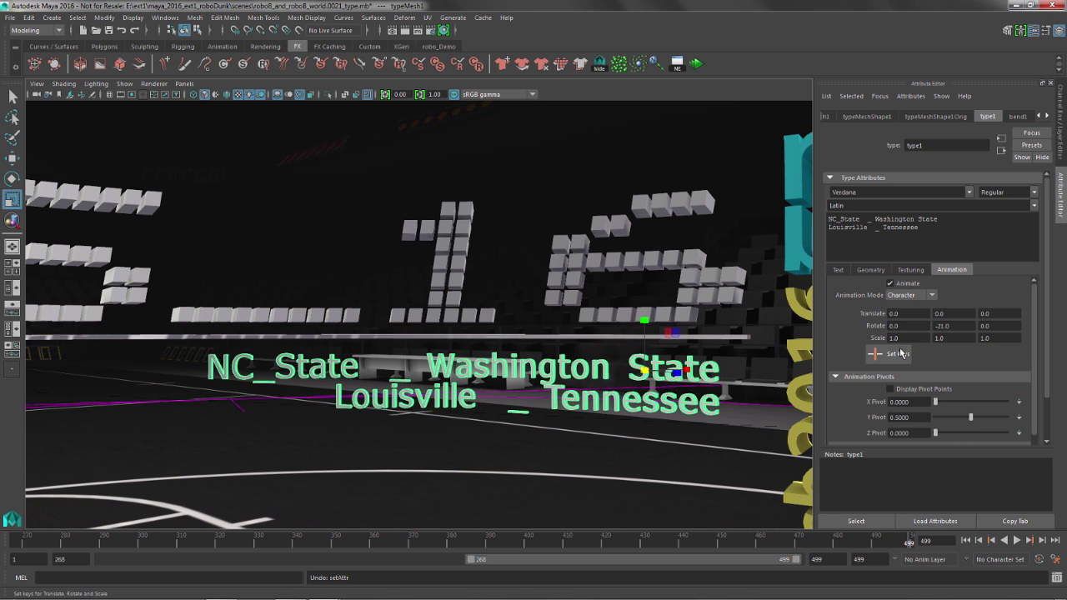
Step: Set the type animation's Y rotation to -7 and X translation to 32, and bring the delay settings into view
mouse_move(940, 328)
left_mouse_down("ctrl")
mouse_move(894, 335)
mouse_move(952, 344)
left_mouse_up("ctrl")
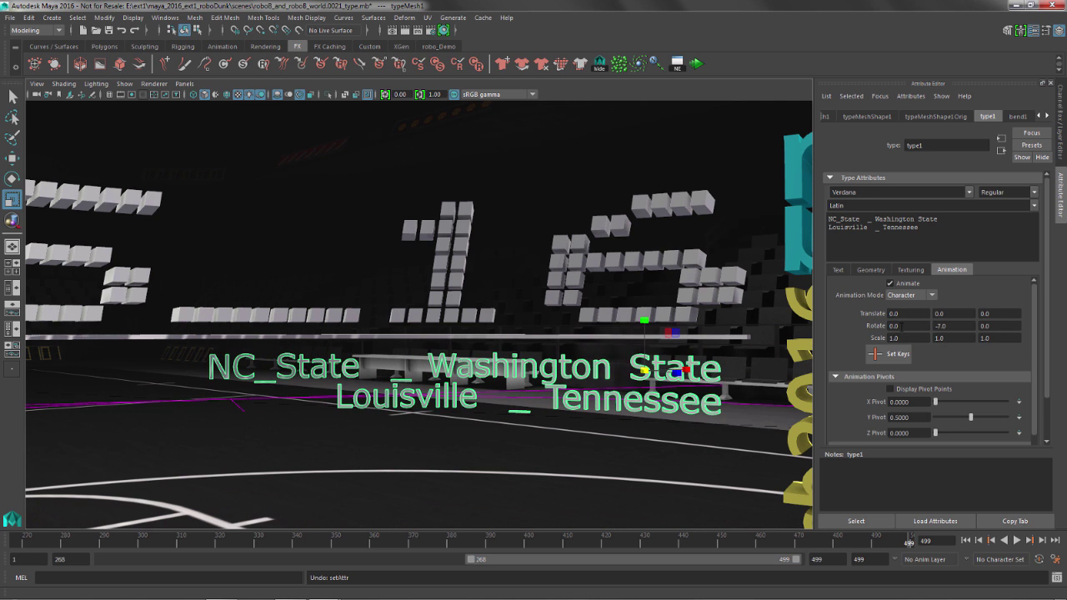
mouse_move(905, 314)
left_mouse_down("ctrl")
mouse_move(1029, 328)
mouse_move(908, 329)
left_mouse_up("ctrl")
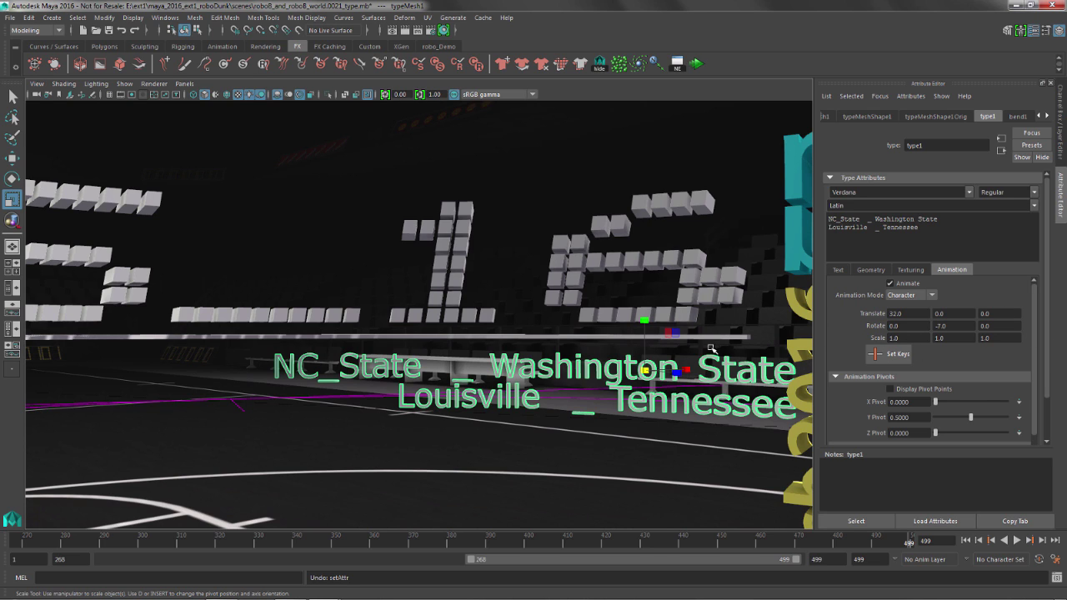
scroll(1049, 380, "down", 2)
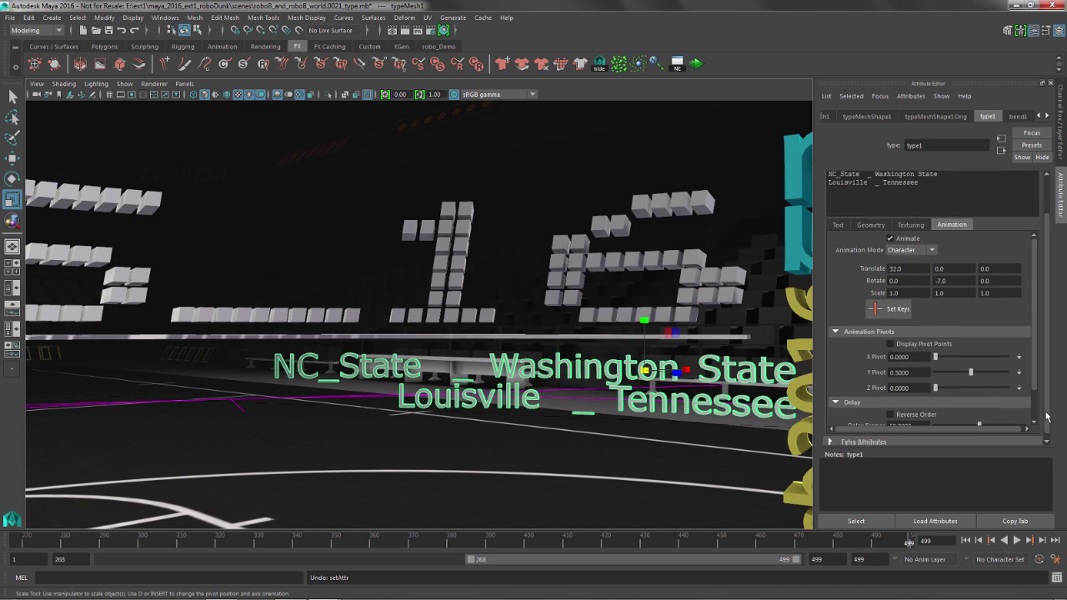
scroll(1031, 405, "down", 2)
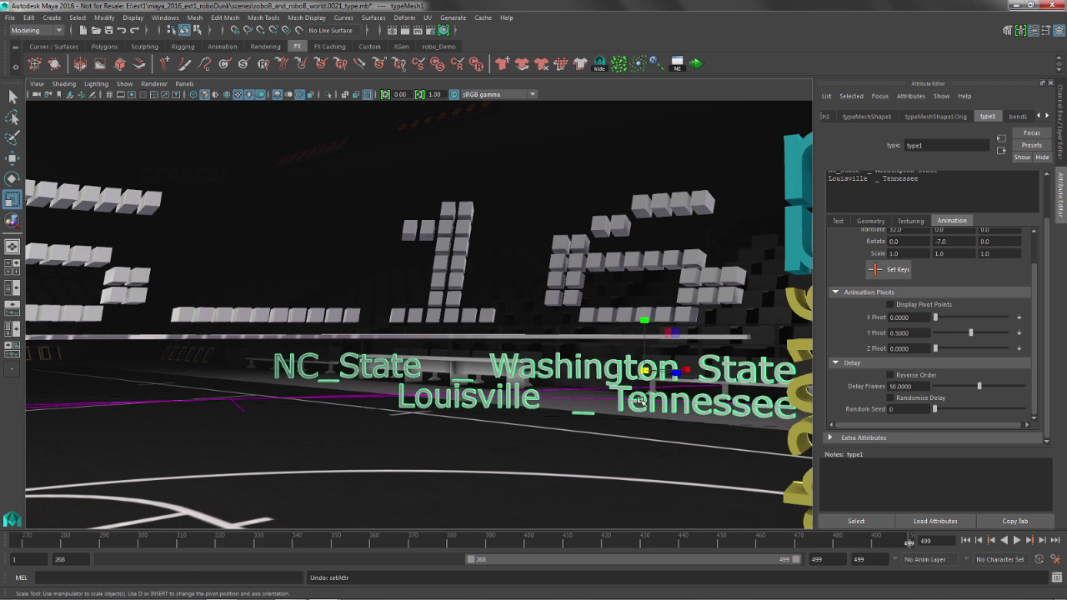
middle_click_drag(581, 315, 569, 317, "alt")
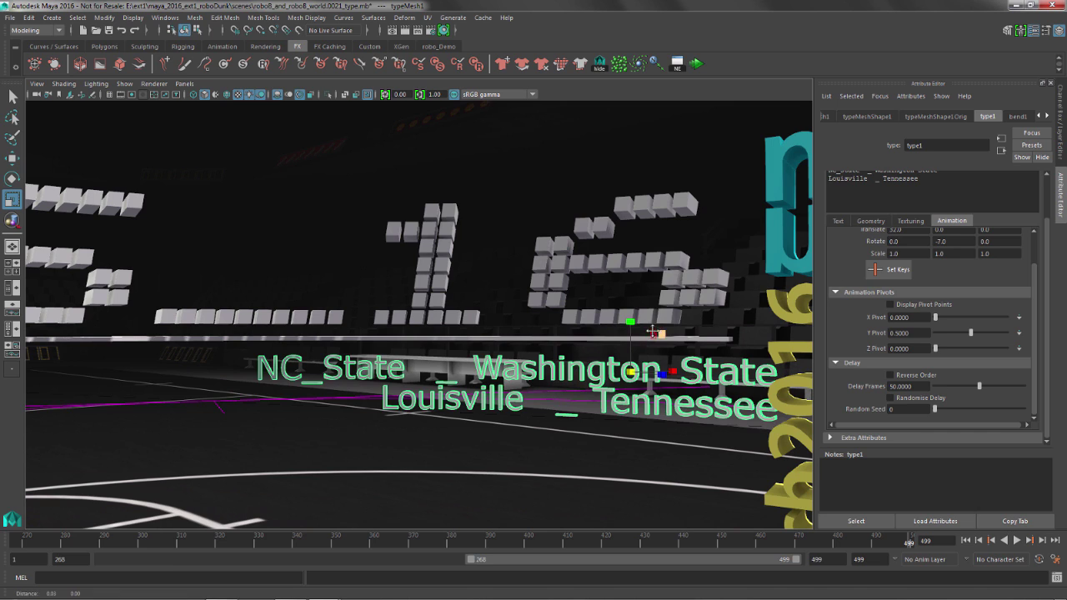
middle_click_drag(648, 327, 642, 328, "alt")
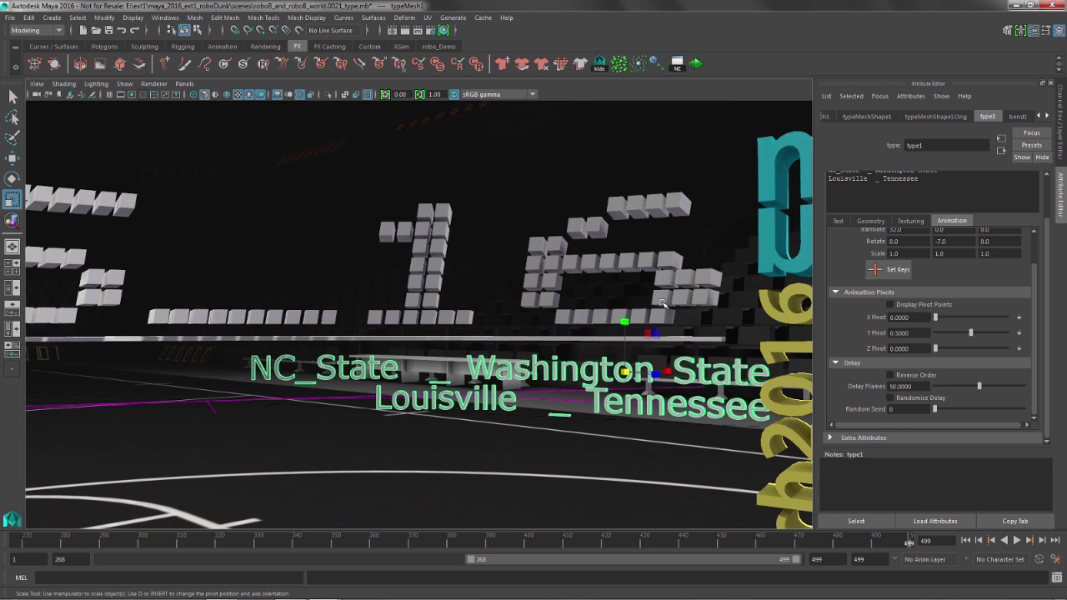
Step: Look through the renderMe camera and go to frame 485
key("space")
left_click(635, 219)
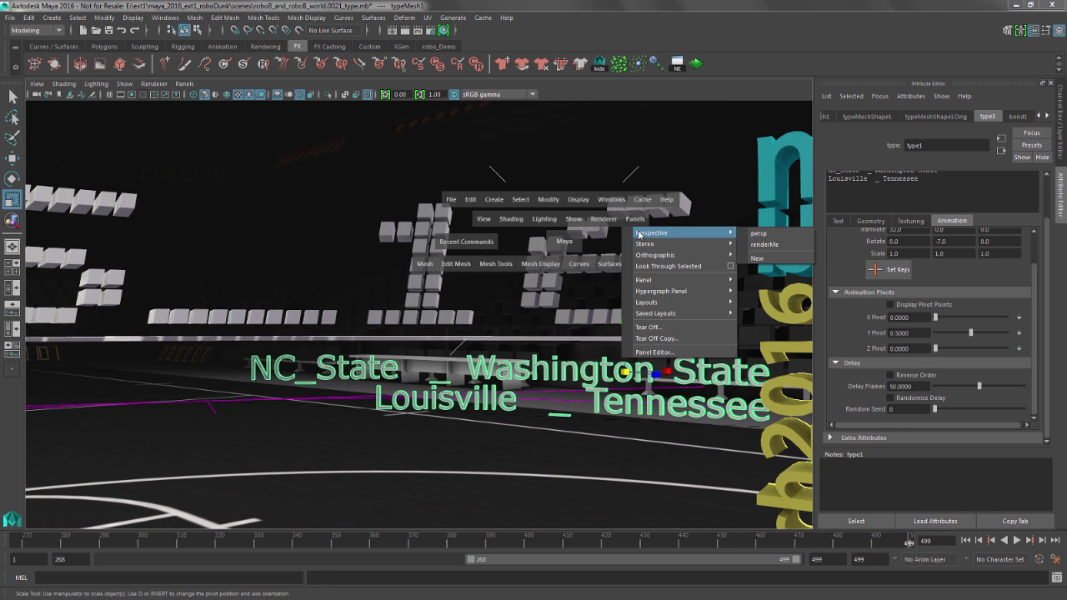
left_click(754, 246)
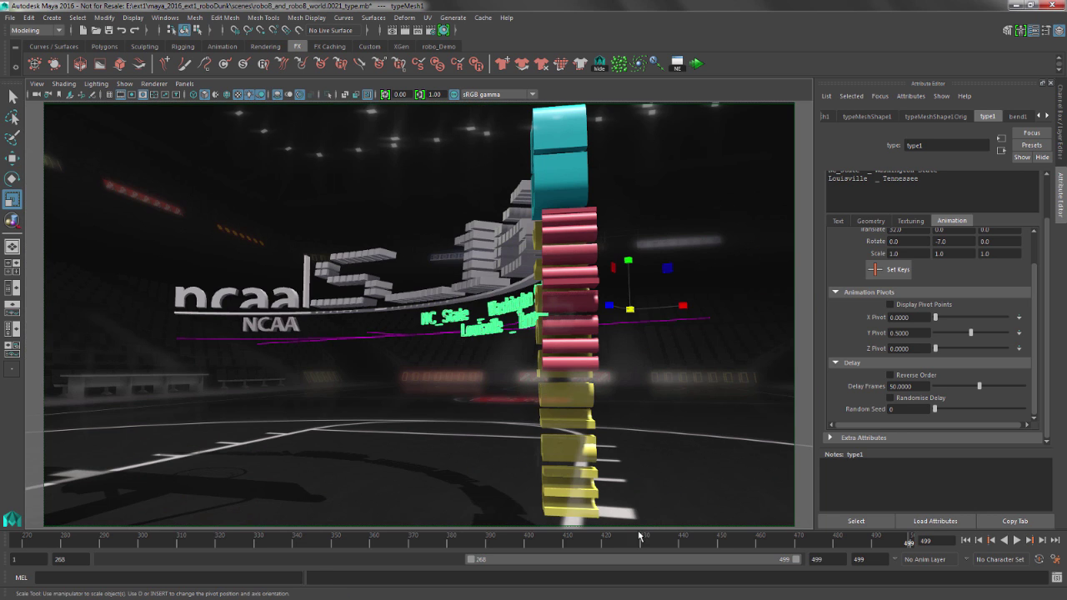
left_click_drag(886, 546, 858, 544)
Step: Set the bend deformer's curvature to about 36.442
left_click(753, 306)
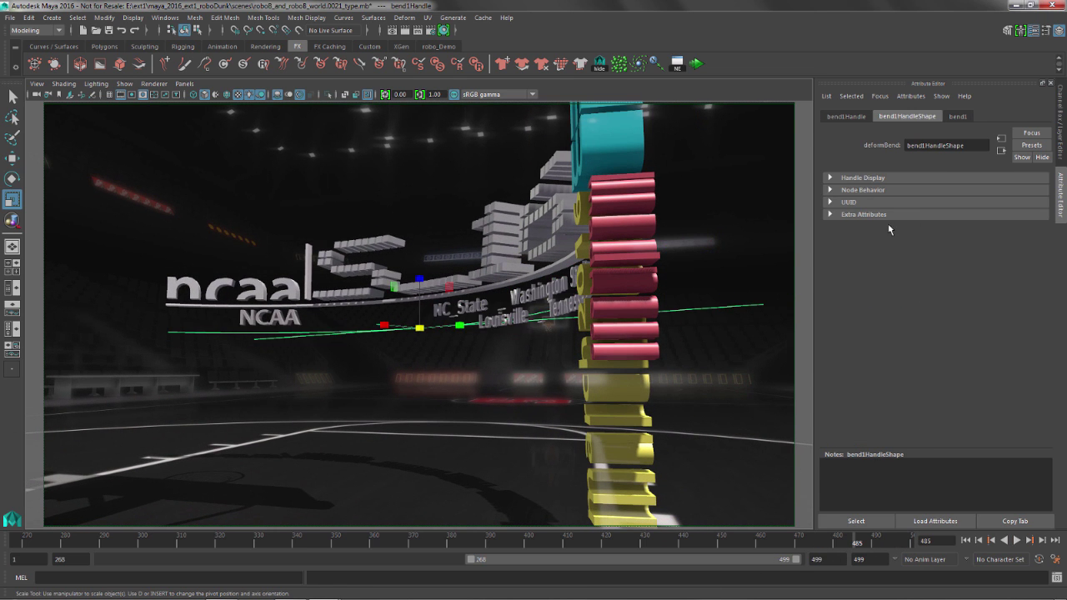
left_click(959, 116)
left_click_drag(1013, 192, 1004, 194)
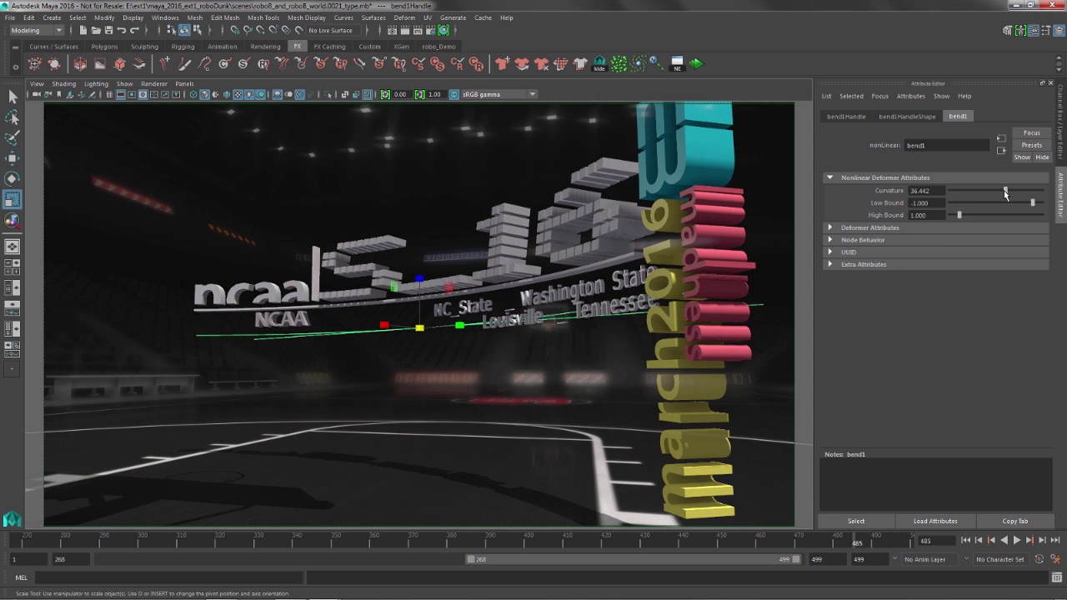
Step: Go to frame 381 and shift the NC_State and Louisville matchup text closer to the NCAA lettering
left_click_drag(834, 552, 454, 552)
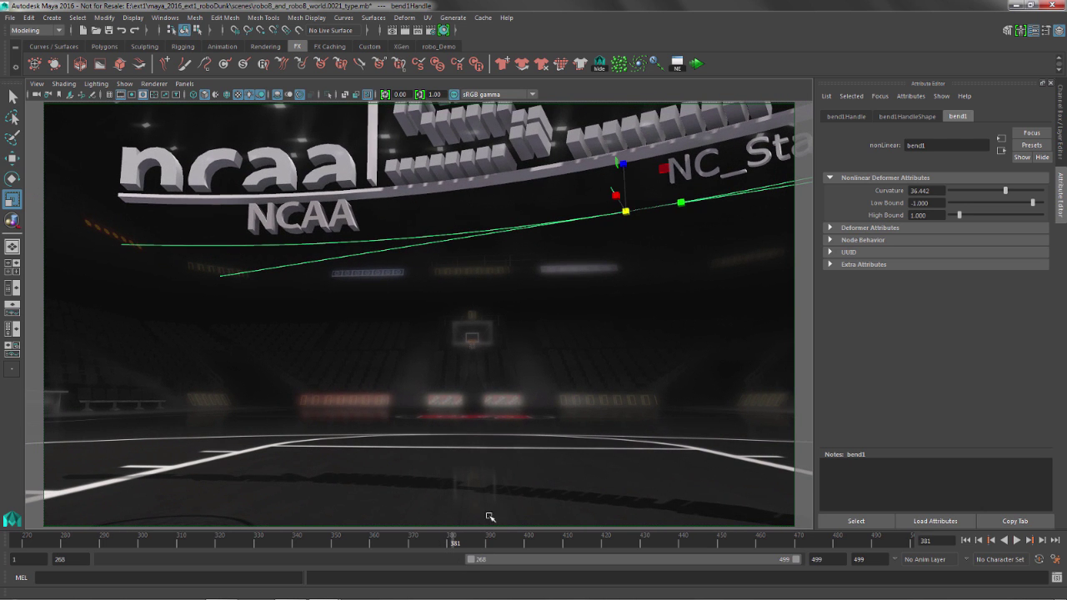
left_click(686, 173)
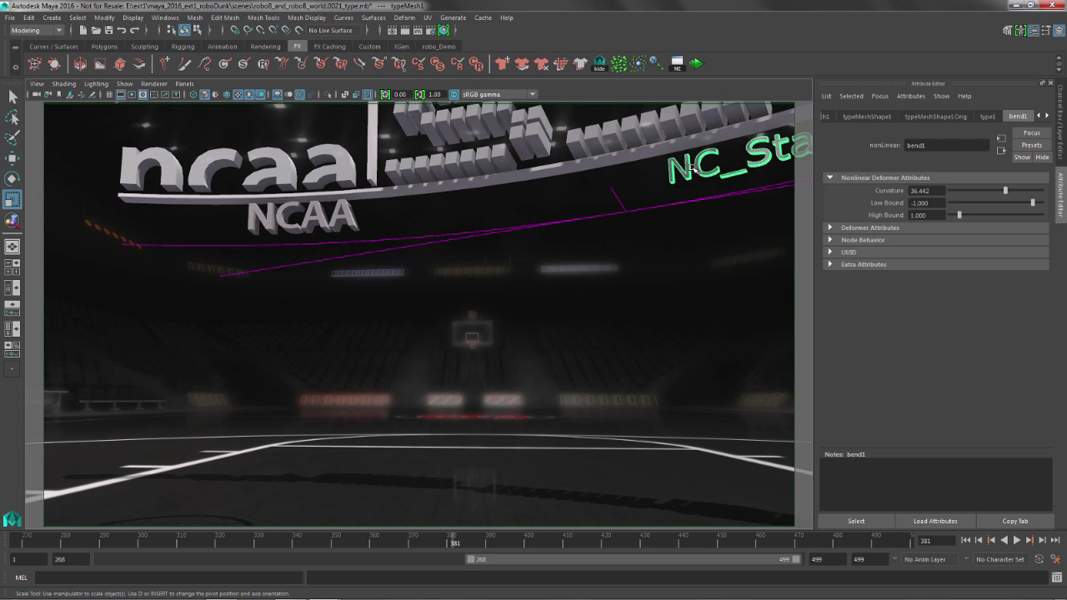
key("w")
middle_click_drag(733, 203, 621, 231)
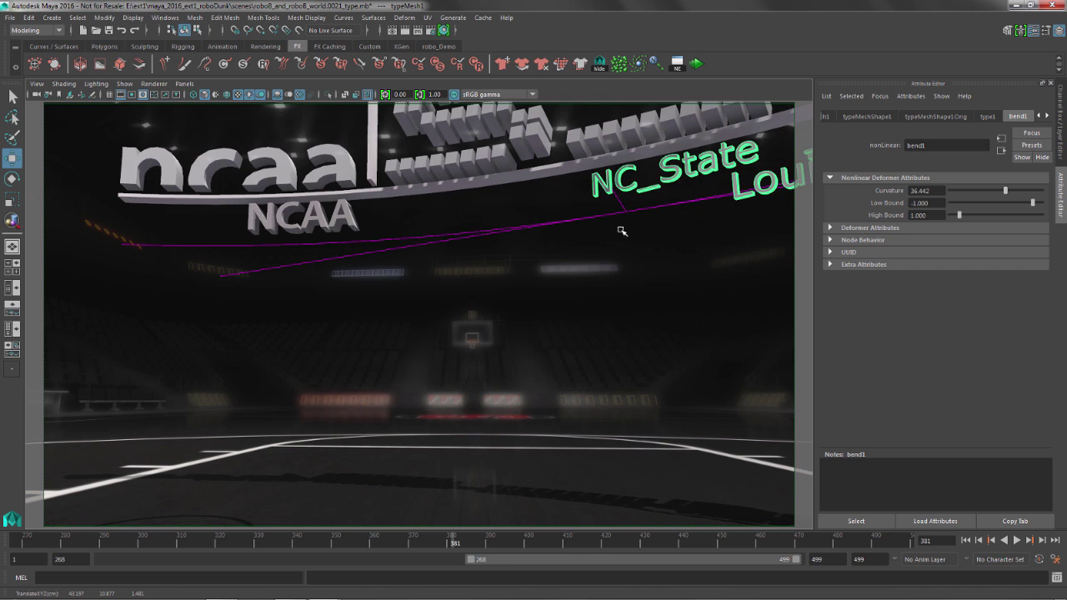
Step: Set the matchup type's animation X translation to 182.1 and Y rotation to 300, and key them at frame 381
left_click(988, 117)
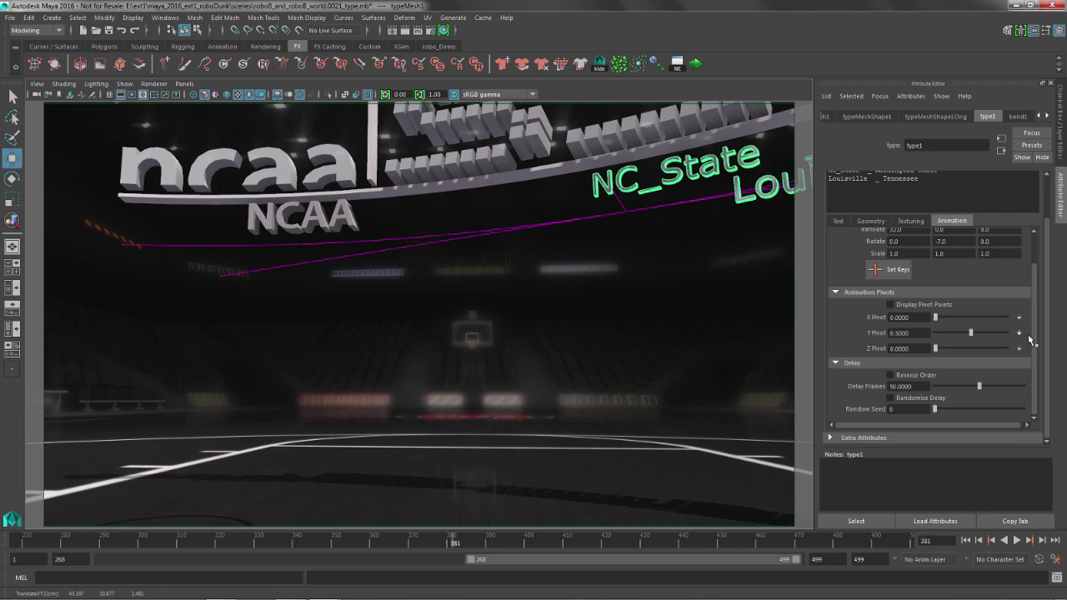
scroll(1029, 333, "up", 2)
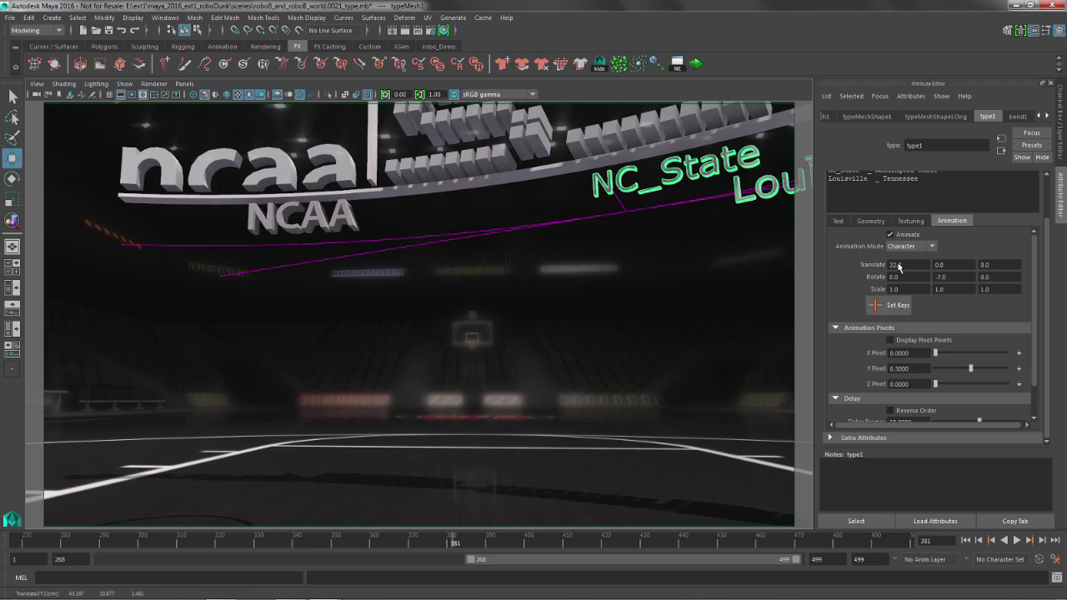
left_click_drag(898, 263, 1066, 298, "ctrl")
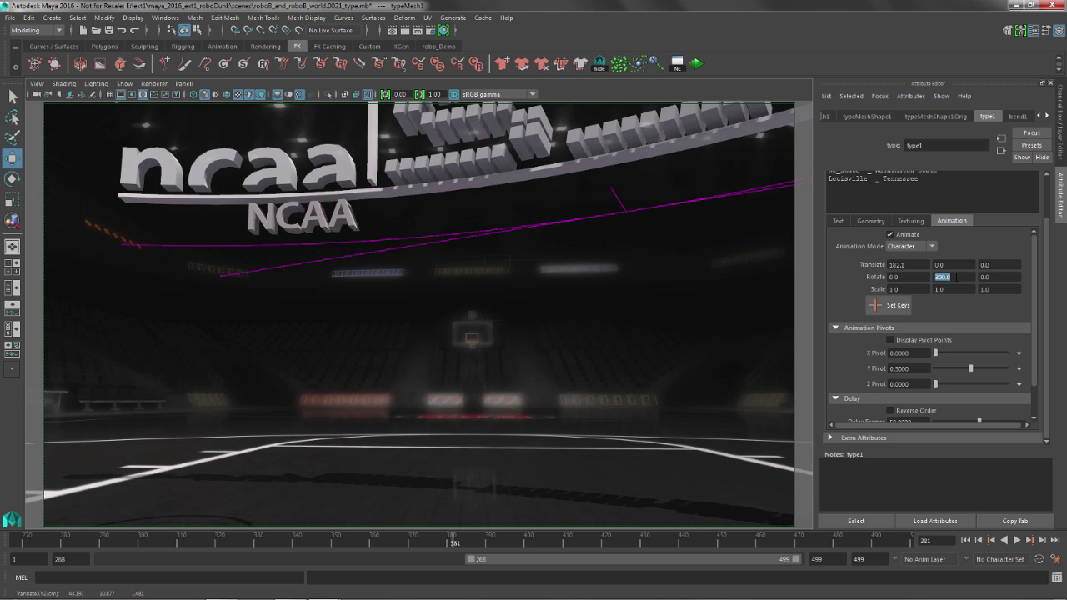
left_click(876, 306)
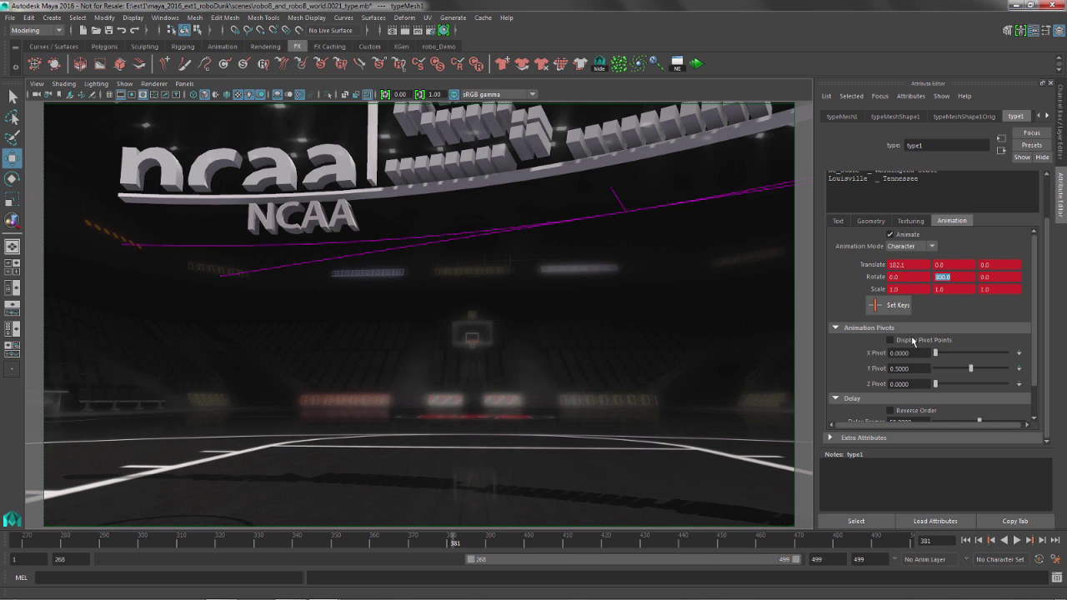
Step: Key the type animation at frame 400 with X translation -10 and Y rotation 0, and bring the delay settings into view
left_click_drag(461, 547, 550, 534)
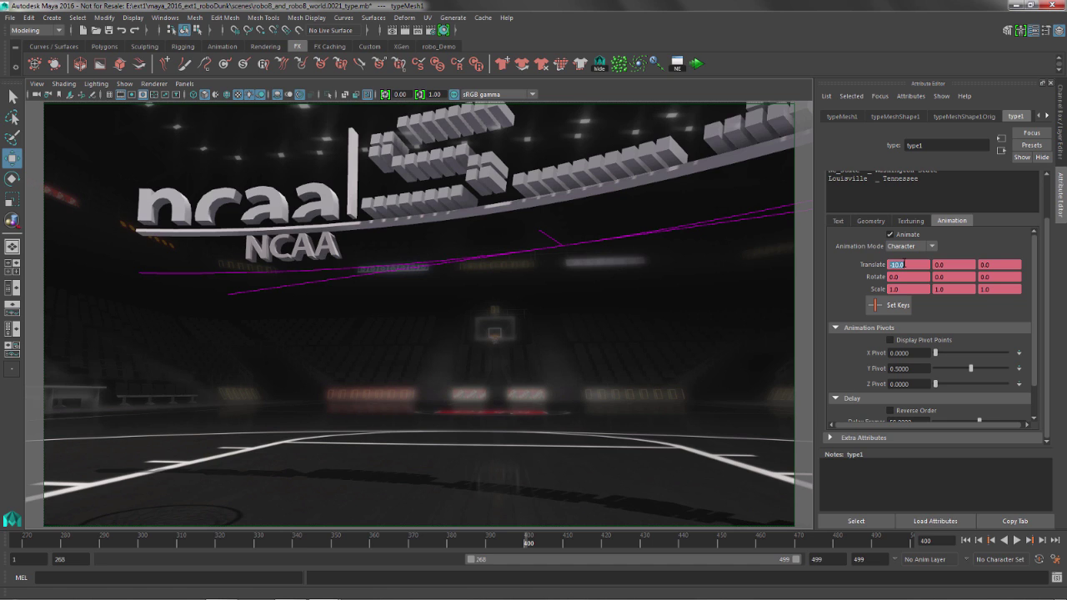
left_click(895, 306)
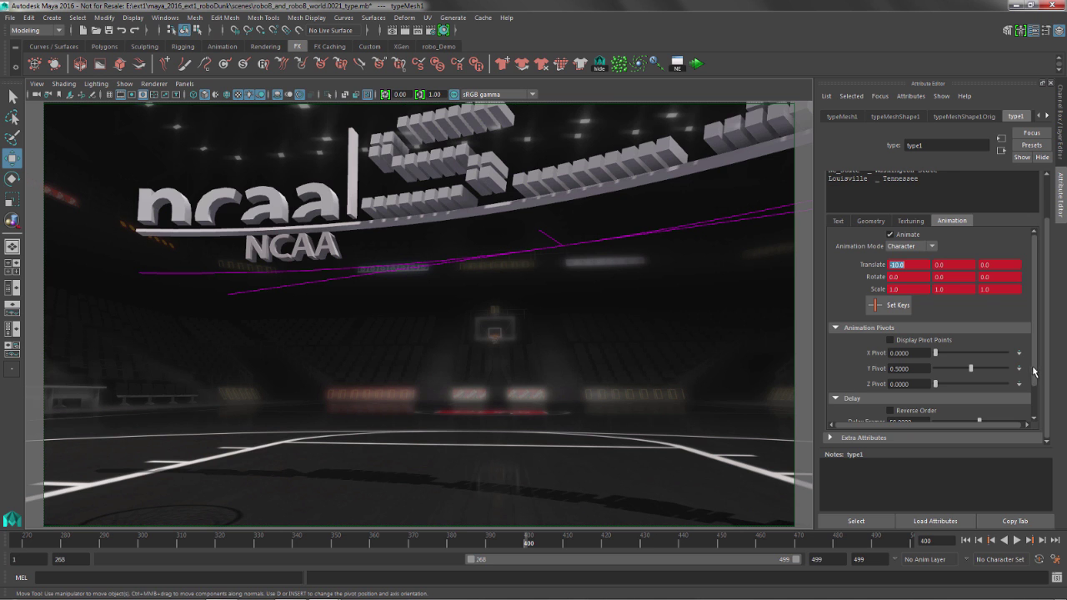
left_click_drag(1034, 371, 1034, 401)
Step: Play and scrub the text animation, and examine the matchup text through the persp camera at frame 453
key("alt+v")
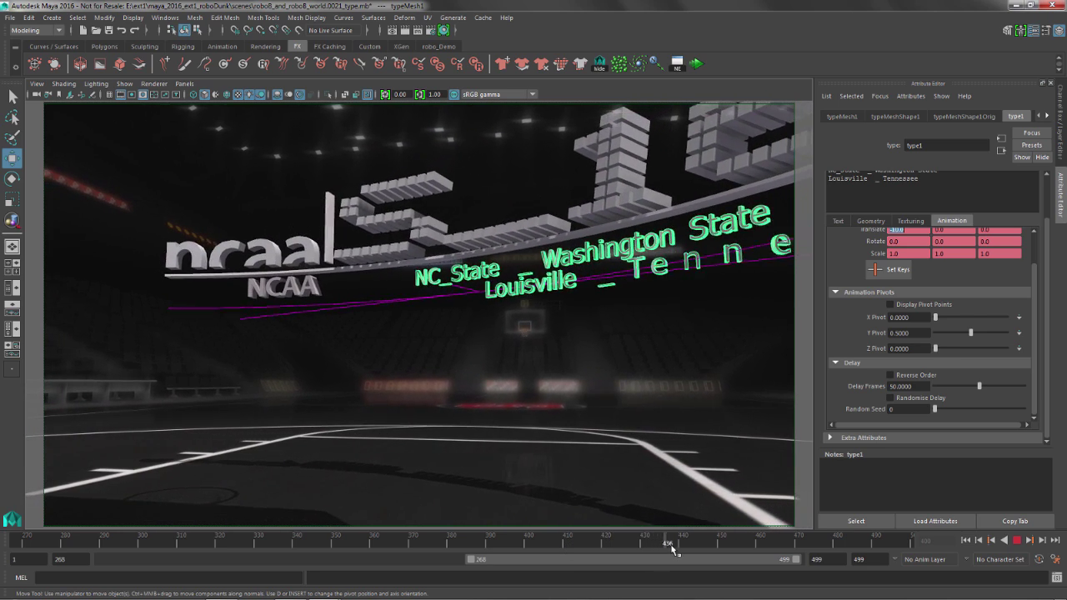
left_click_drag(665, 550, 726, 547)
left_click(499, 417)
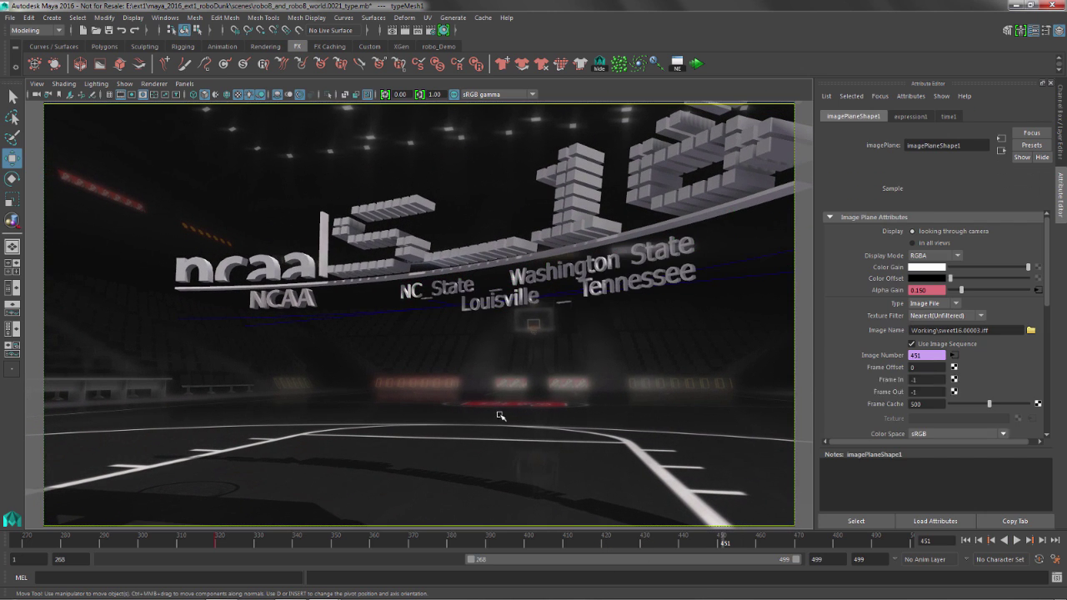
key("space")
left_click_drag(500, 409, 487, 351)
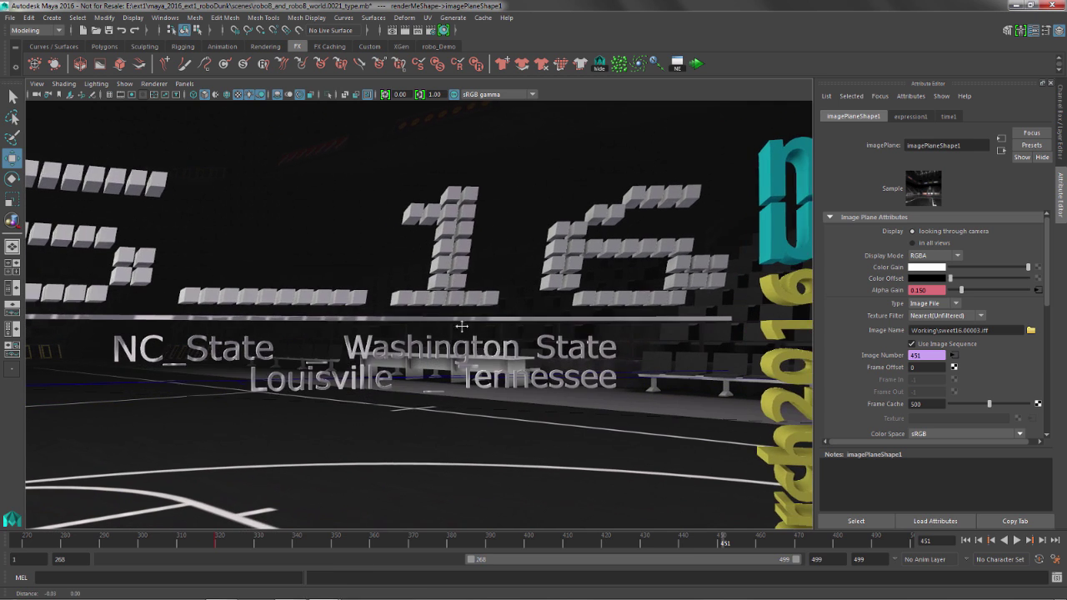
mouse_move(725, 547)
left_mouse_down()
mouse_move(523, 556)
mouse_move(732, 548)
left_mouse_up()
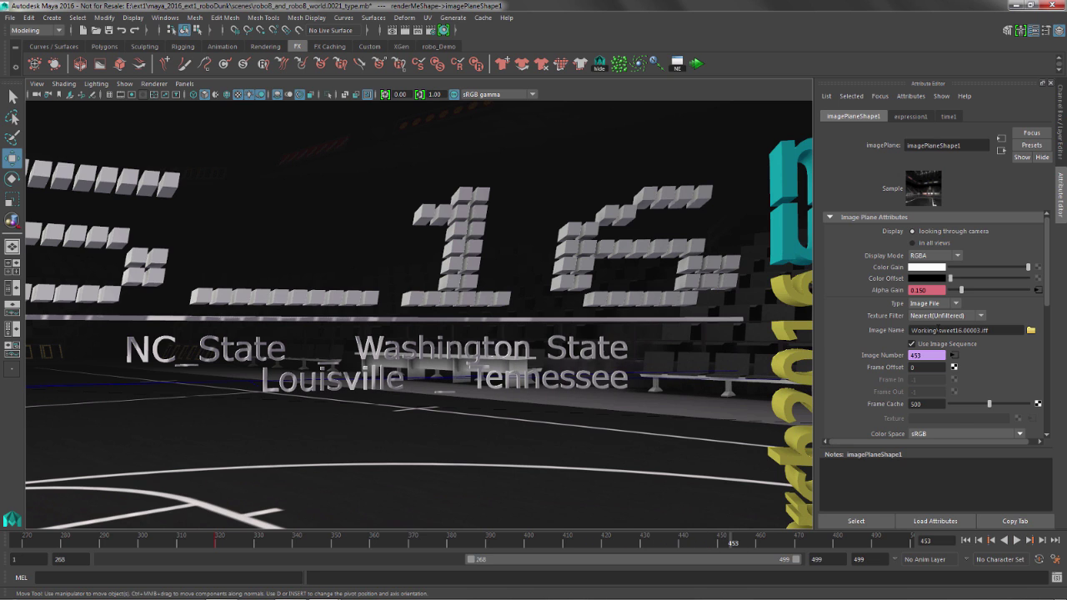
Step: Select the matchup text's type1 node and show its animation curves in the Persp/Graph layout
left_click(624, 357)
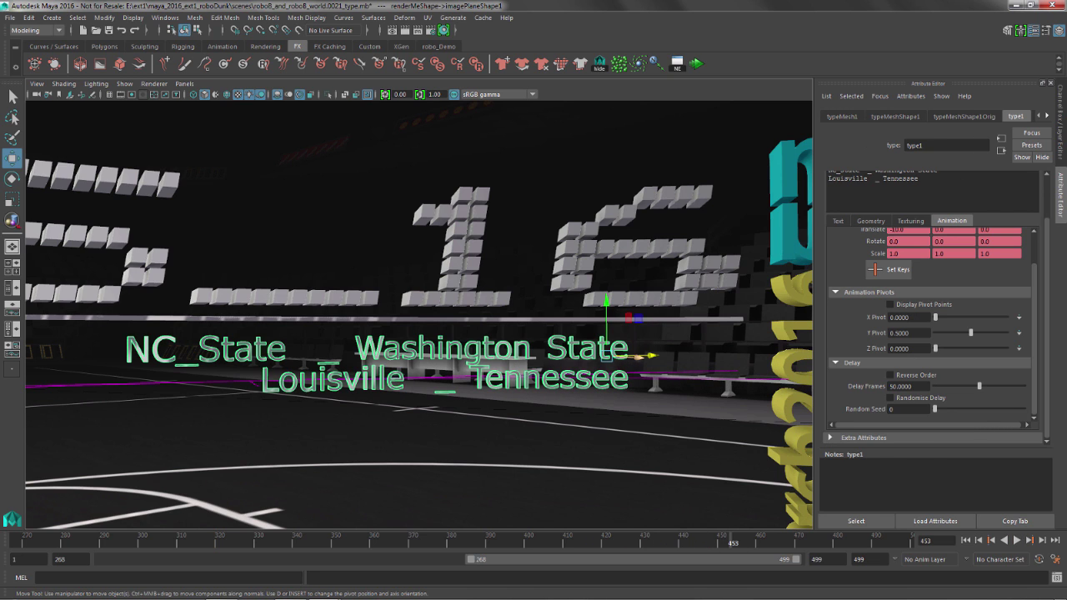
left_click(859, 520)
key("space")
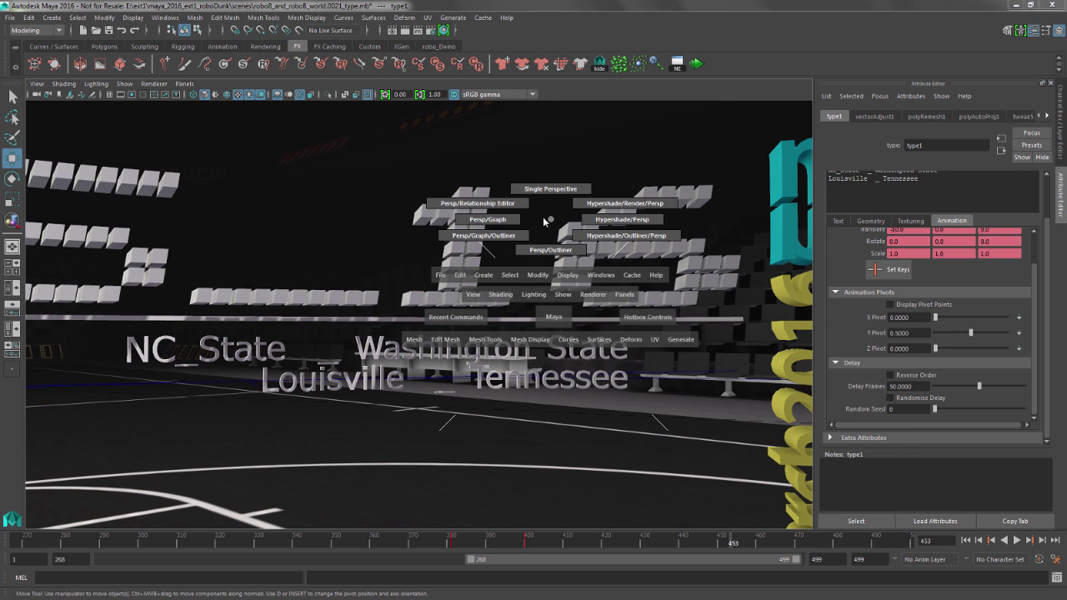
left_click(482, 219)
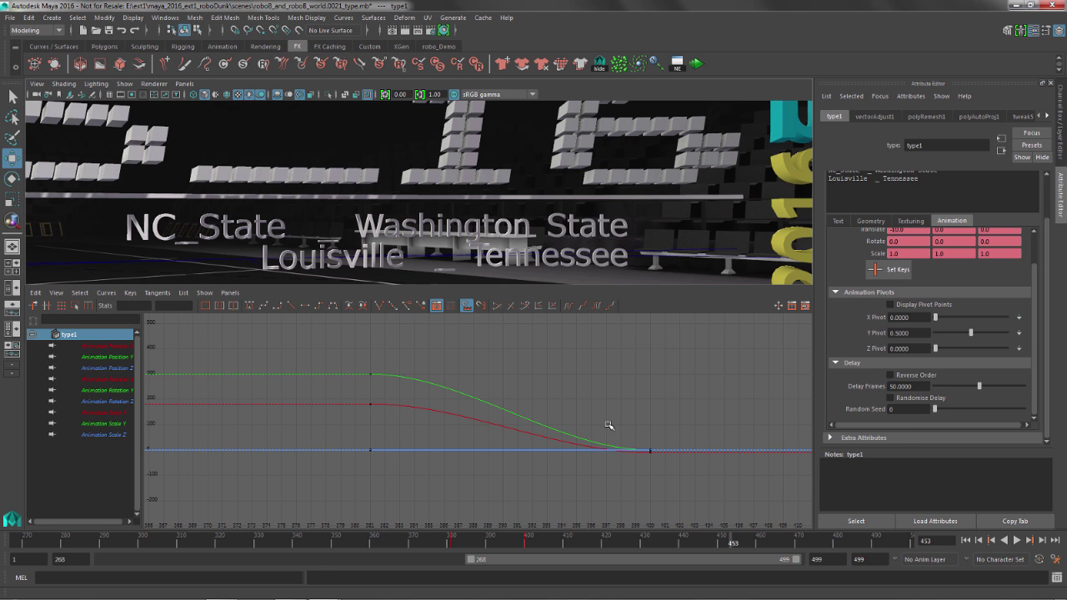
middle_click_drag(465, 204, 488, 186, "alt")
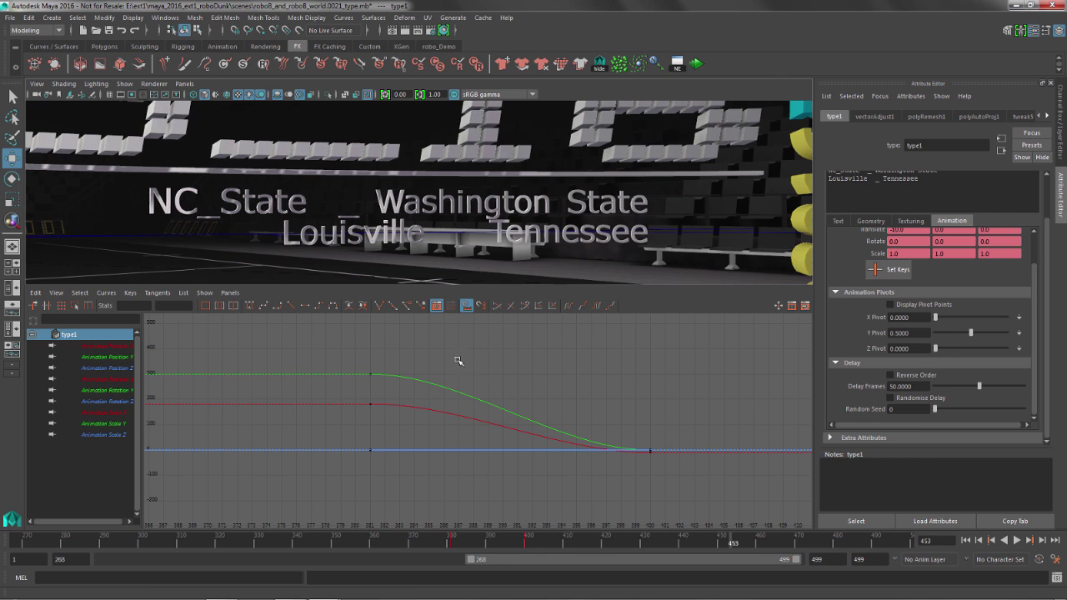
Step: Give all keys on the type1 animation curves linear tangents and preview the flipping characters around frame 391
left_click_drag(460, 362, 464, 470)
left_click_drag(451, 546, 487, 547)
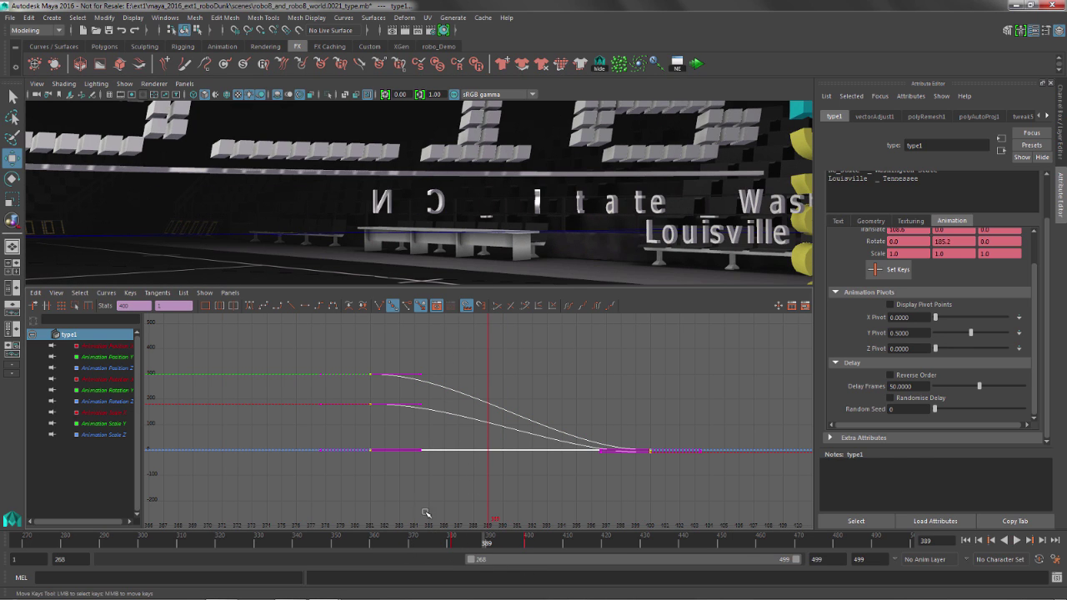
left_click(290, 307)
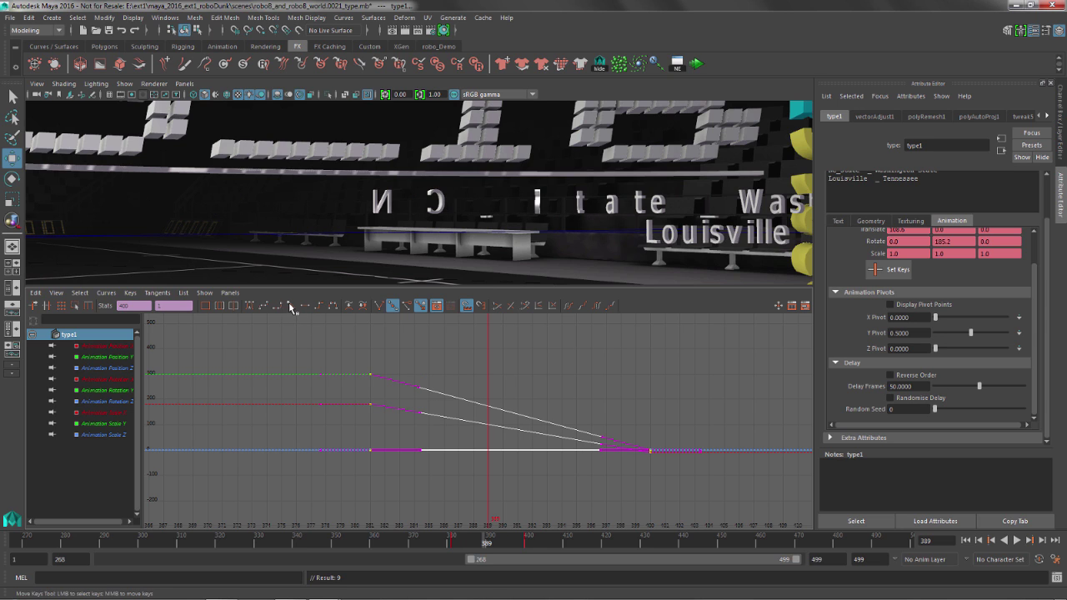
mouse_move(493, 539)
left_mouse_down()
mouse_move(460, 541)
mouse_move(530, 542)
mouse_move(437, 539)
mouse_move(504, 534)
mouse_move(495, 529)
left_mouse_up()
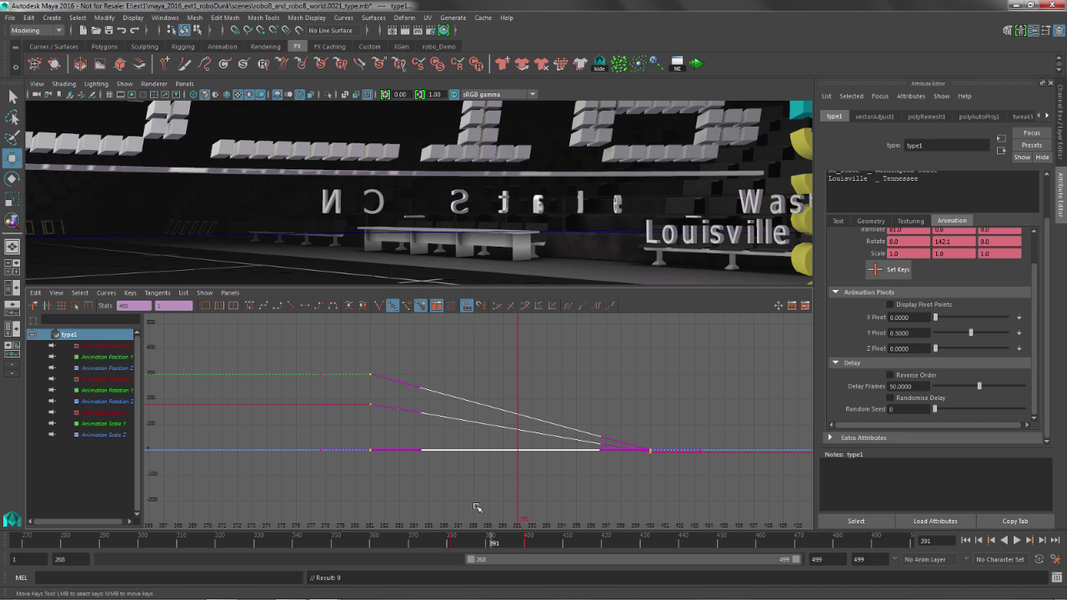
Step: Look through the renderMe camera again and maximize its view
key("space")
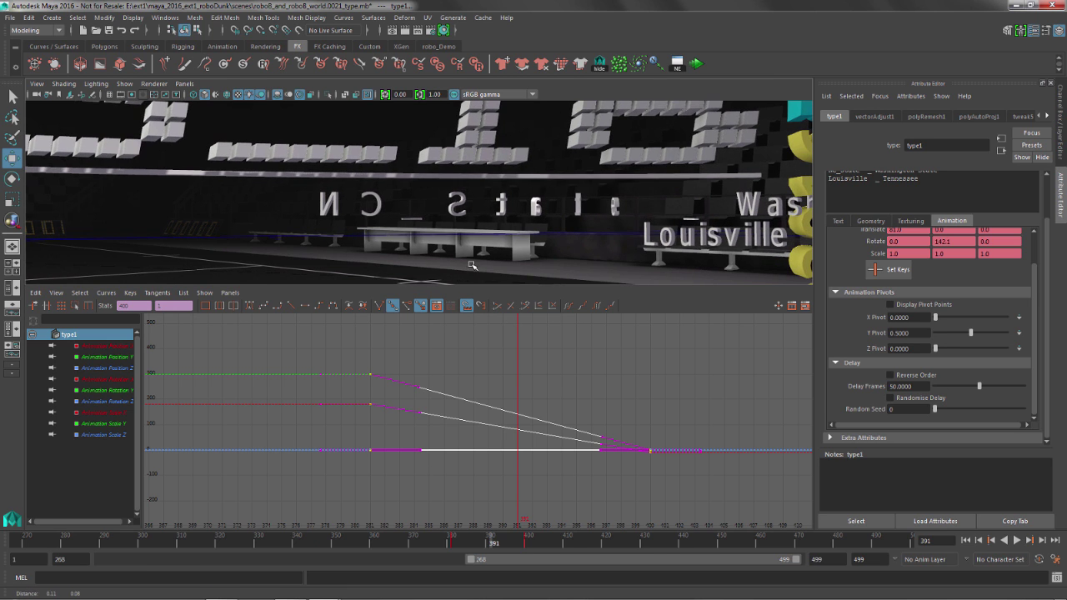
left_click(612, 198)
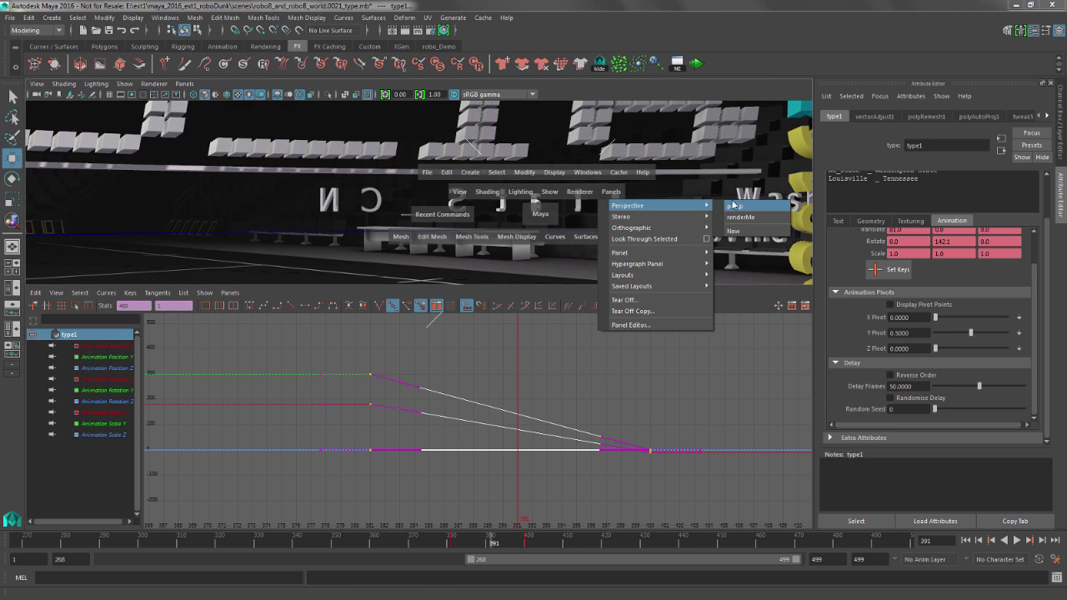
left_click(730, 232)
key("space")
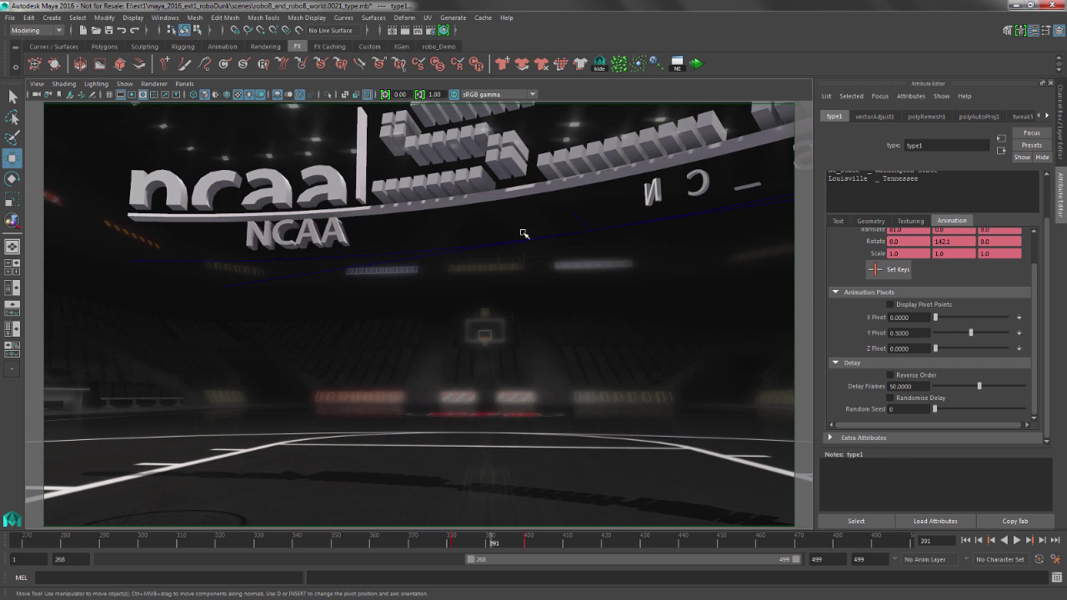
Step: Go to frame 370 and start the playback range there
left_click(332, 239)
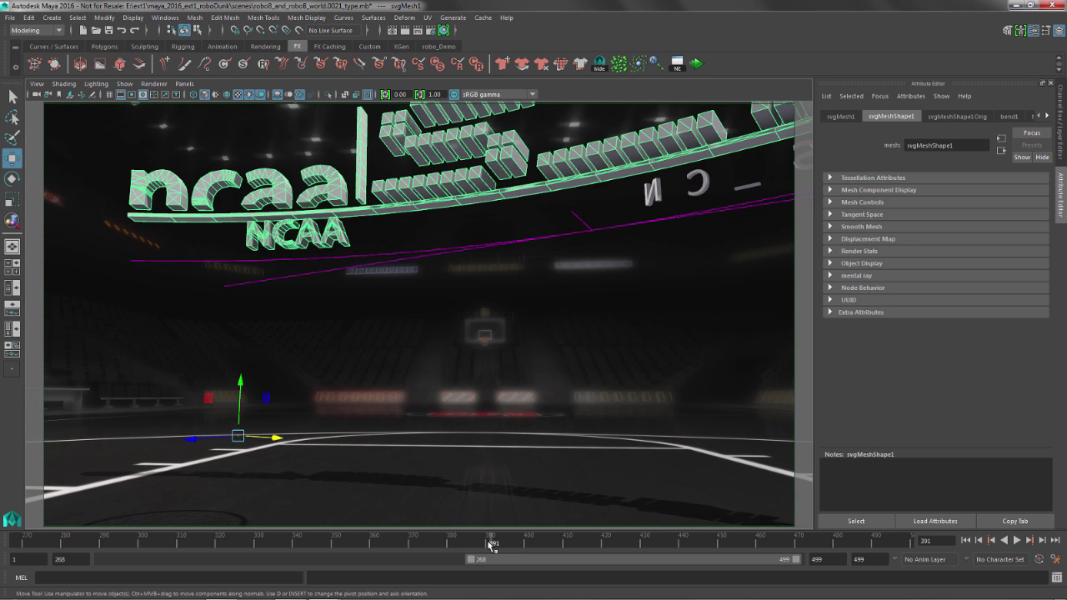
left_click_drag(492, 546, 411, 545)
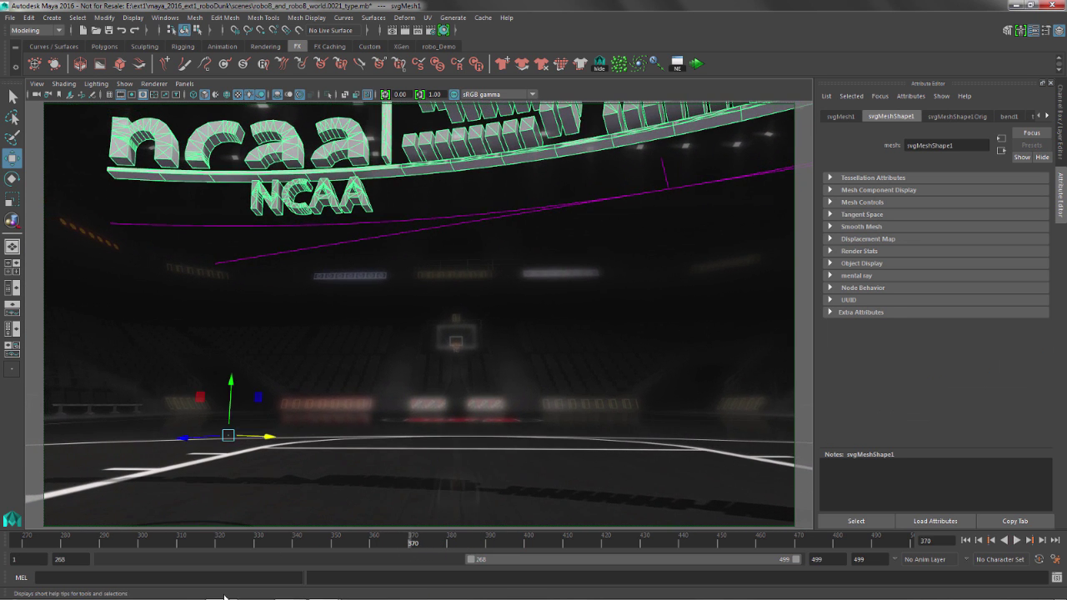
left_click_drag(472, 563, 616, 575)
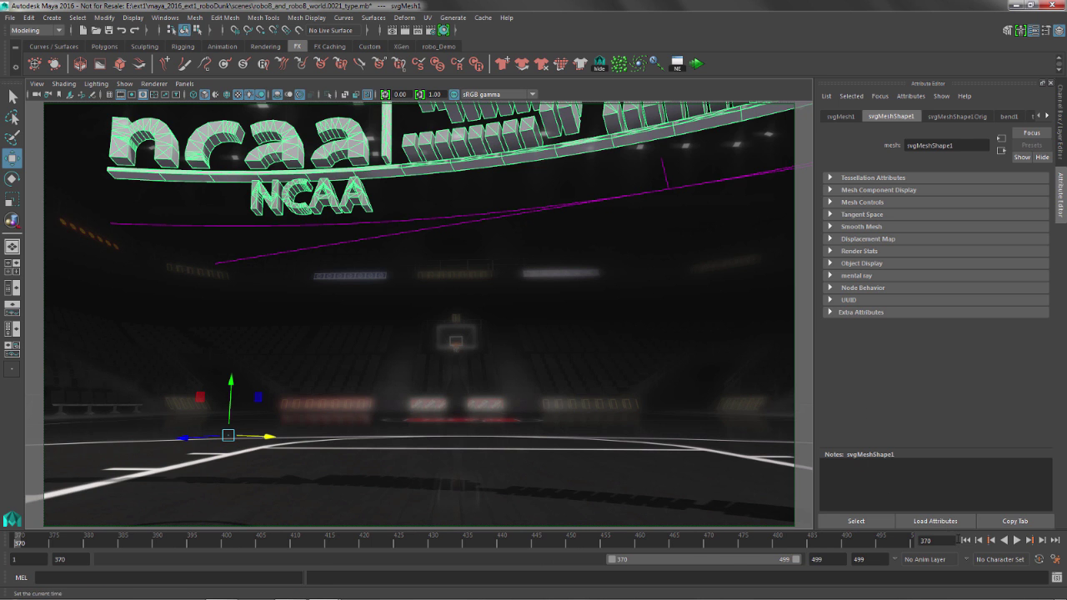
Step: Go to frame 440 and add a Jiggle deformer to the matchup text
left_click_drag(564, 546, 500, 540)
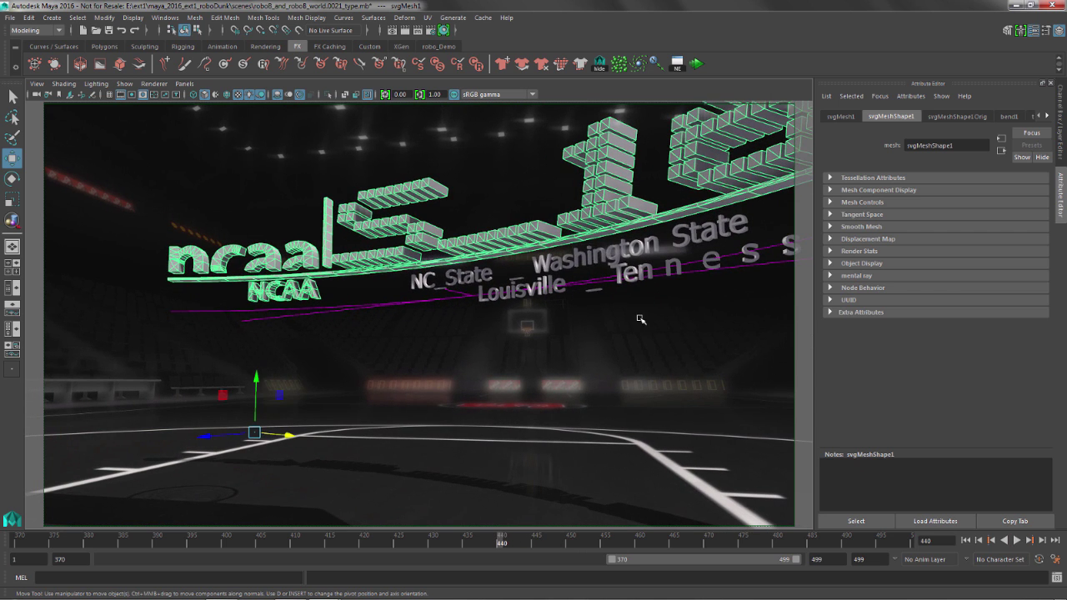
left_click(625, 250)
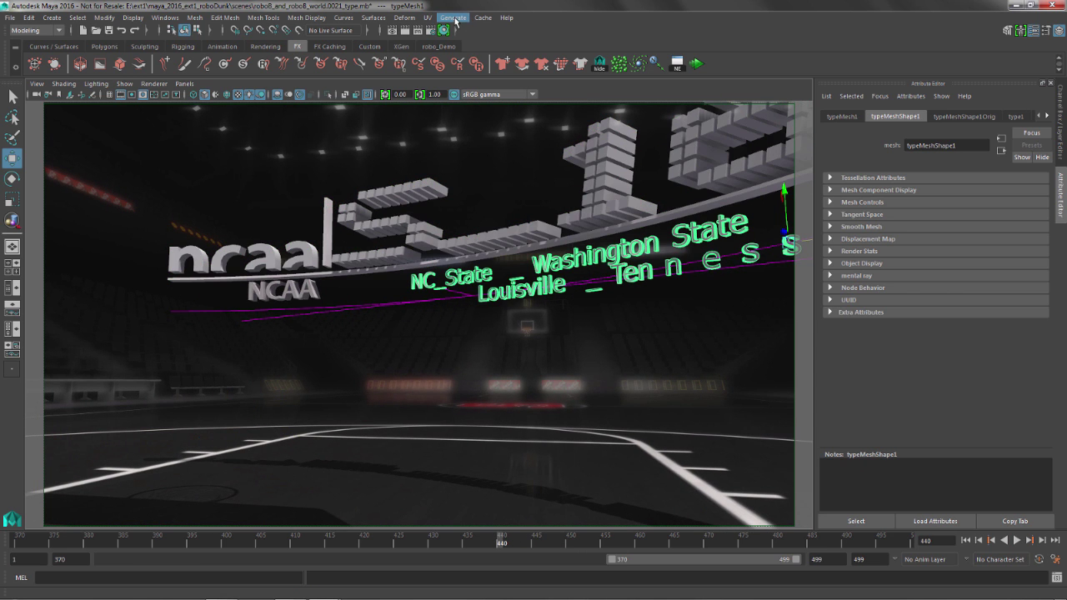
left_click(404, 17)
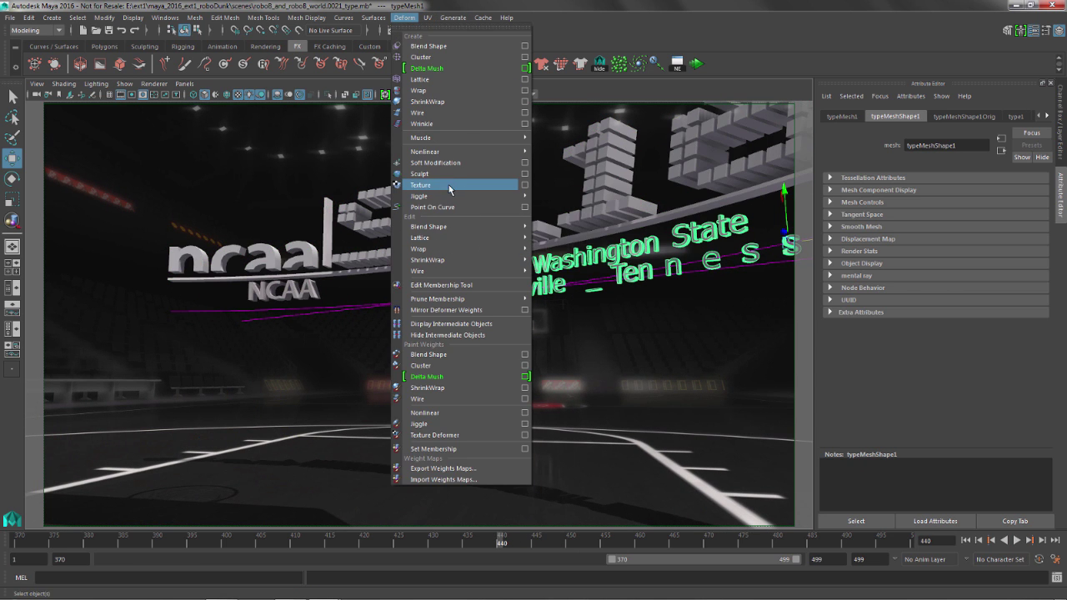
mouse_move(450, 196)
left_click(550, 207)
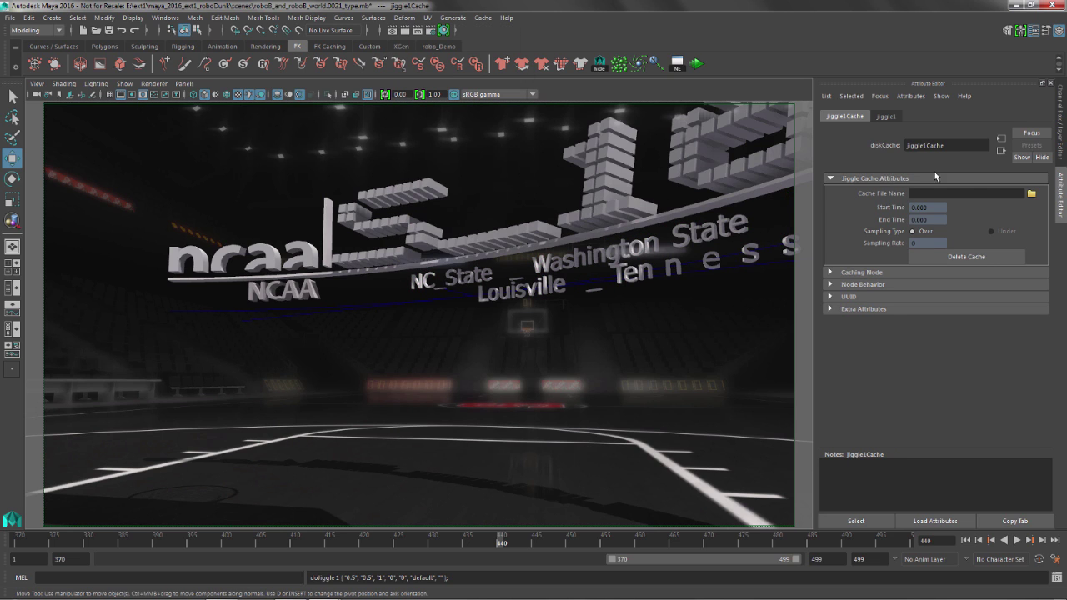
Step: Set the jiggle weight to 0.95, and lower the damping to about 0.110 and the stiffness to about 0.074
left_click(887, 116)
double_click(927, 228)
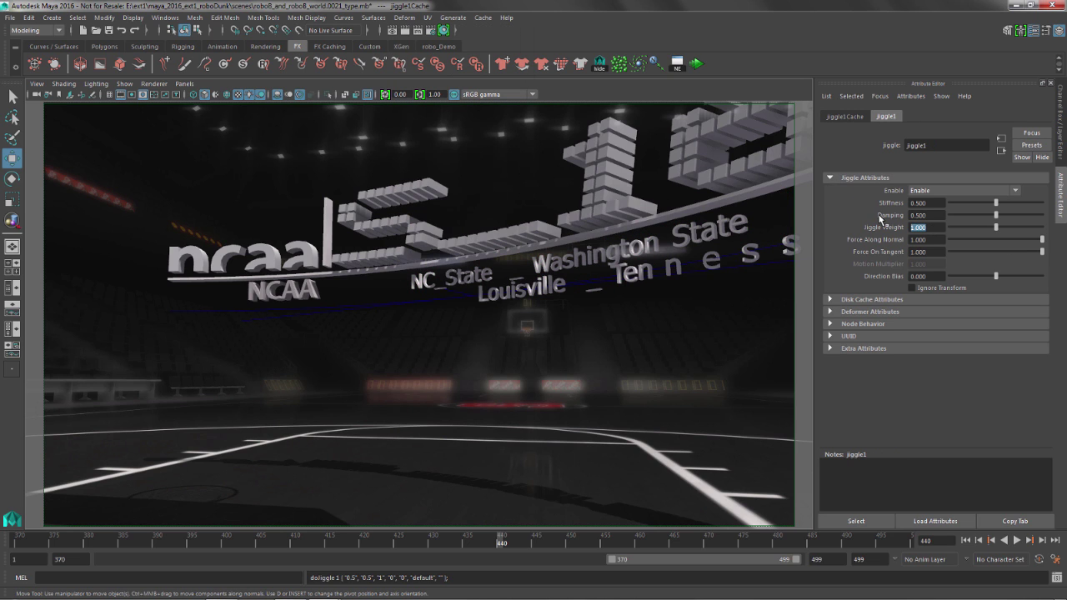
type(".95")
key("Return")
left_click_drag(993, 215, 955, 204)
Step: Play the animation from frame 370 while adjusting the jiggle weight to about 0.847 and the stiffness to about 0.301
left_click(966, 540)
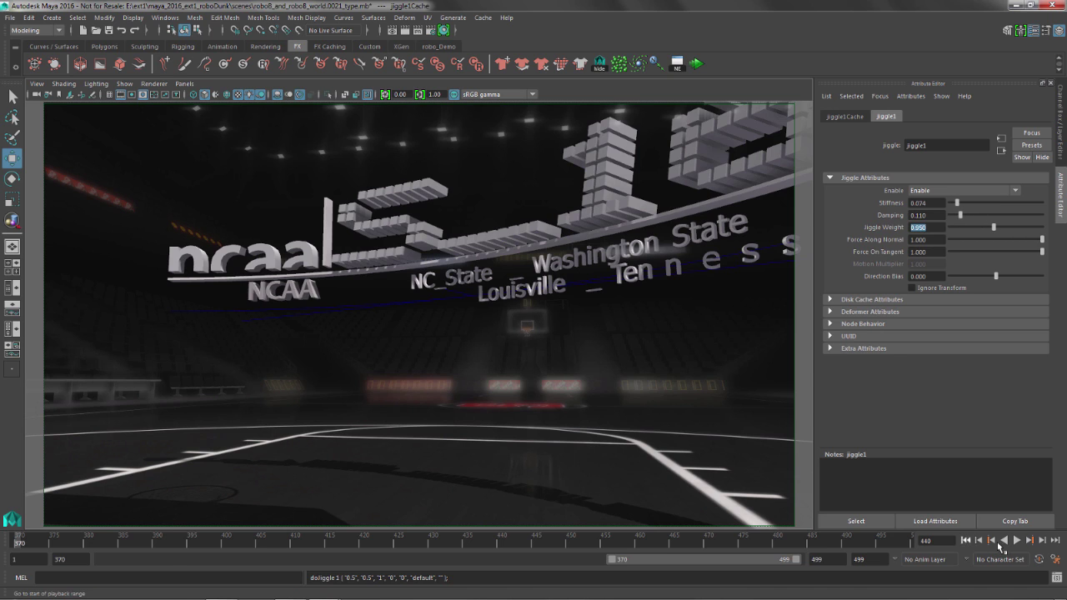
left_click(1017, 541)
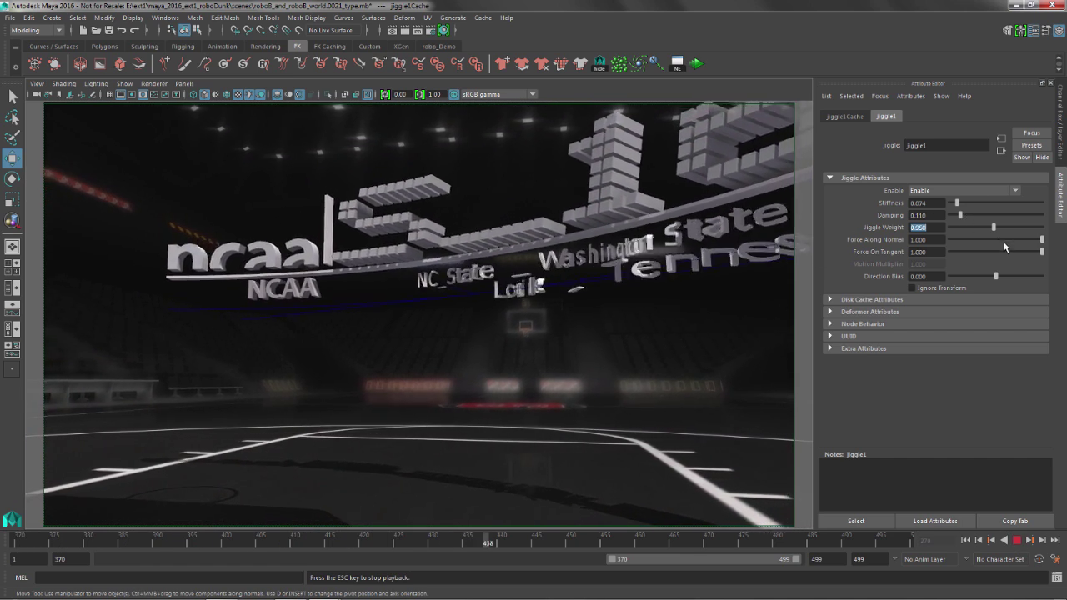
left_click_drag(992, 230, 990, 230)
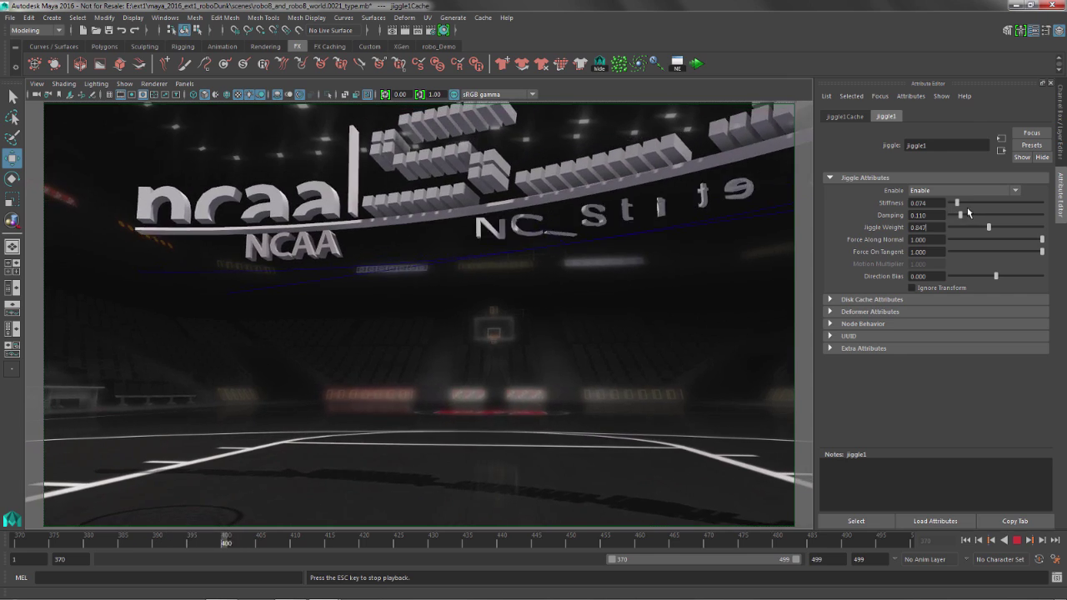
left_click_drag(961, 206, 979, 209)
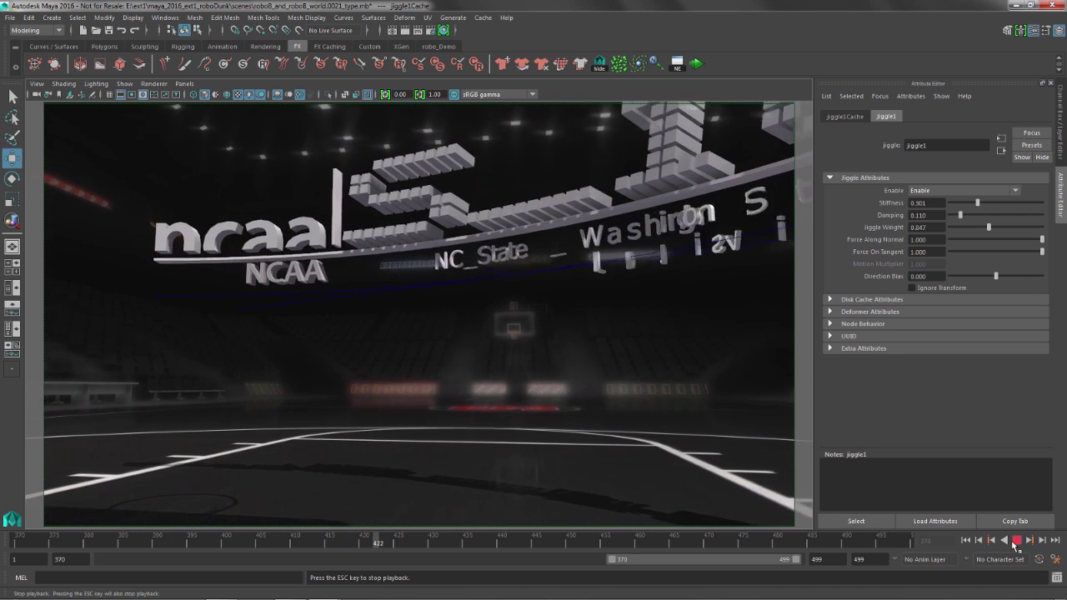
Step: Stop playback, then leave the render camera for the perspective view and delete the jiggling matchup text
key("Escape")
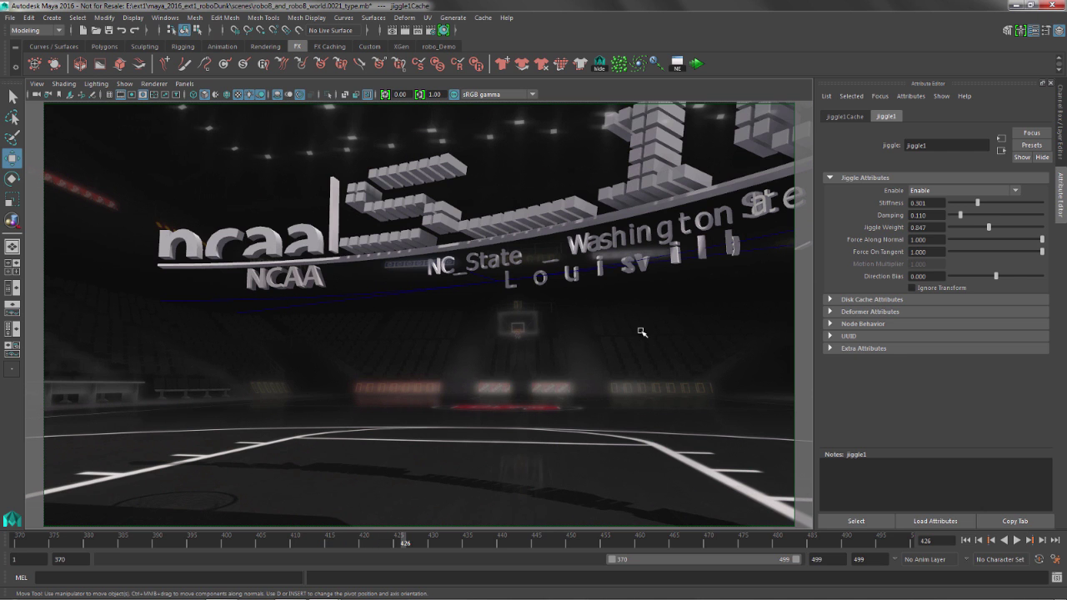
left_click(588, 303)
key("space")
left_click_drag(589, 304, 516, 397)
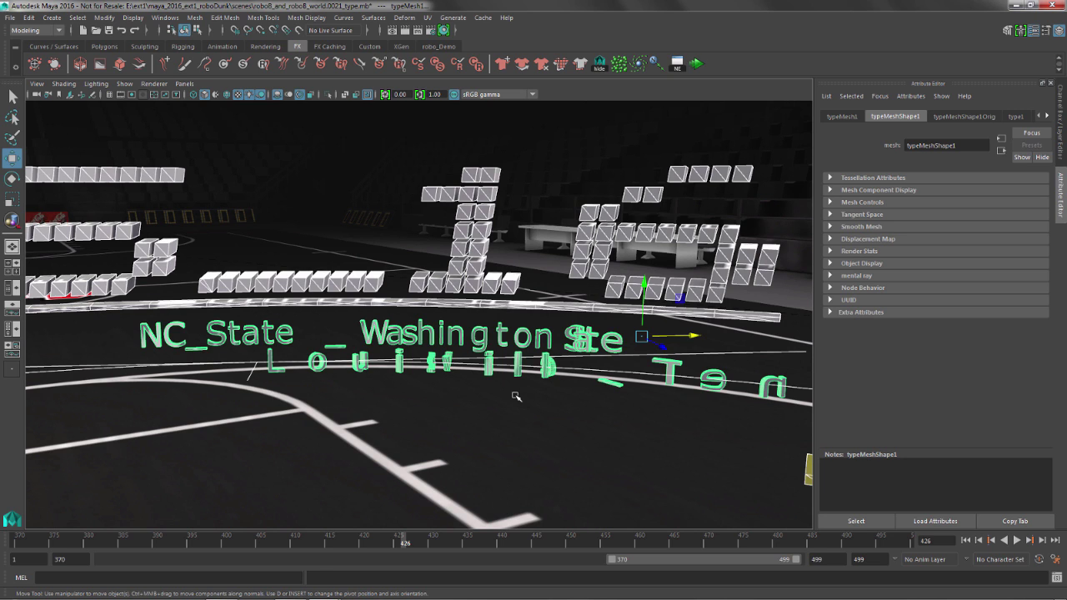
key("Delete")
Step: Create a new 3D Type object on the basketball court
left_click_drag(521, 396, 333, 279, "alt")
left_click(51, 18)
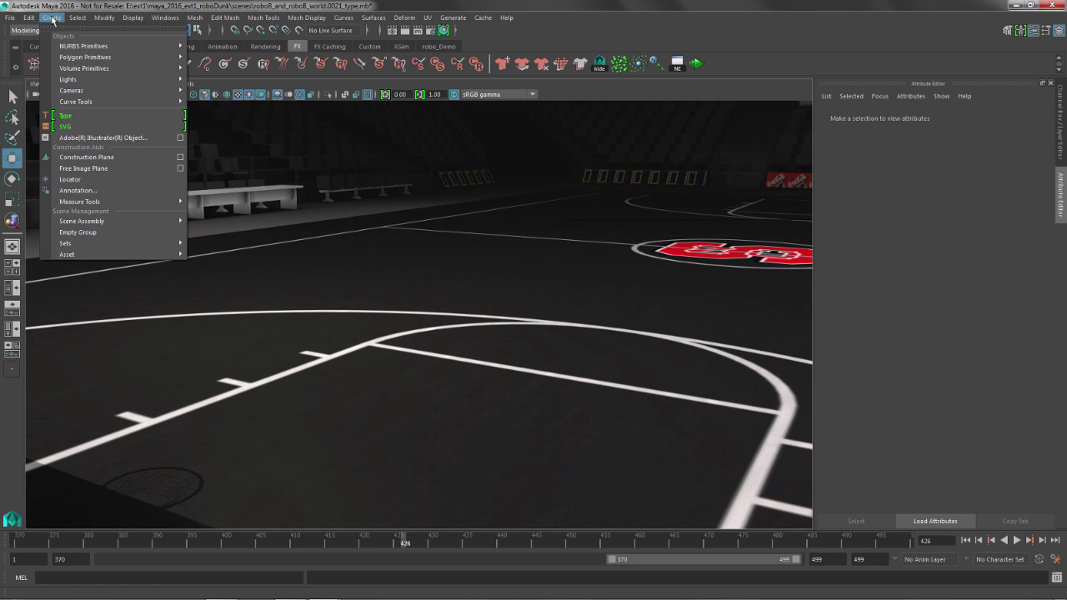
left_click(78, 116)
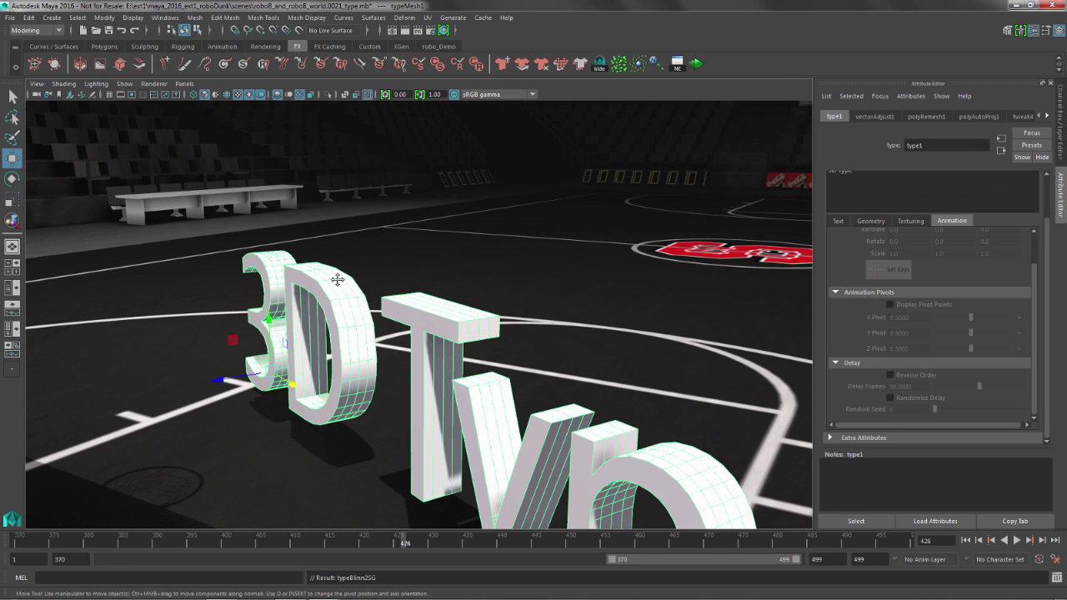
Step: Darken the color of the new type's Blinn shader to a mid grey
middle_click_drag(337, 281, 292, 252, "alt")
left_click_drag(291, 252, 333, 263, "alt")
left_click(912, 221)
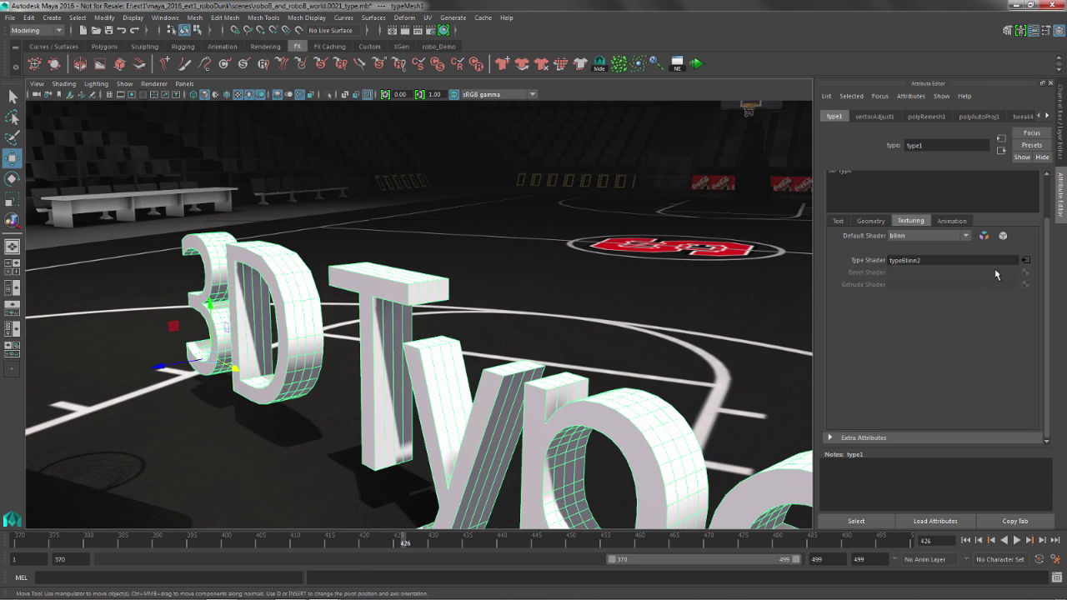
left_click(1026, 261)
left_click_drag(998, 247, 967, 246)
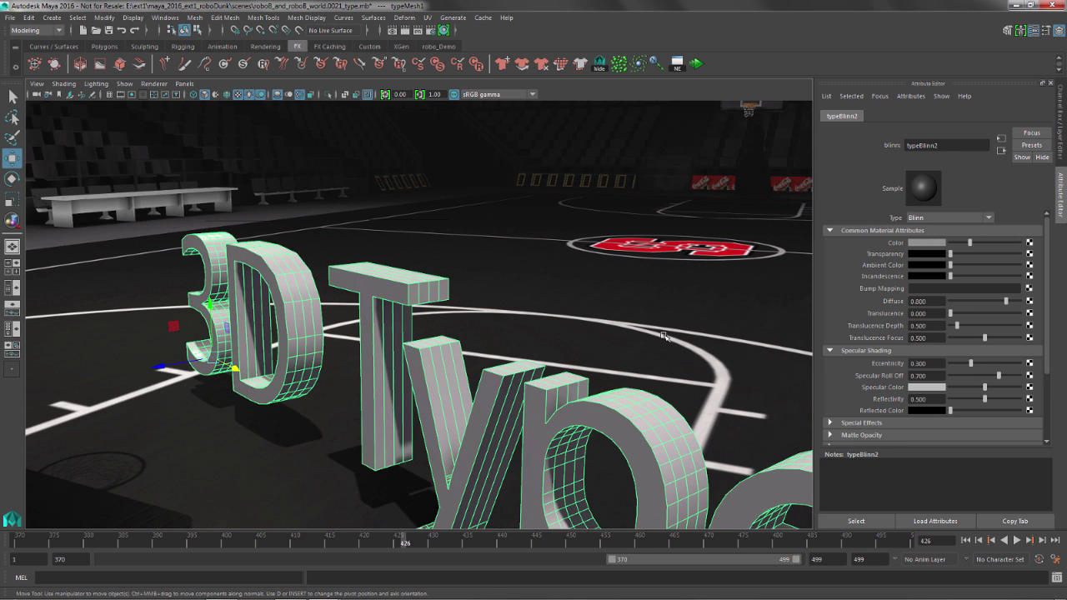
Step: Replace the default wording of the type object with "superuser"
left_click(624, 409)
left_click(1016, 117)
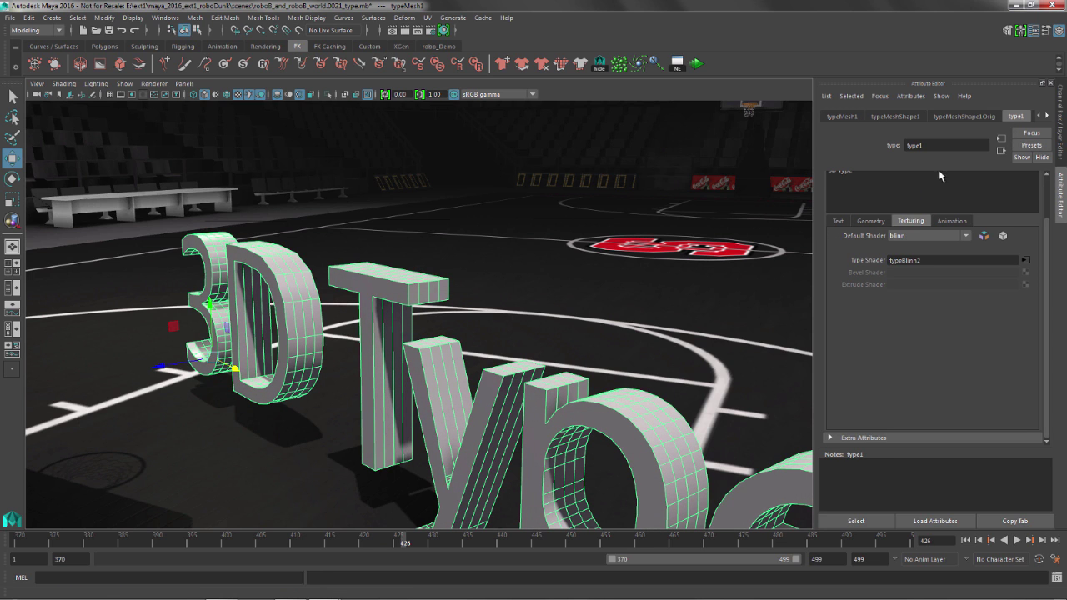
left_click_drag(1047, 254, 1034, 175)
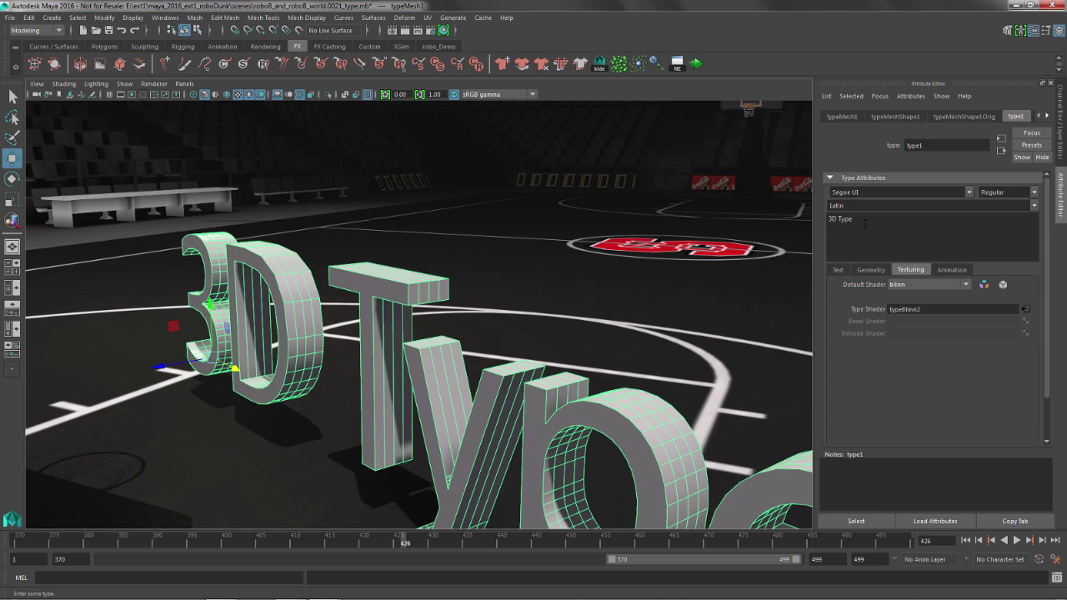
left_click_drag(865, 223, 779, 208)
type("sup")
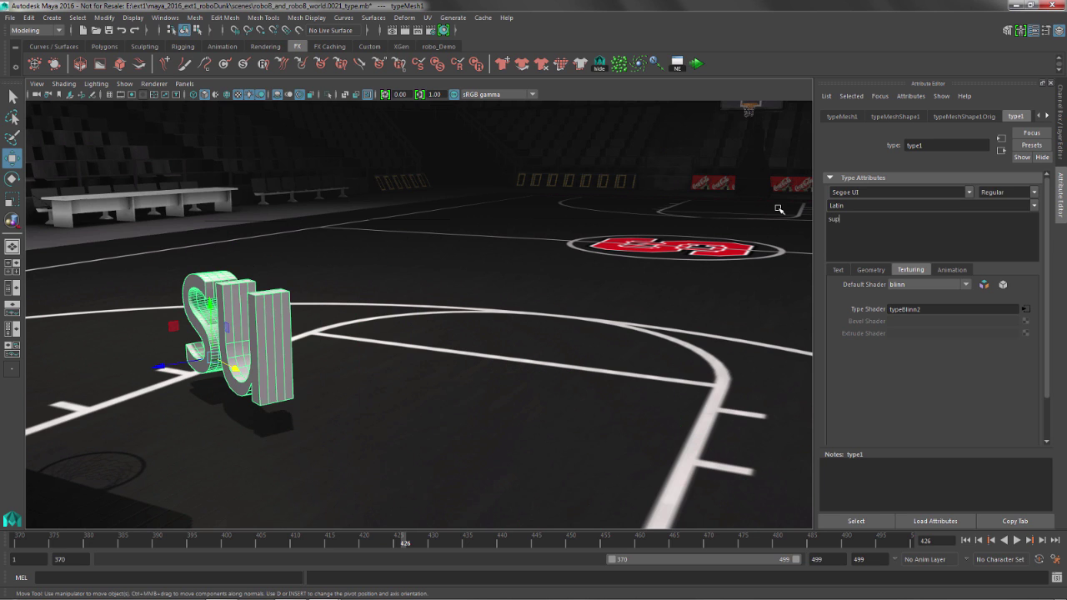
type("eruser")
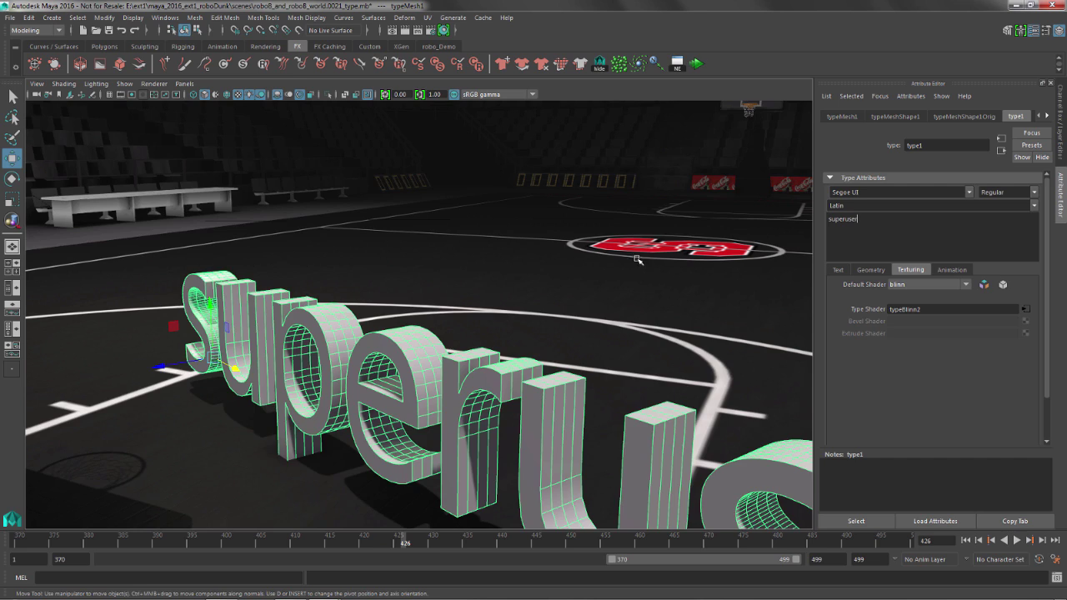
Step: Enable animation for the superuser type, with the animation mode at Character
right_click_drag(638, 260, 478, 269, "alt")
left_click_drag(478, 270, 796, 267, "alt")
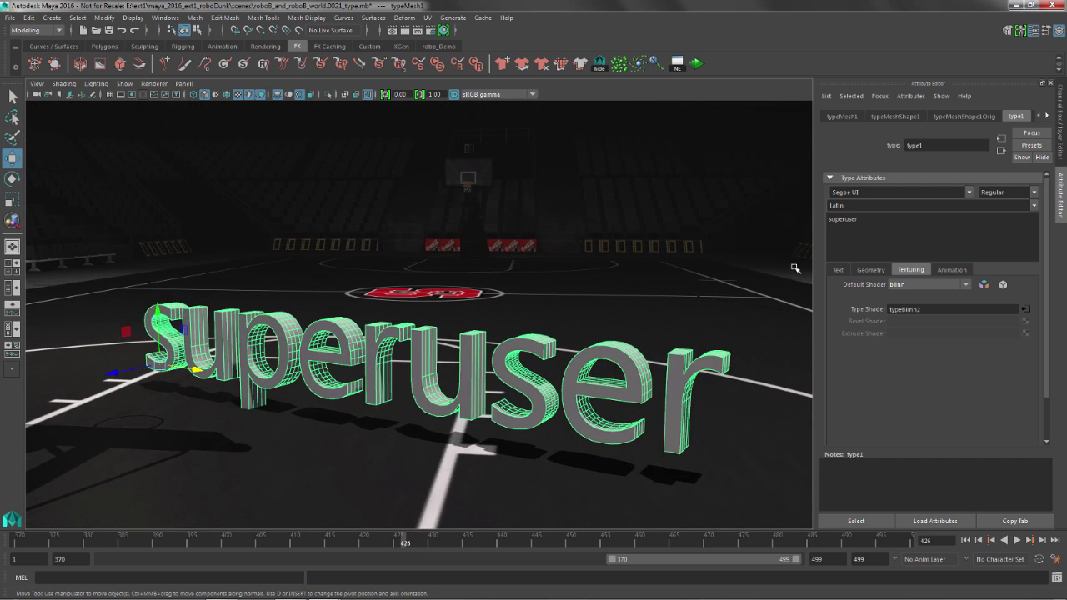
left_click(952, 269)
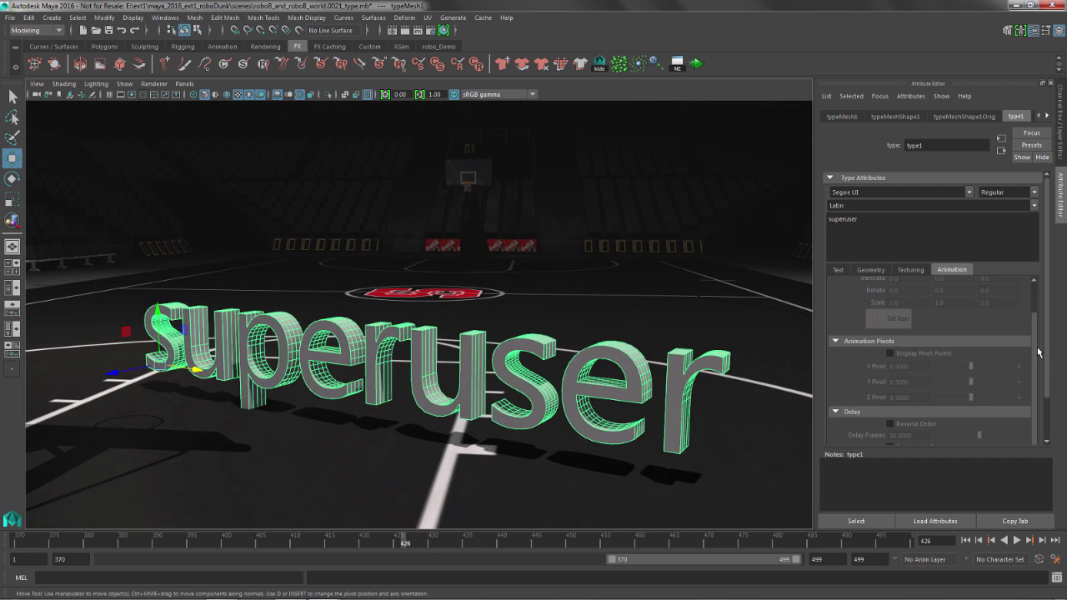
scroll(1029, 339, "up", 2)
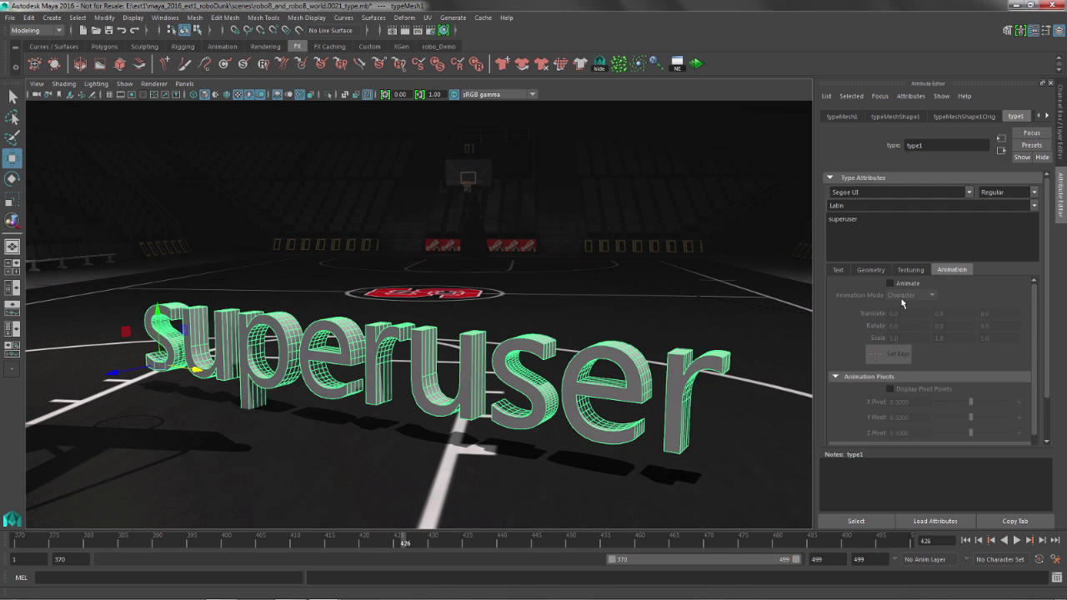
left_click(890, 284)
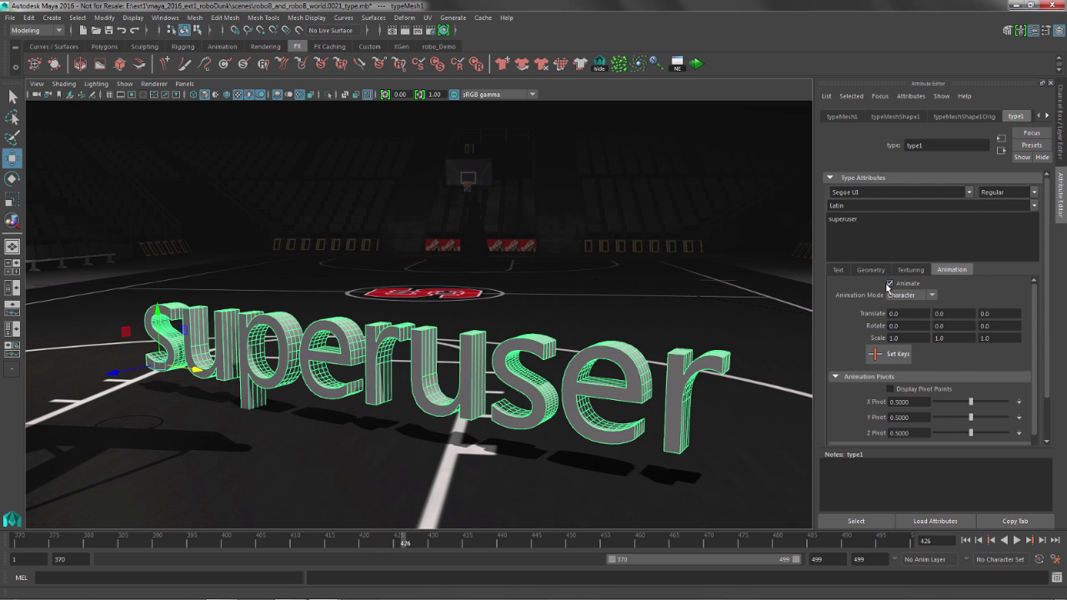
Step: Set the superuser type's kerning scale to 0 so all letters stack on one spot
left_click(837, 272)
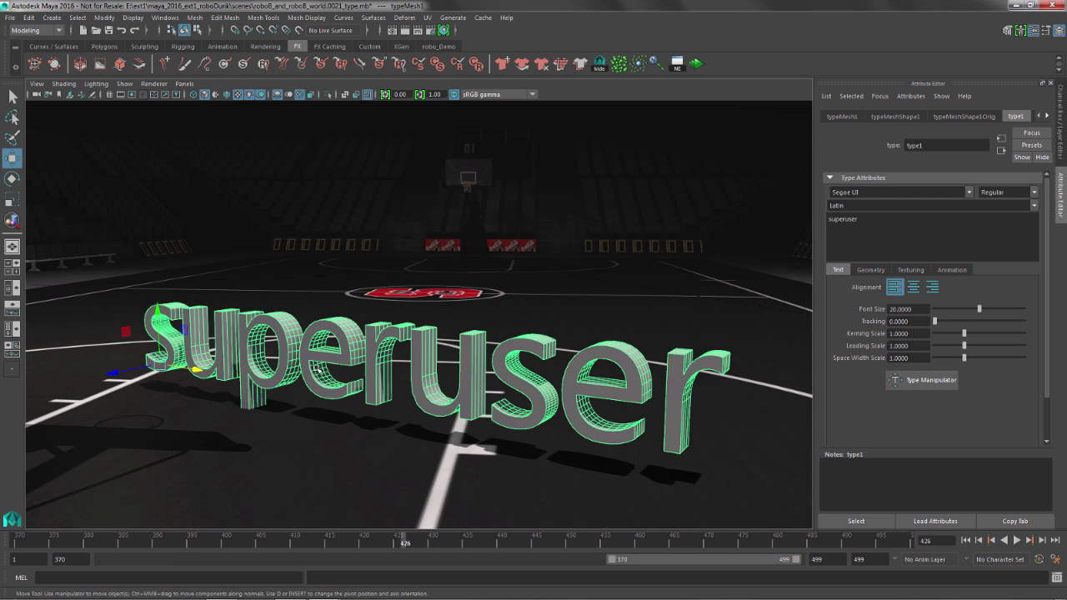
middle_click_drag(302, 361, 339, 356, "alt")
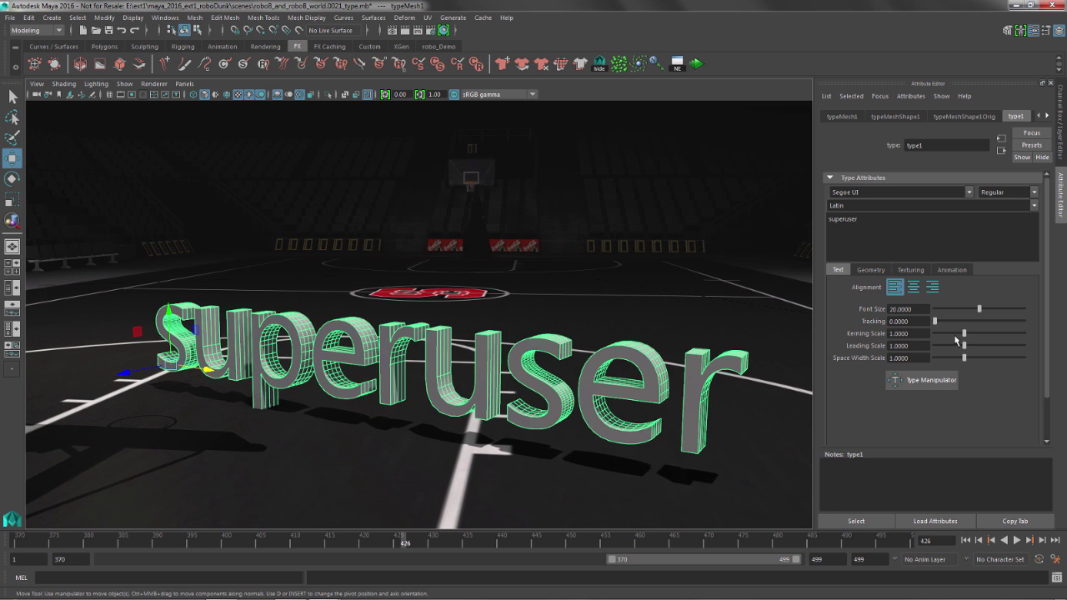
left_click_drag(896, 337, 880, 336)
middle_click_drag(469, 327, 550, 315, "alt")
right_click_drag(551, 314, 659, 302, "alt")
left_click_drag(347, 318, 459, 290, "alt")
right_click_drag(458, 290, 302, 279, "alt")
left_click_drag(303, 280, 416, 271, "alt")
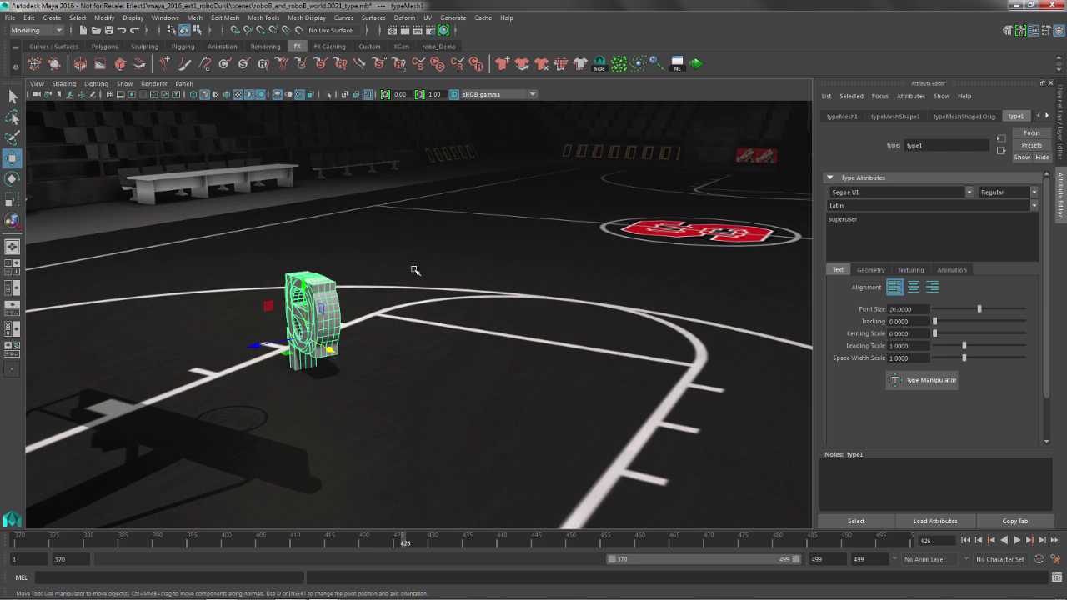
Step: Create an nParticle object with the Particle Tool, placing nine particles in an arc across the court floor around the stacked letters
left_click(506, 204)
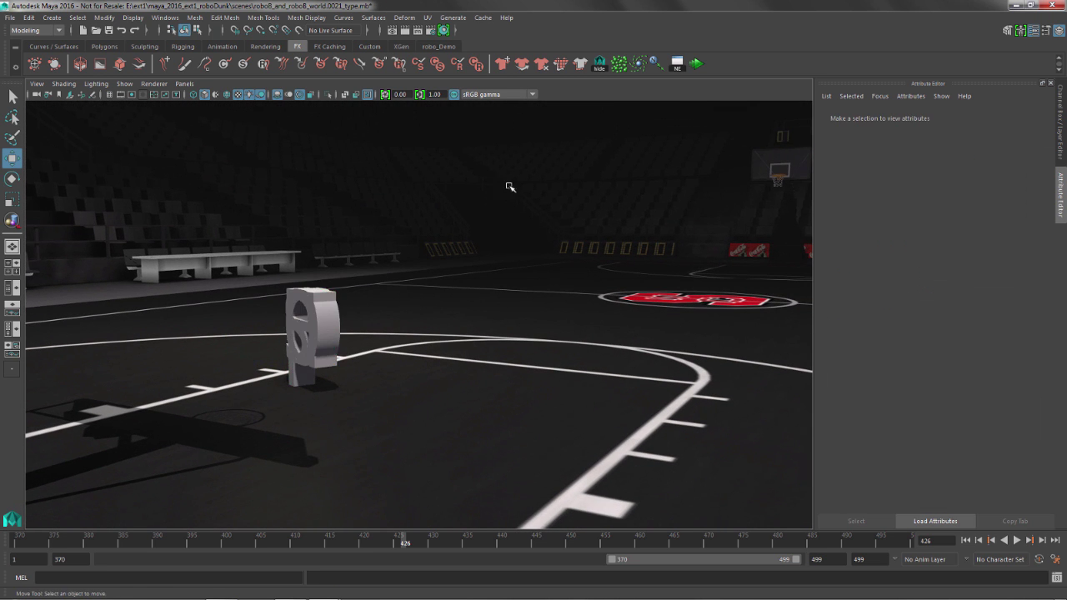
double_click(620, 65)
left_click(1062, 188)
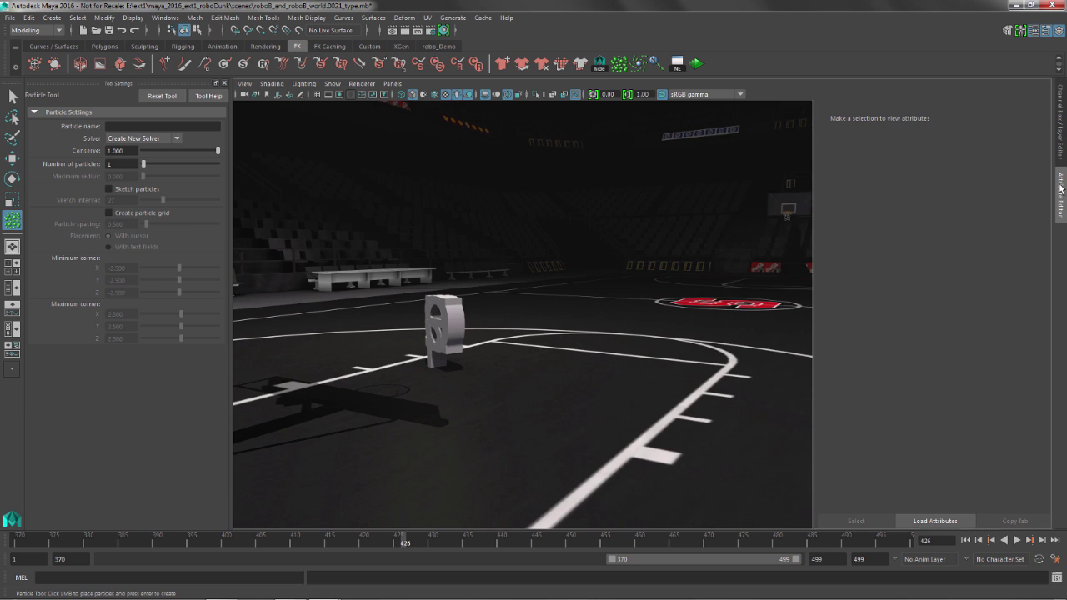
left_click_drag(541, 396, 454, 395, "alt")
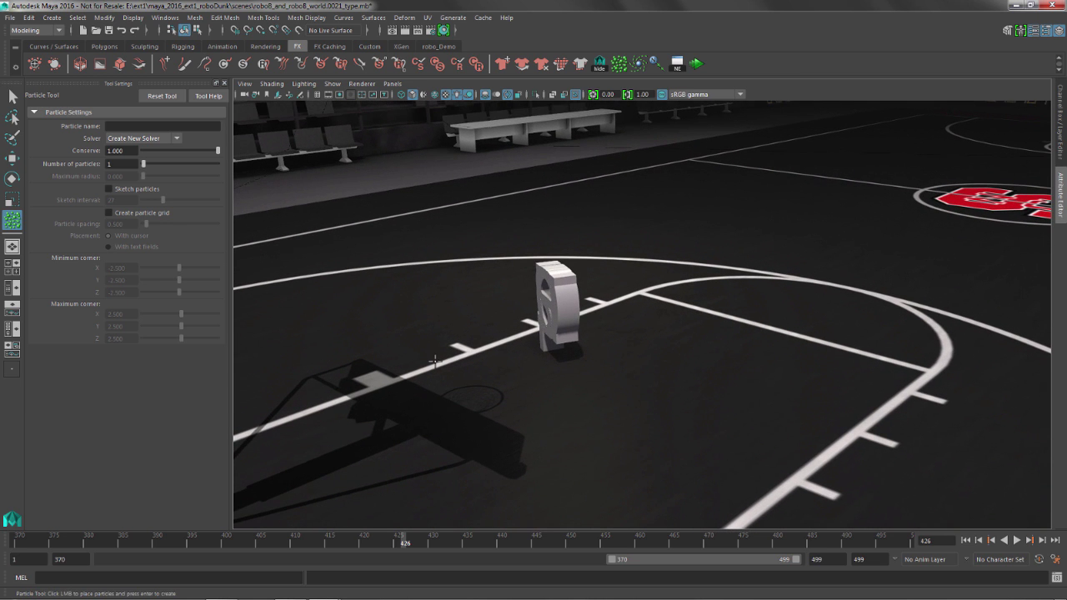
left_click(494, 409)
left_click(594, 435)
left_click(688, 437)
left_click(758, 417)
left_click(856, 386)
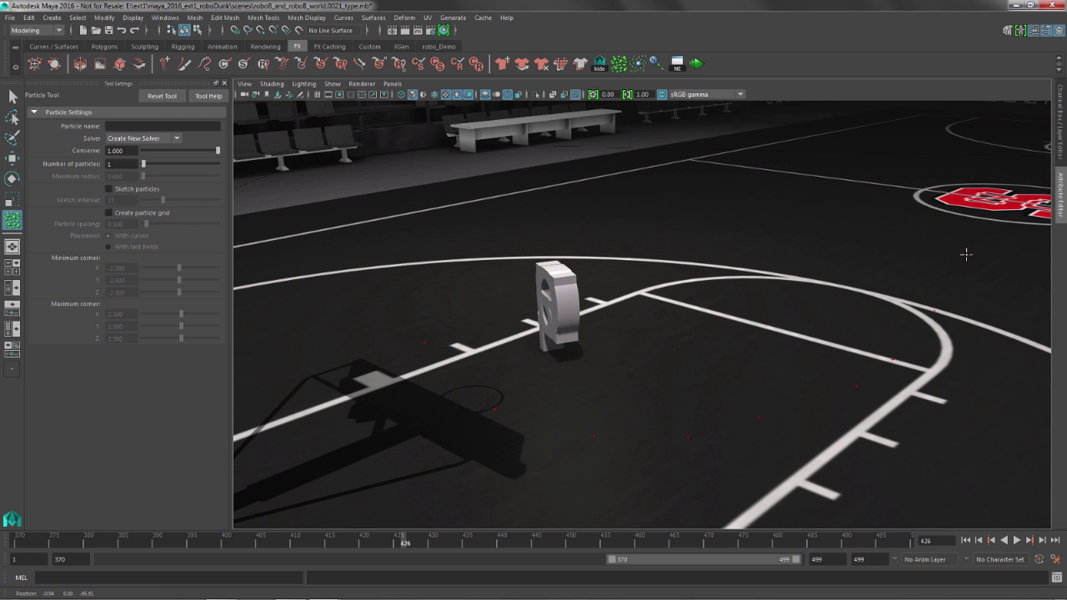
key("Return")
Step: Add a Newton field and a Vortex field for the particles
key("w")
left_click_drag(837, 286, 648, 174, "alt")
left_click(657, 63)
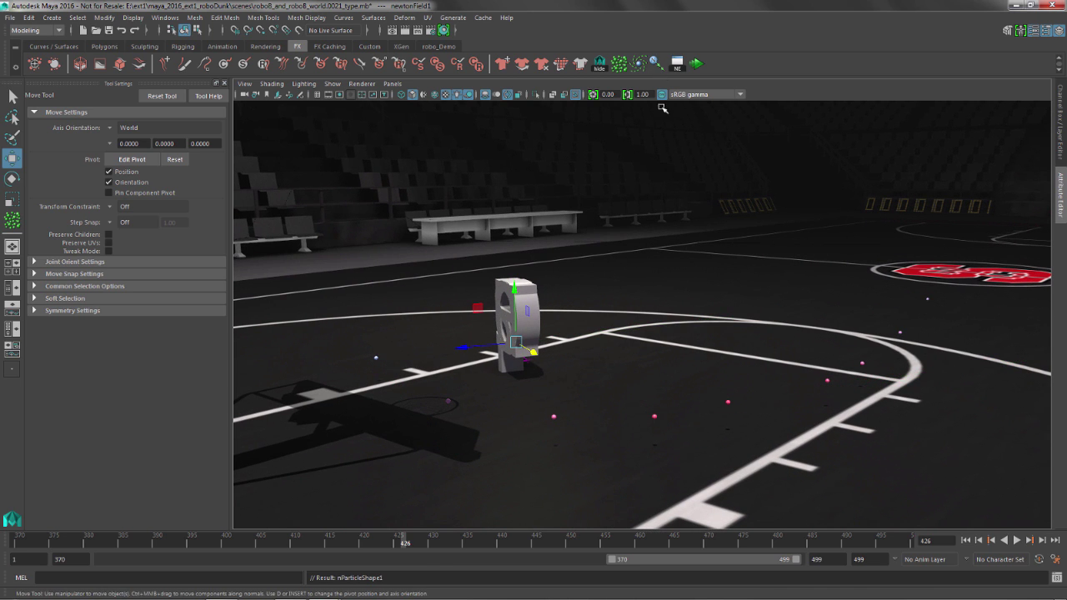
left_click(657, 417)
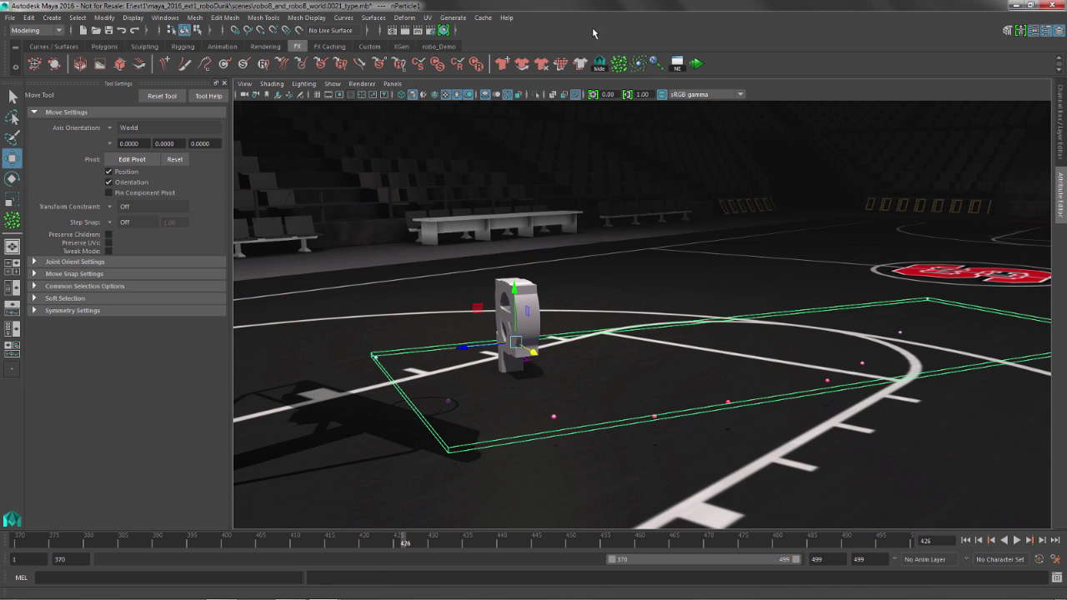
left_click(638, 64)
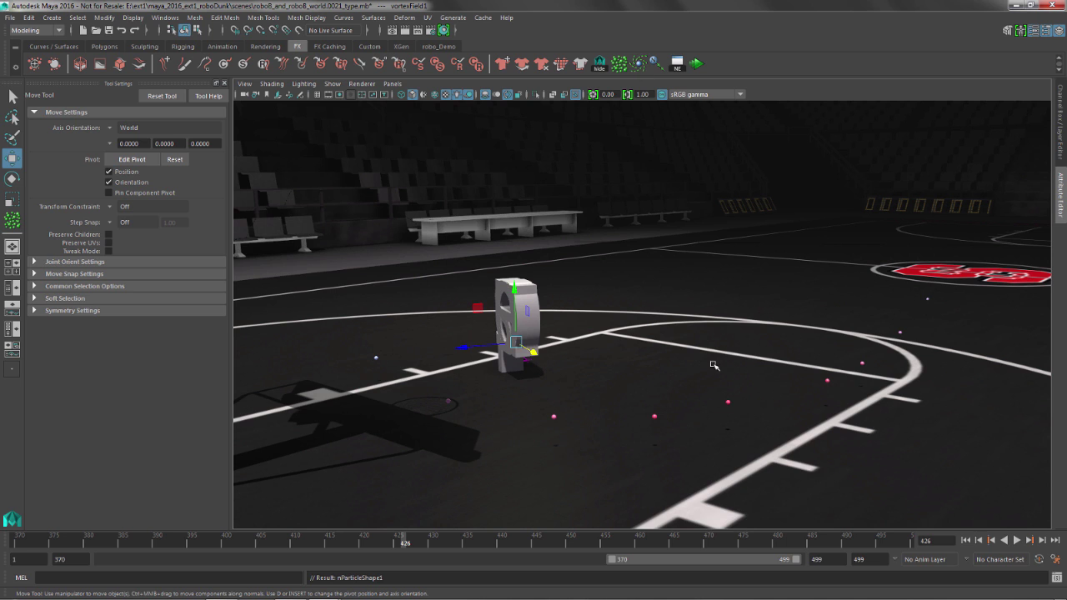
Step: Examine the collision and rotation settings of the nParticle shape
left_click(655, 416)
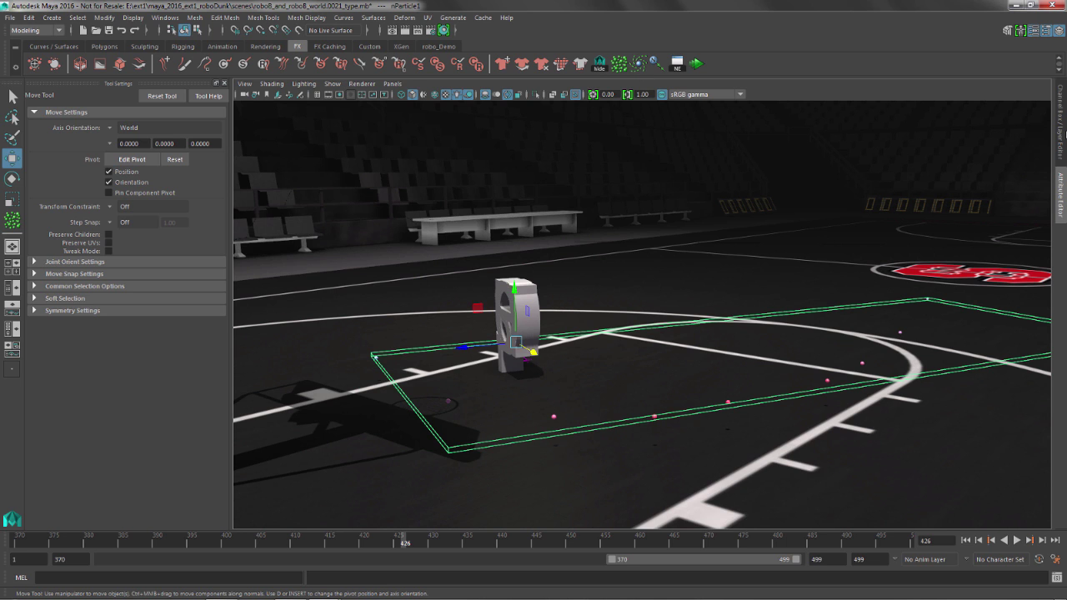
left_click(1060, 189)
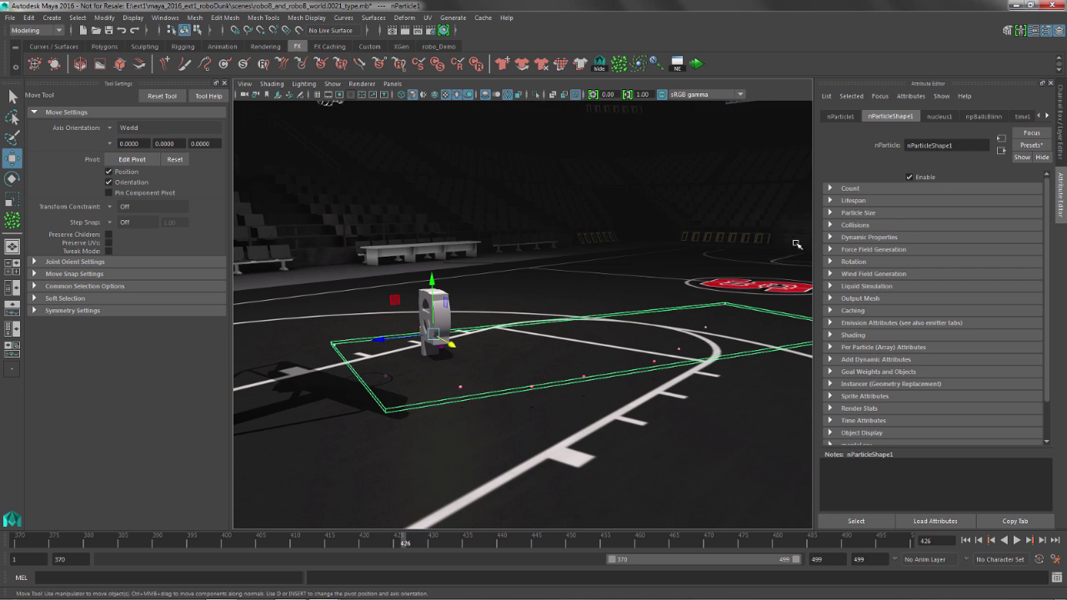
left_click(829, 225)
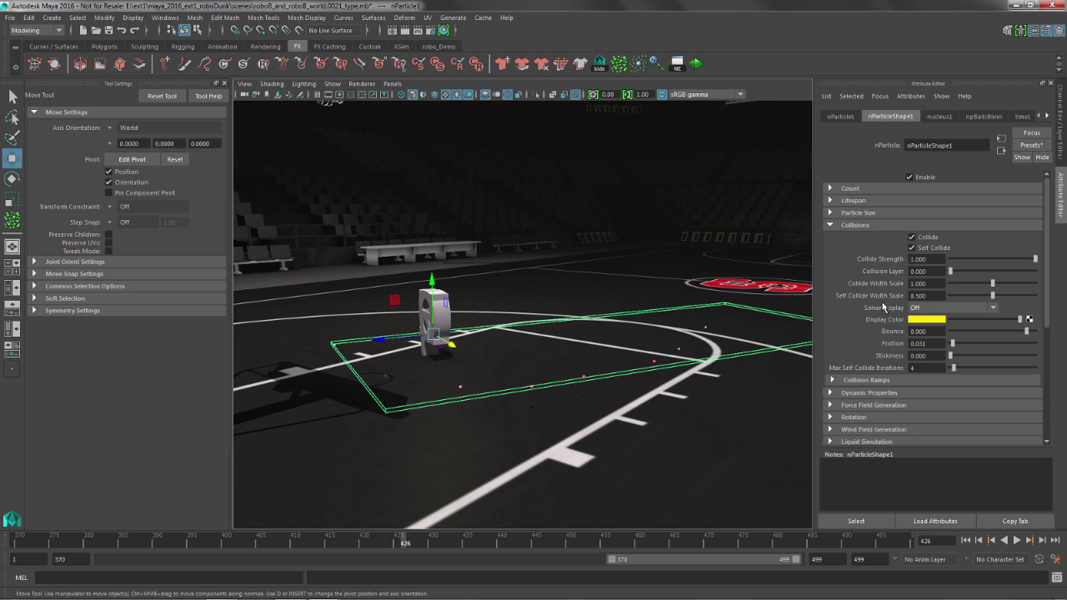
left_click_drag(1048, 318, 1048, 353)
left_click(830, 346)
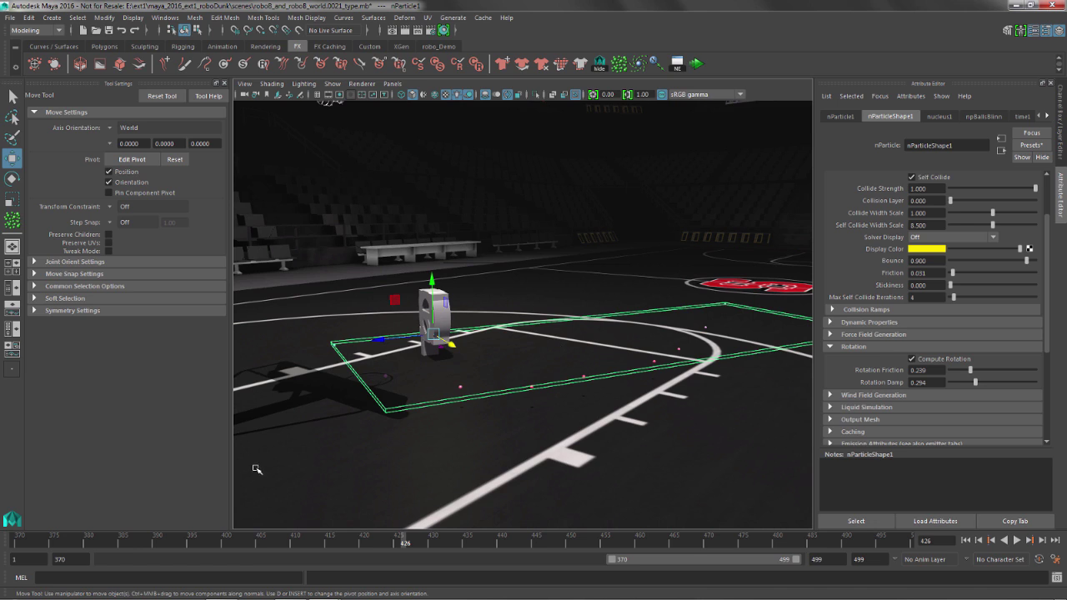
Step: Set the playback range to frames 1 to 3000 and go to frame 1
double_click(68, 559)
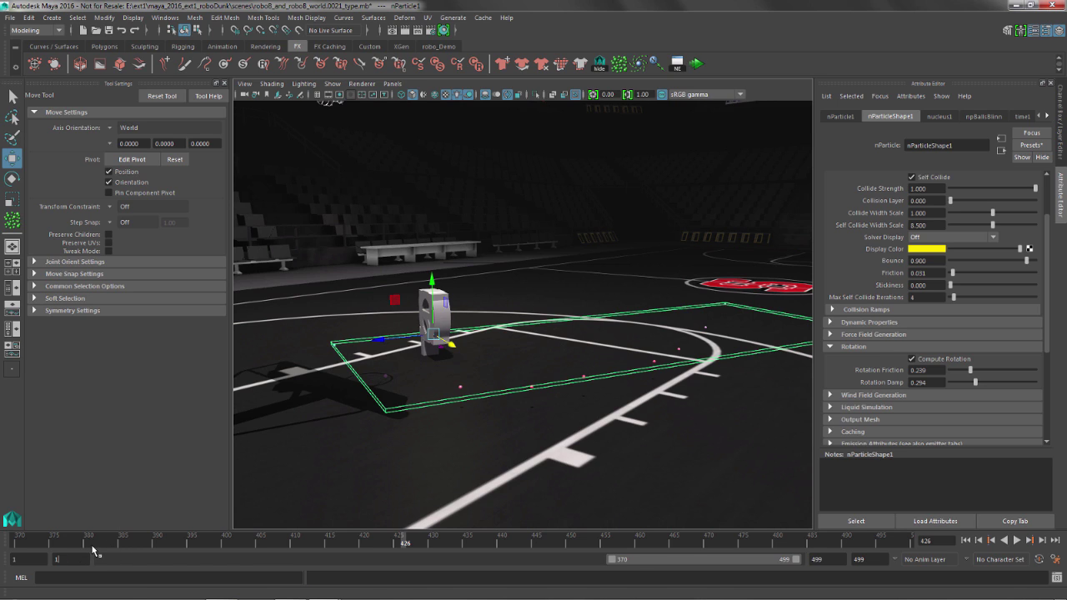
key("Return")
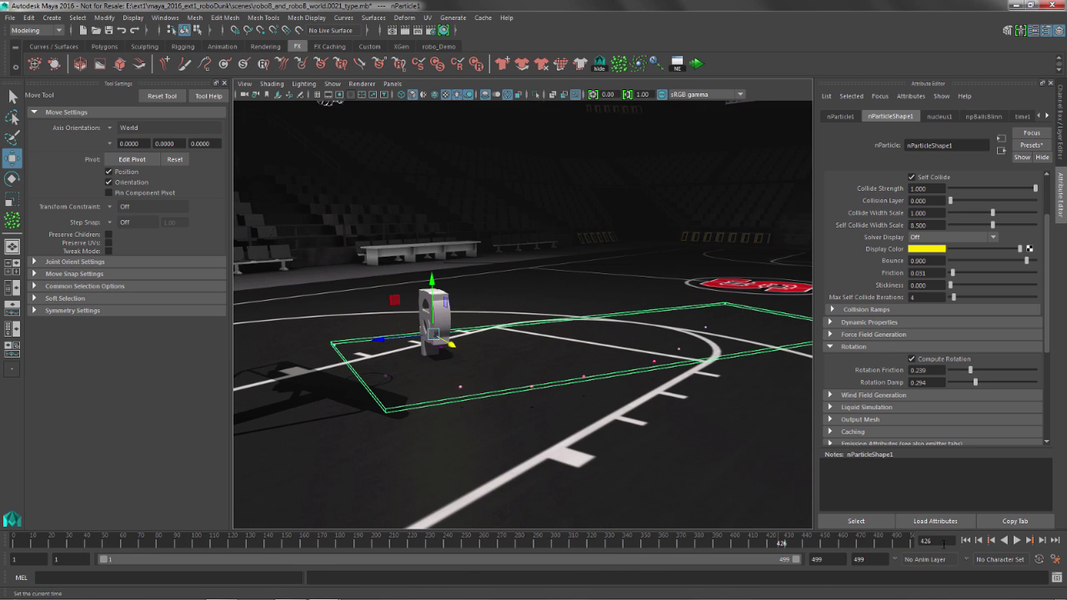
left_click(965, 542)
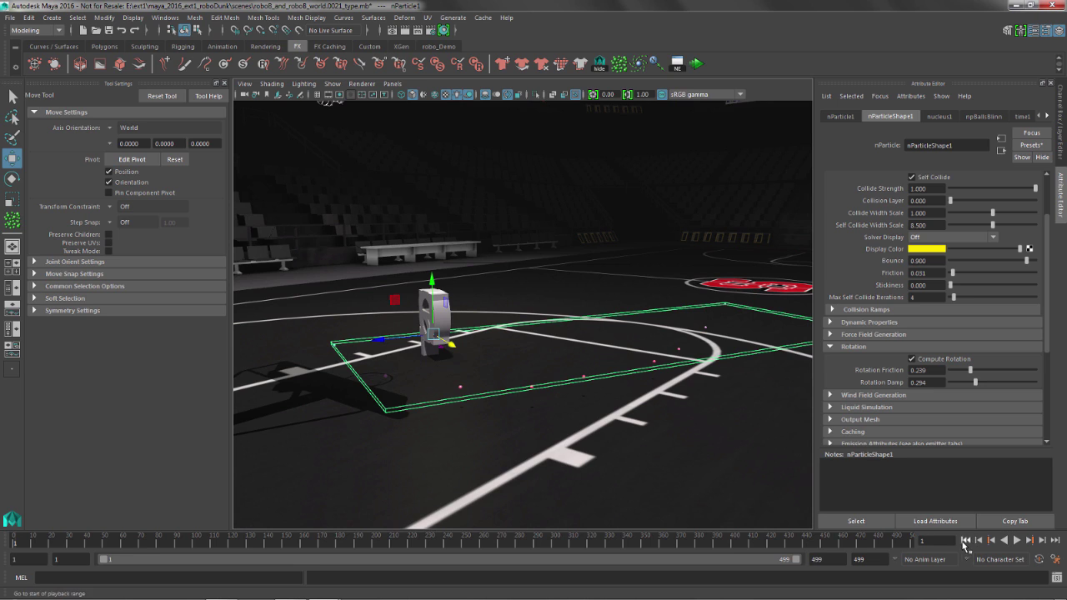
left_click(838, 559)
type("3000")
key("Return")
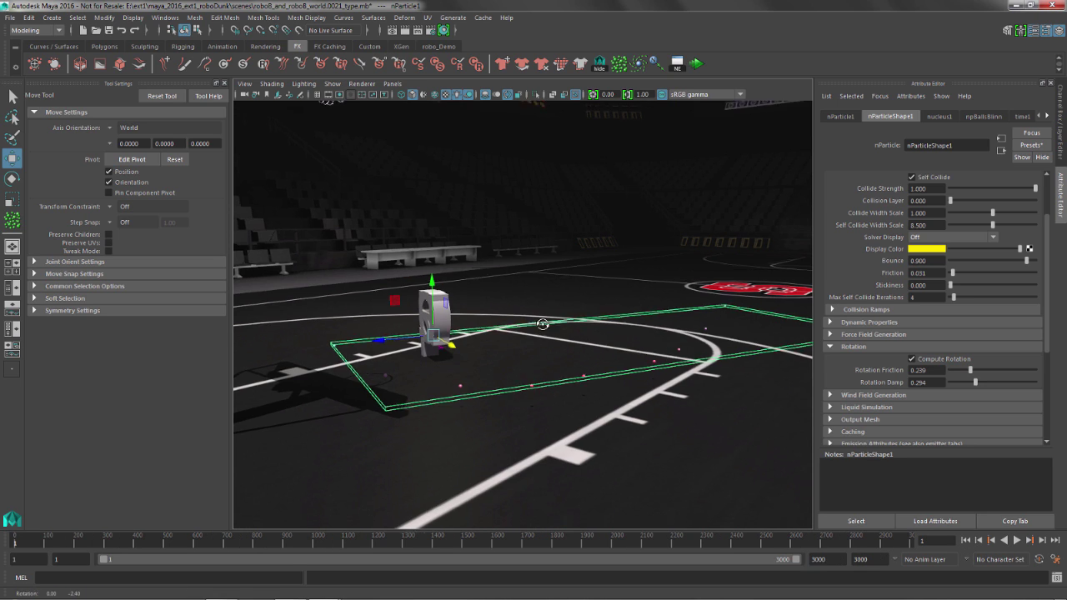
Step: Clear the side panels, select the superuser type mesh together with the particles and show both in the Node Editor
left_click(1062, 210)
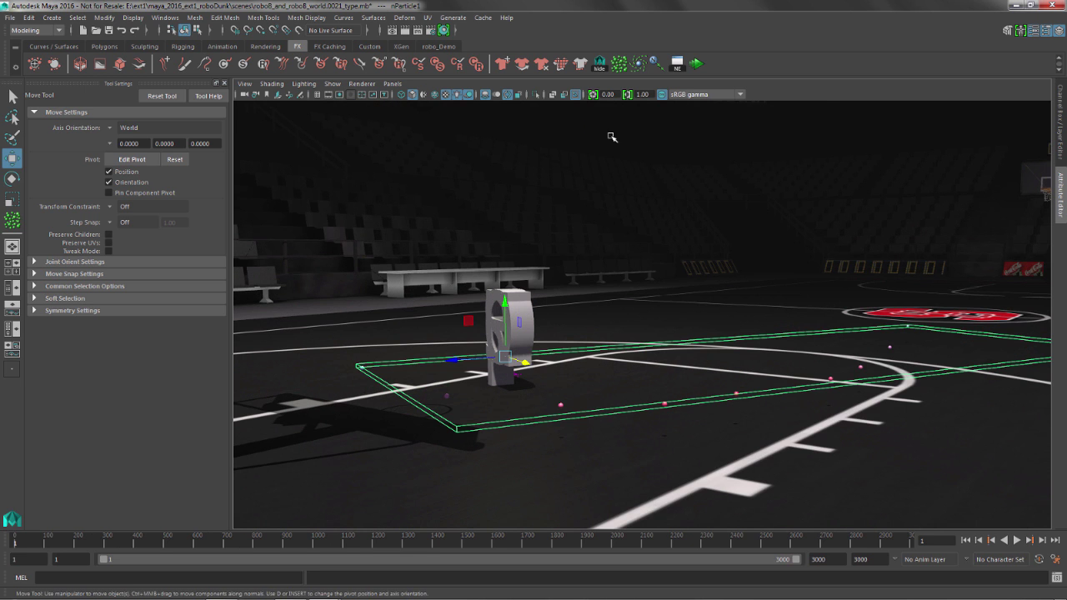
left_click(223, 84)
left_click_drag(538, 285, 472, 319, "alt")
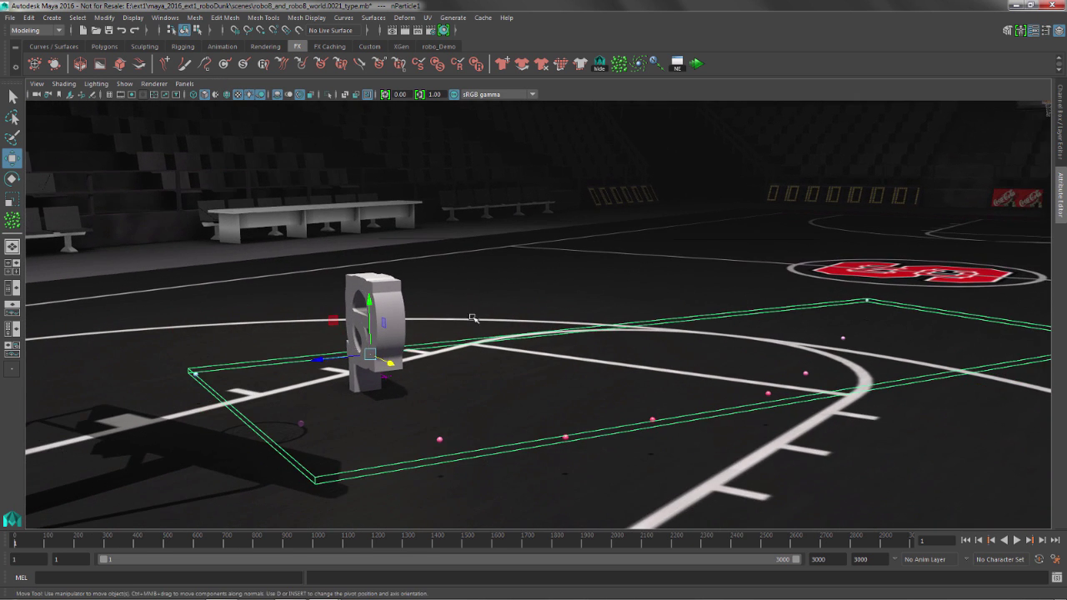
left_click(395, 323)
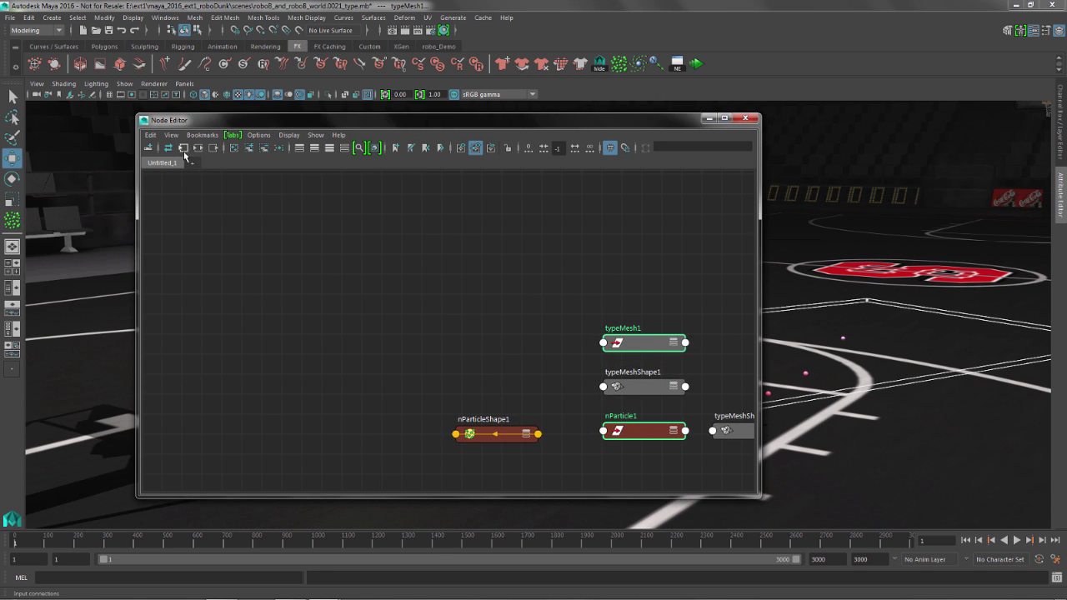
Step: Graph the input connections, separate the shellDeformer1 and nParticleShape1 nodes and display all attributes of shellDeformer1
left_click(184, 150)
scroll(409, 339, "up", 4)
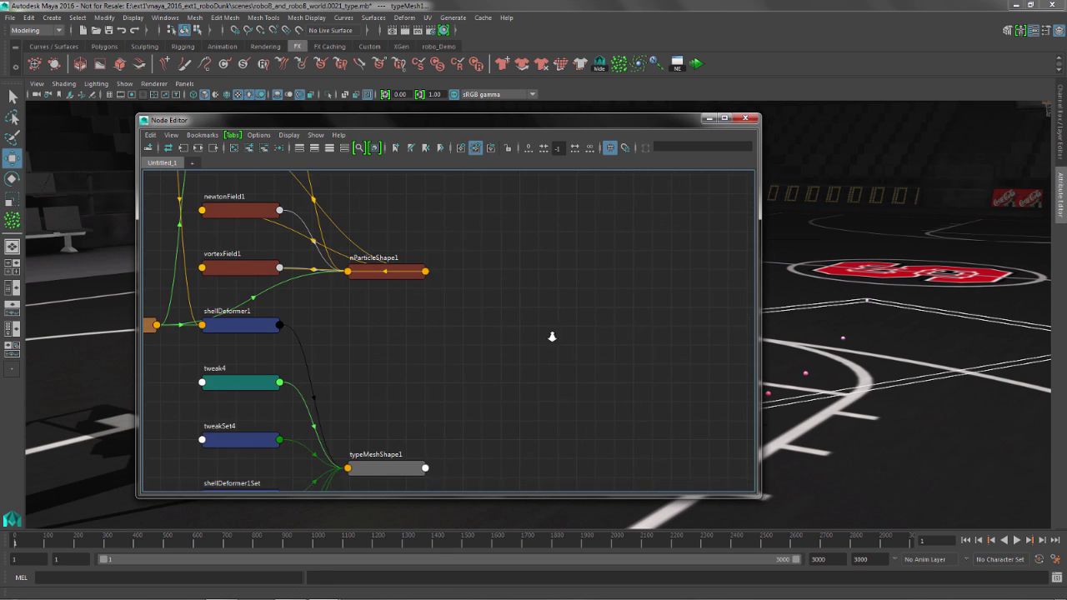
left_click(258, 330)
left_click_drag(258, 330, 626, 234)
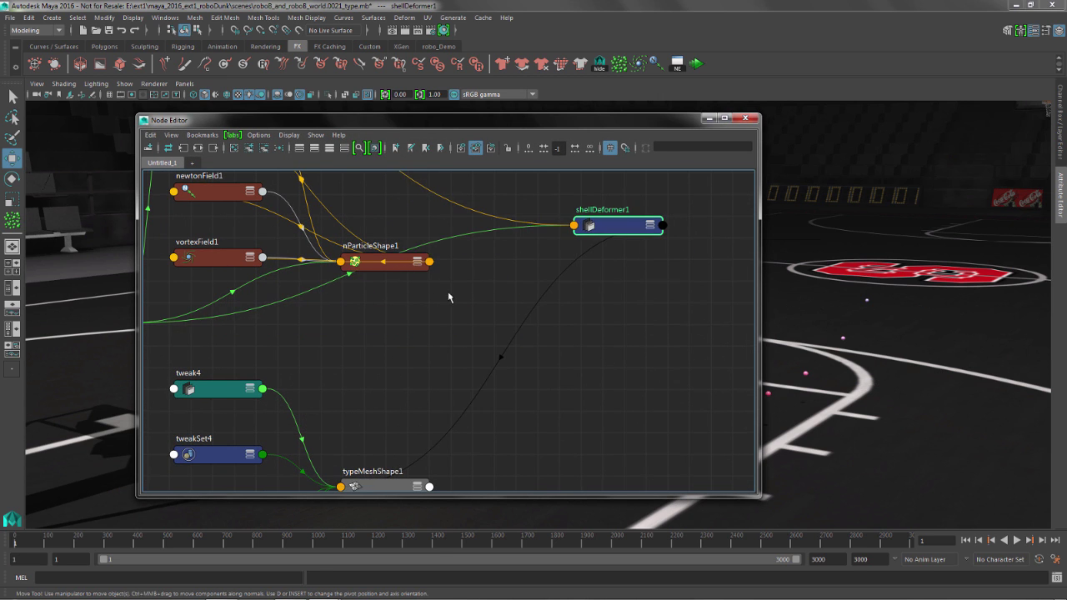
left_click_drag(392, 267, 386, 431)
middle_click_drag(589, 339, 537, 317, "alt")
right_click_drag(572, 231, 565, 372)
left_click_drag(562, 230, 549, 73)
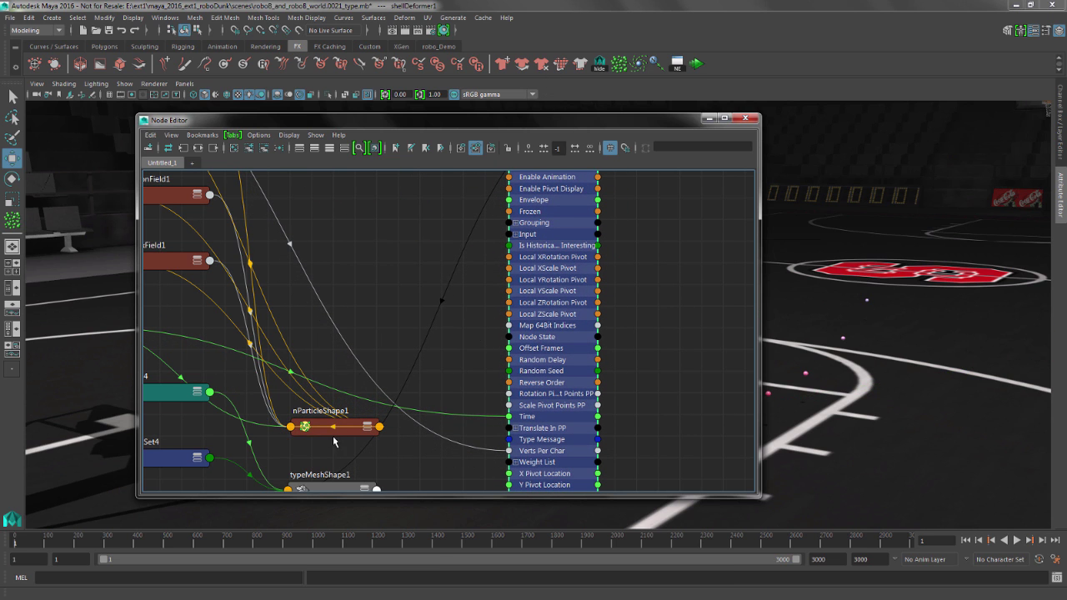
Step: Connect the Position output of nParticleShape1 to Position In PP under Translate In PP on shellDeformer1 and go to frame 1
left_click_drag(334, 437, 381, 447)
left_click(515, 428)
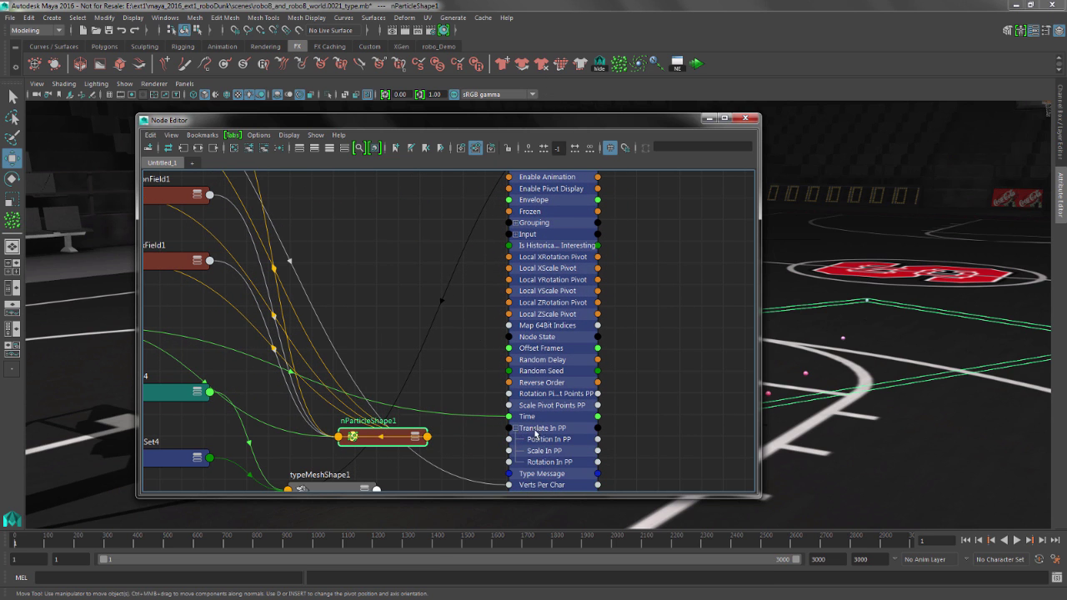
scroll(532, 395, "up", 3)
left_click(456, 394)
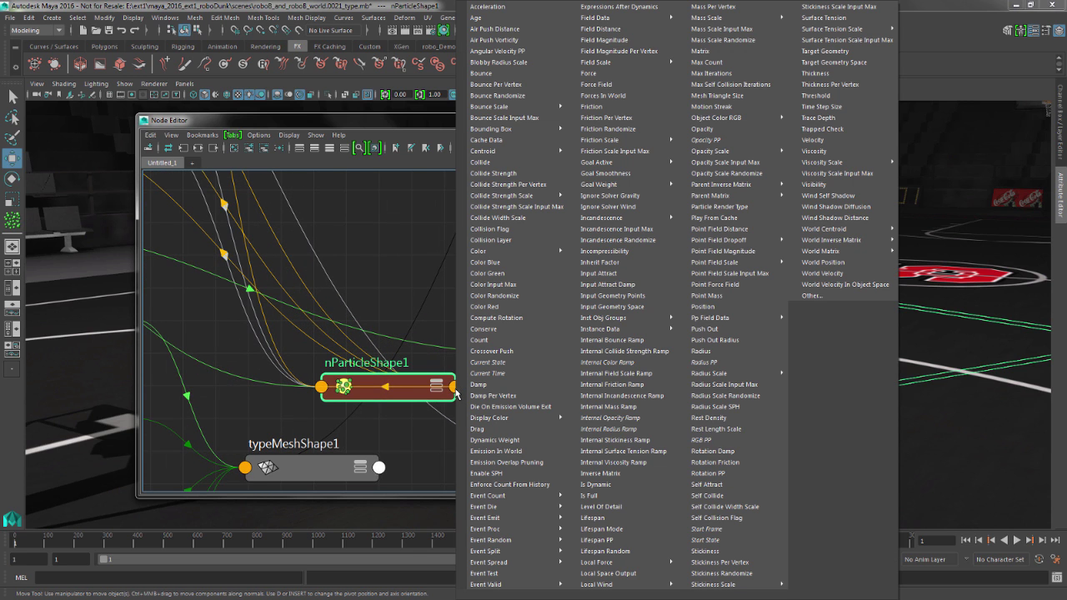
left_click(705, 307)
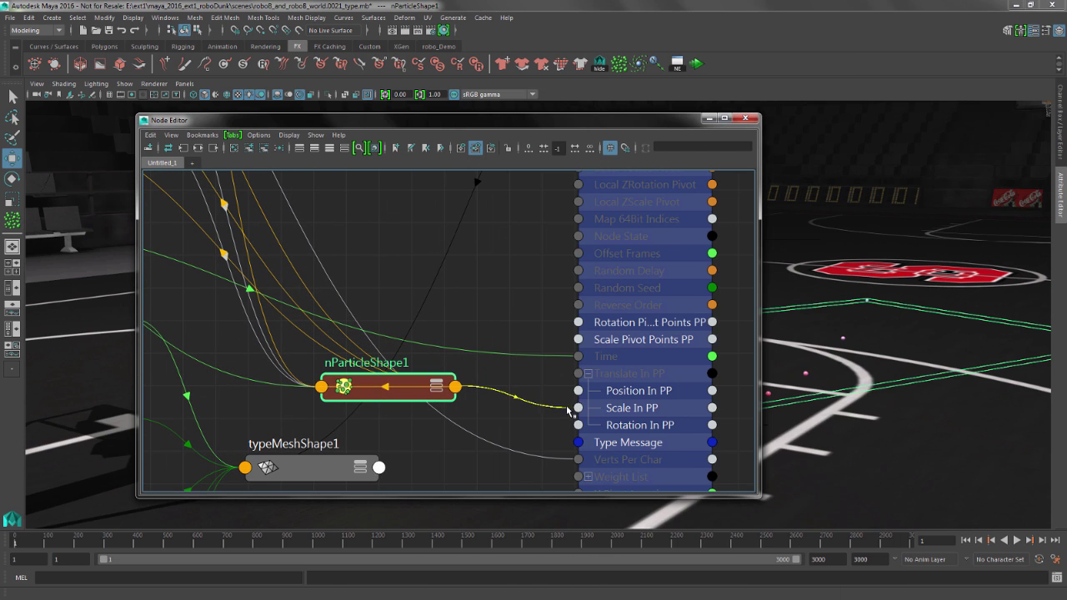
left_click(580, 390)
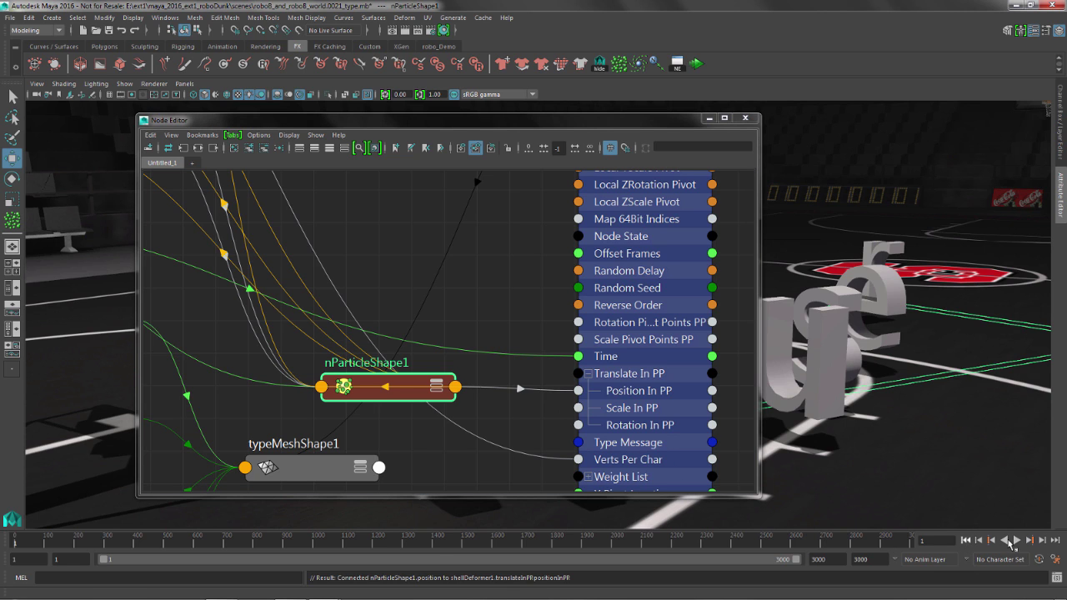
key("alt+v")
left_click(967, 540)
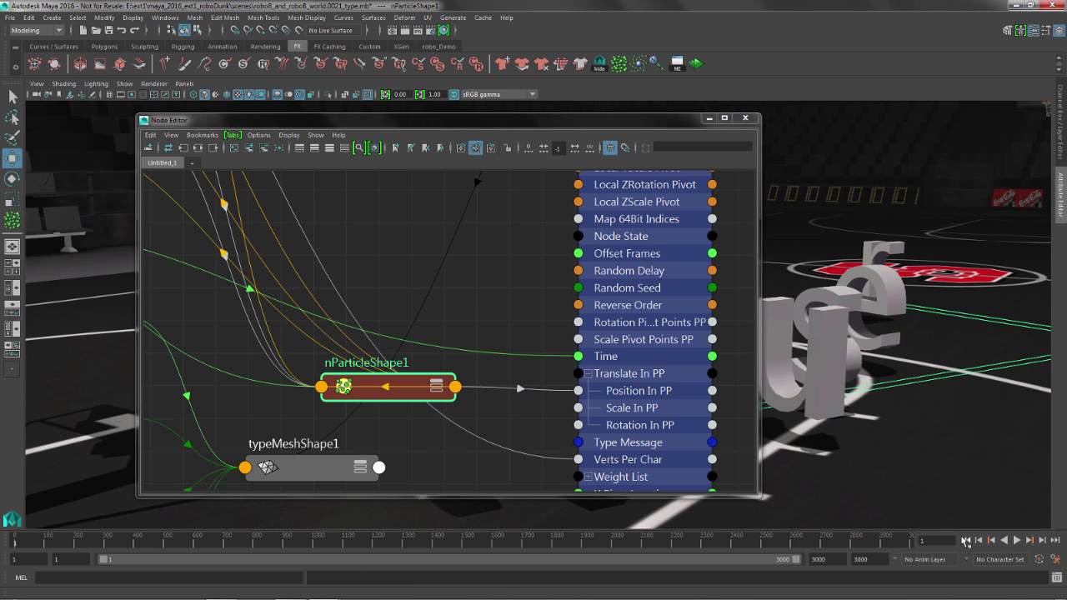
Step: Connect Rotation PP of nParticleShape1 to Rotation In PP on shellDeformer1 and close the Node Editor
left_click(453, 390)
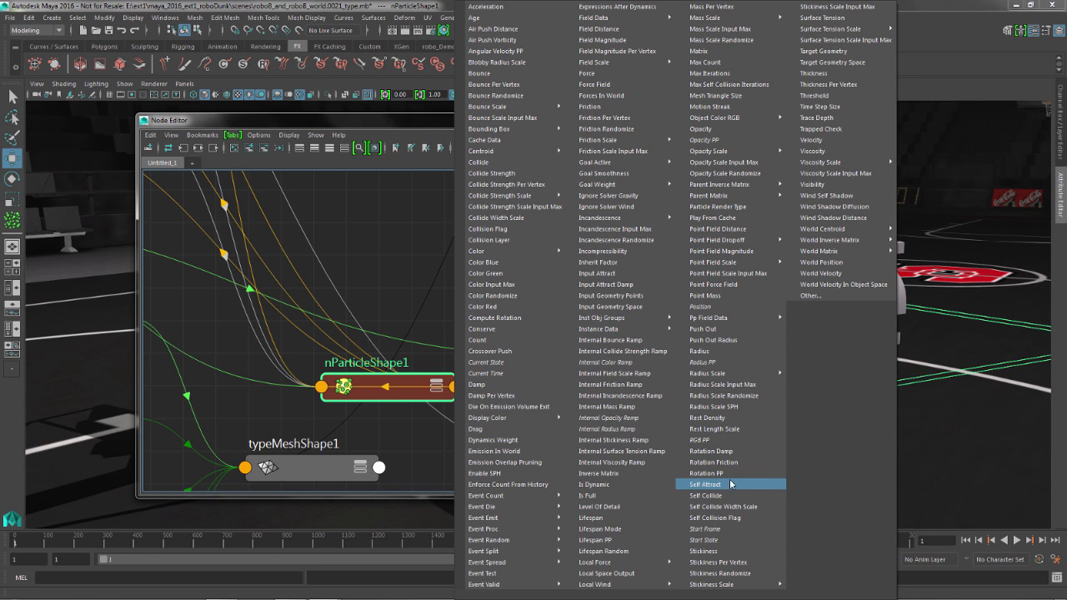
left_click(706, 473)
left_click(578, 426)
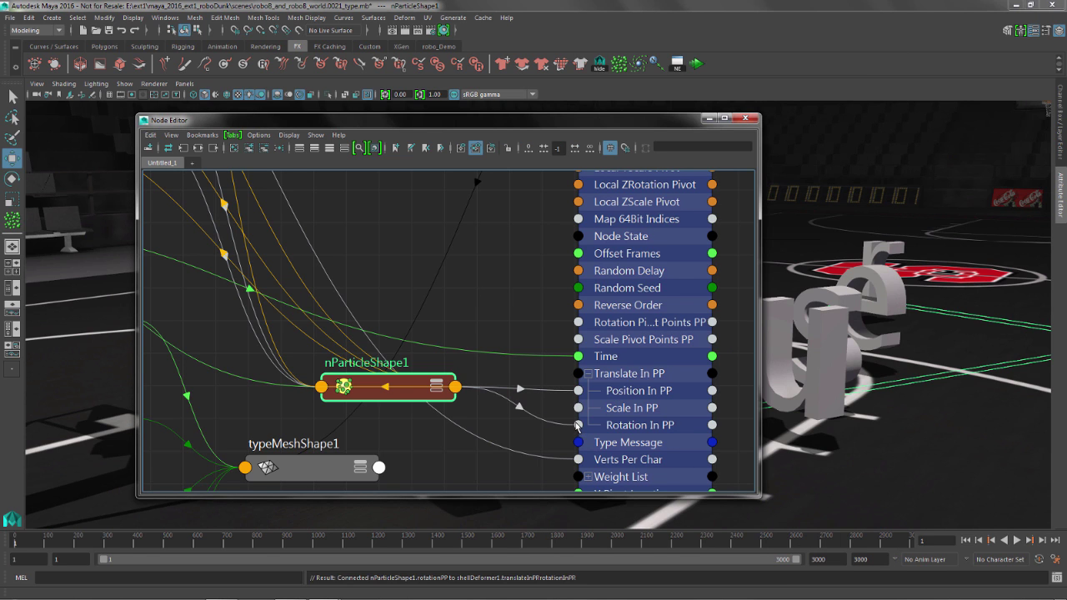
left_click(747, 118)
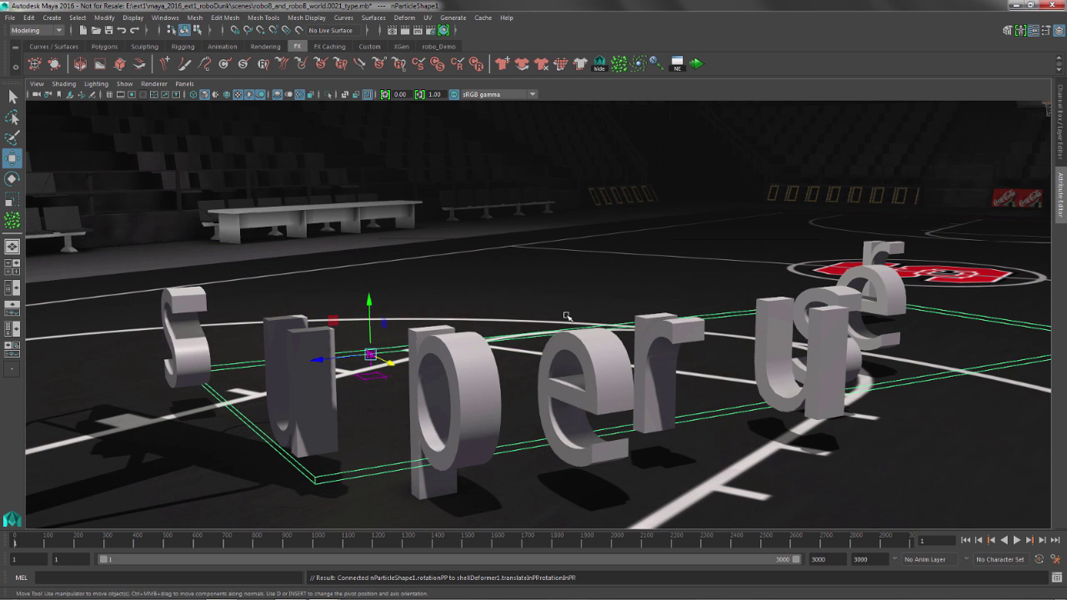
Step: Select newtonField1 in the Outliner and return to the full perspective view with all the letters in frame
key("space")
left_click_drag(576, 210, 574, 201)
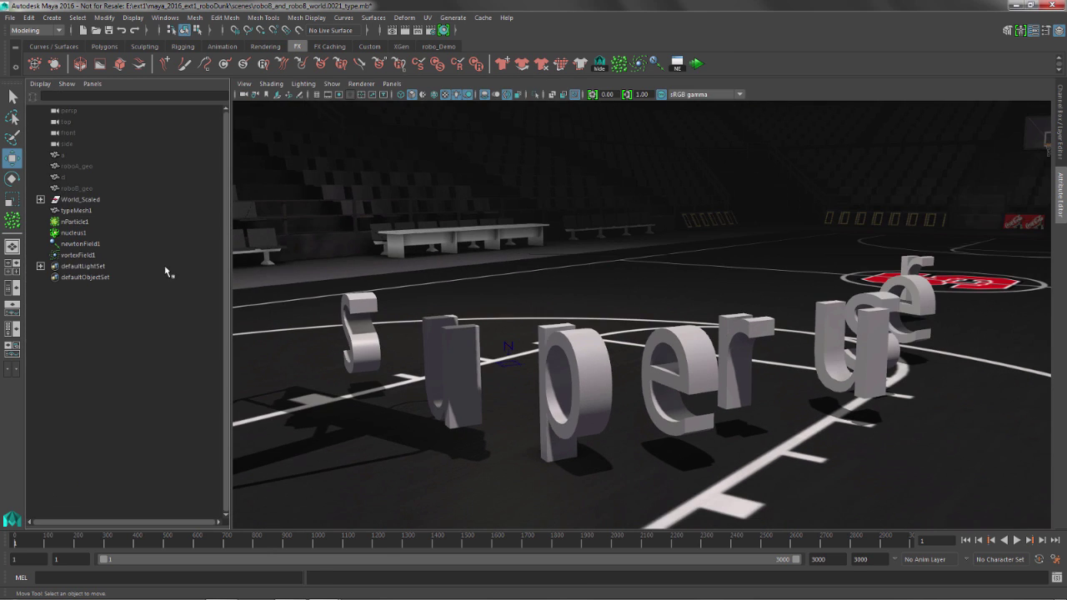
left_click(81, 244)
key("space")
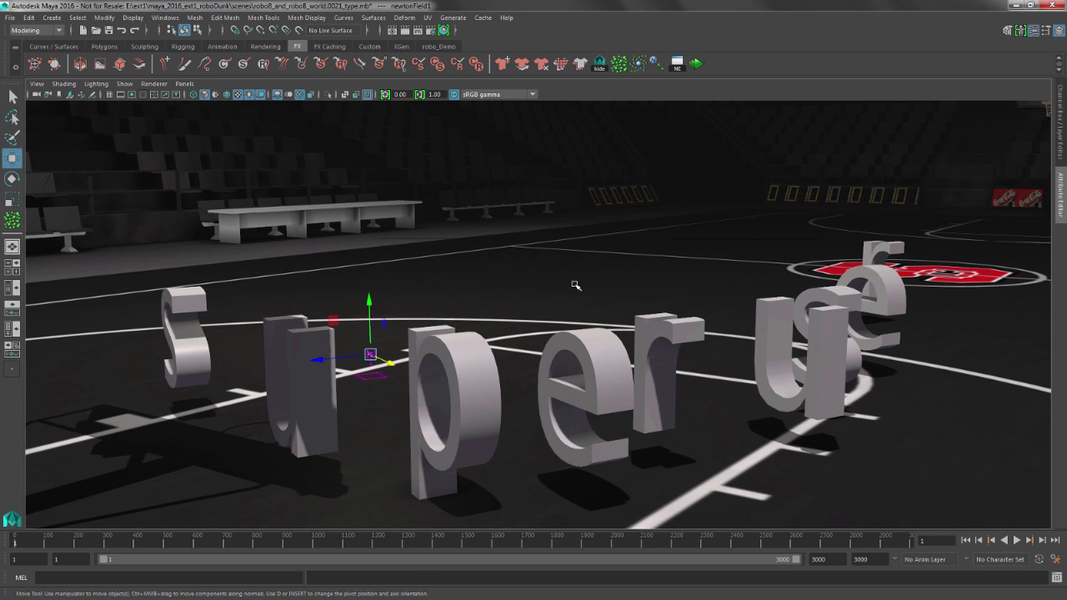
left_click_drag(674, 294, 631, 203, "alt")
left_click_drag(687, 162, 619, 210, "alt")
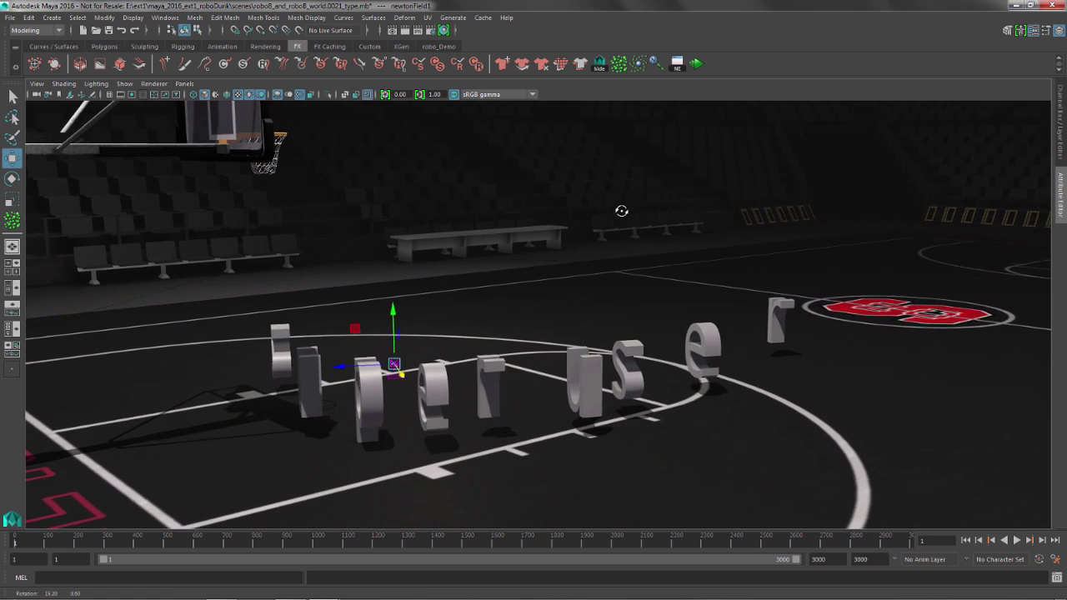
Step: Run interactive playback, move the Newton field through the scene to pull the letters along, and stop the simulation
left_click(697, 64)
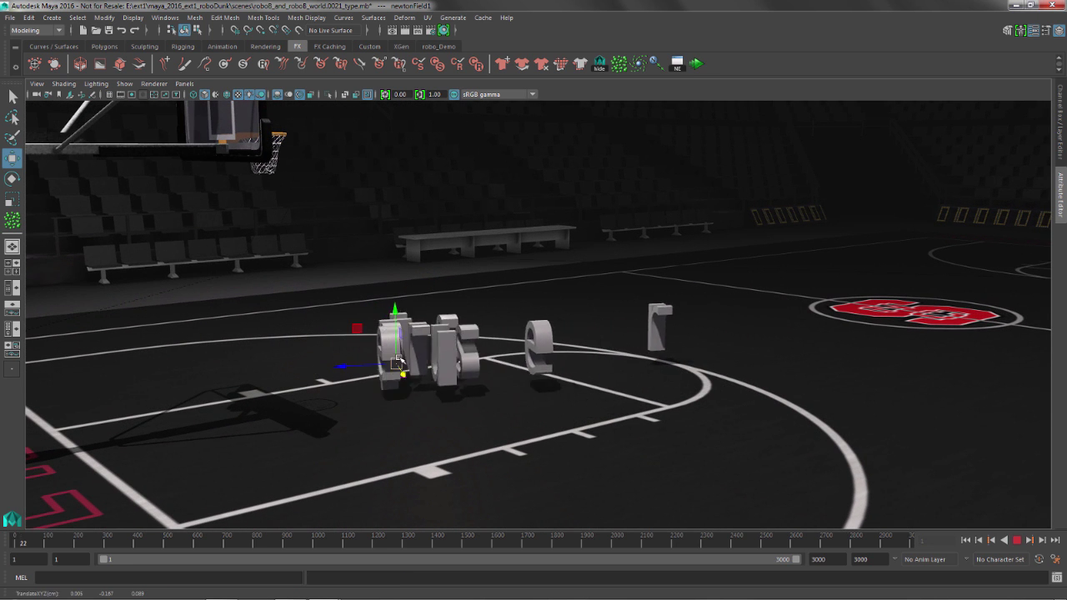
left_click_drag(396, 365, 487, 295)
left_click(1018, 540)
left_click_drag(550, 250, 500, 241, "alt")
Step: Select the type mesh, open its type1 attributes and change the text to supercool
left_click(523, 262)
right_click_drag(522, 261, 657, 275, "alt")
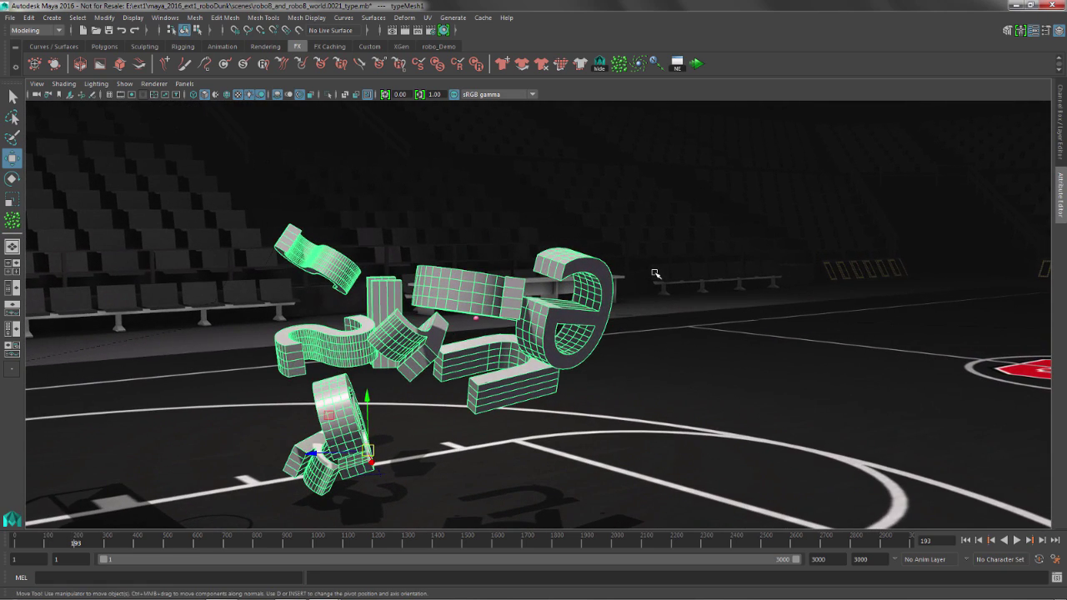
key("ctrl+a")
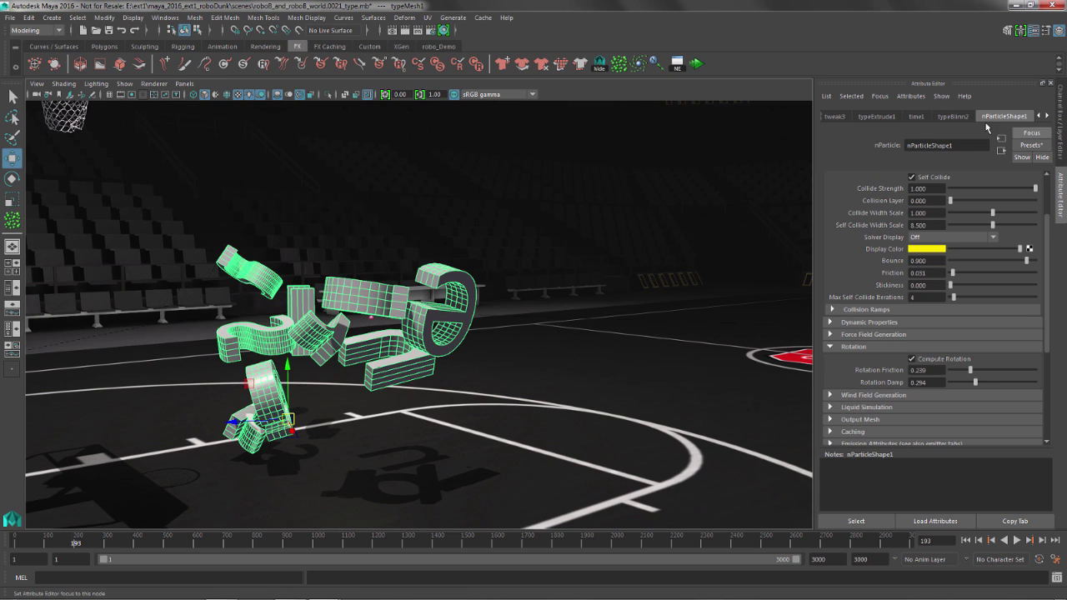
left_click(1039, 117)
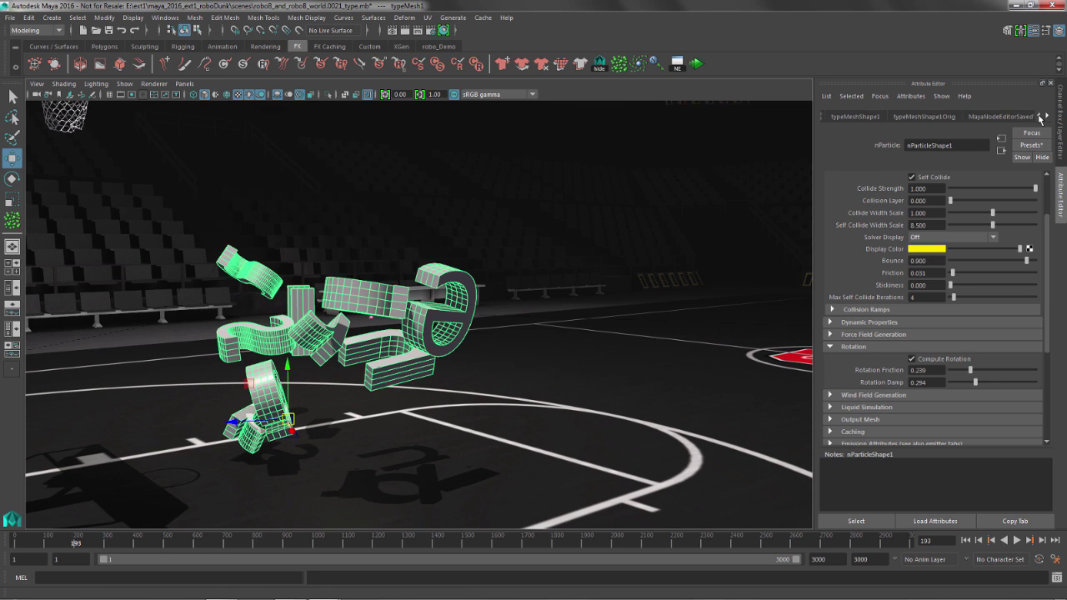
left_click(1039, 117)
left_click(1045, 116)
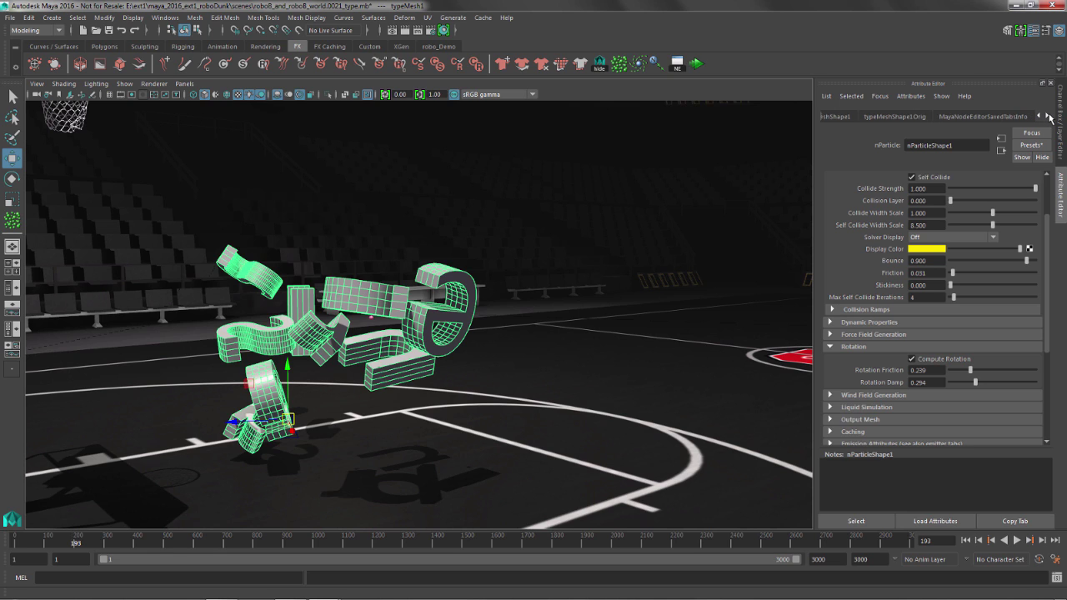
left_click(963, 117)
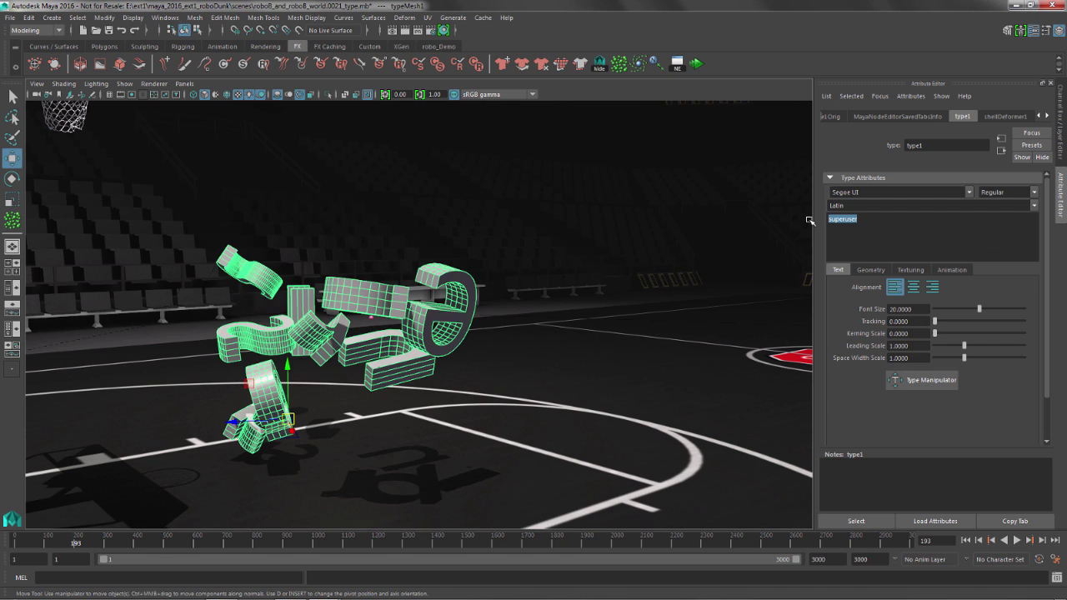
type("superc")
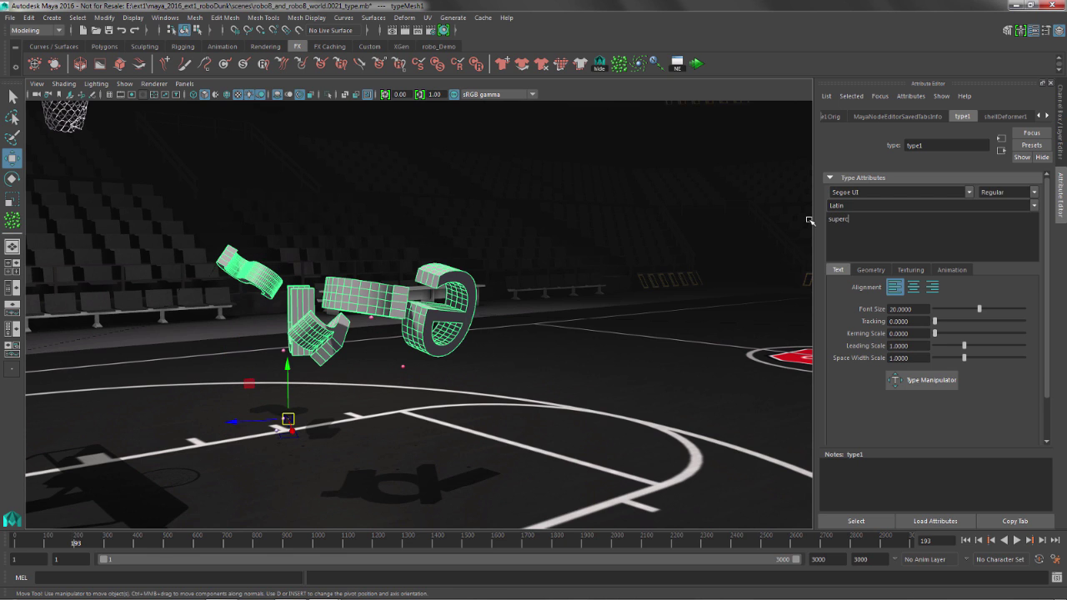
type("ool")
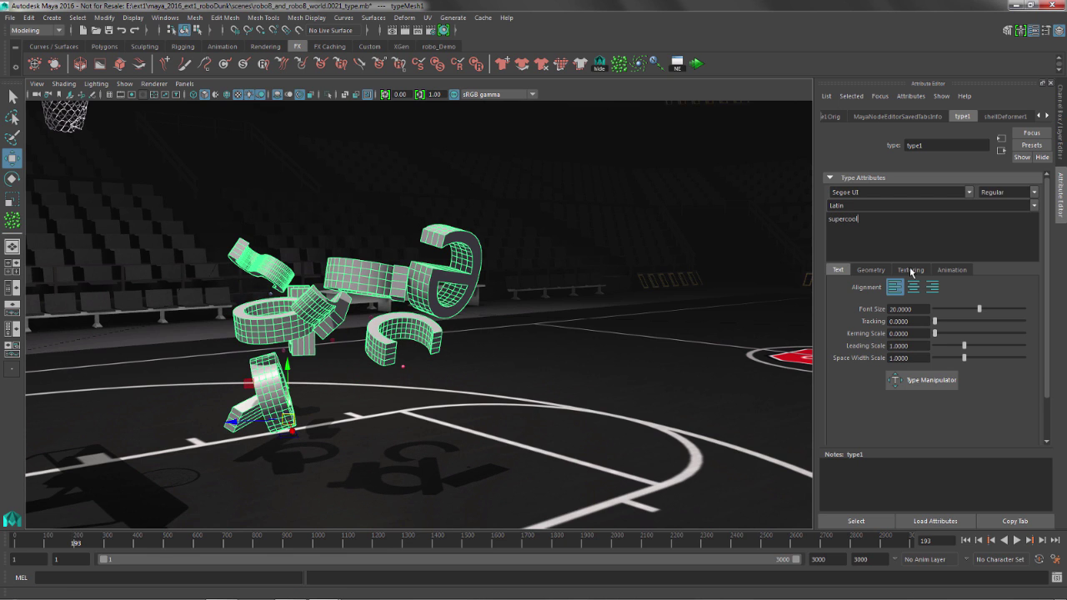
Step: Enable the outer bevel on the type, set its Extrude Offset to 2 and slightly adjust the Bevel Distance
left_click(870, 271)
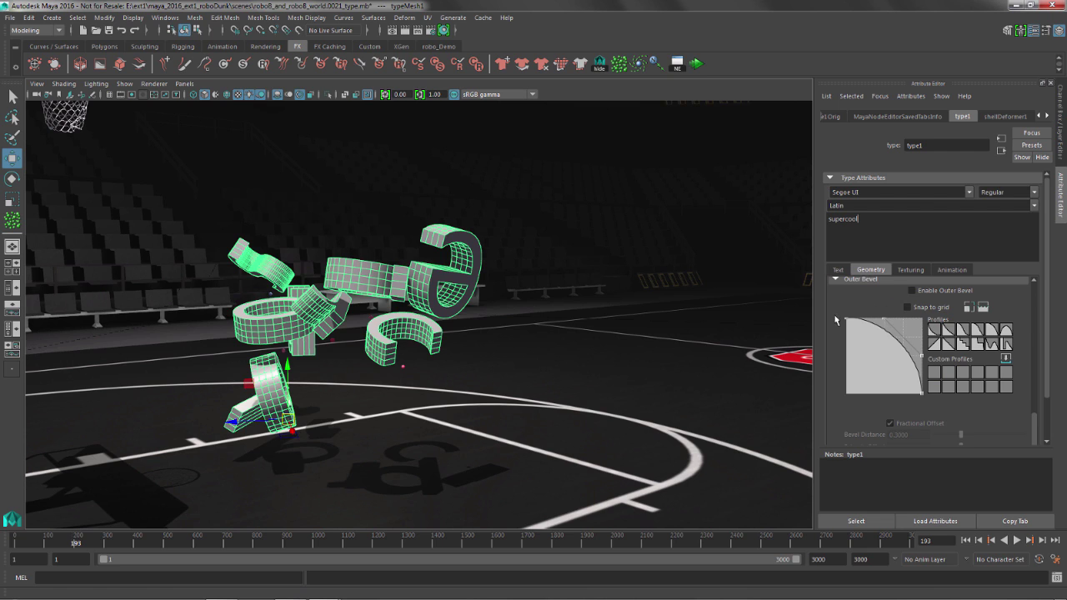
left_click(912, 291)
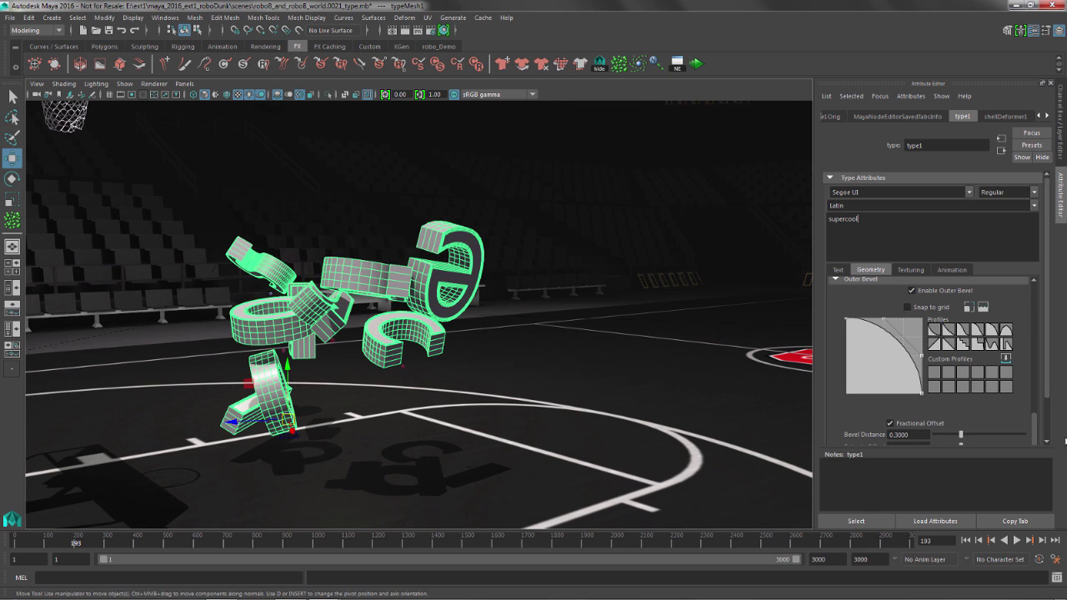
scroll(1049, 392, "down", 2)
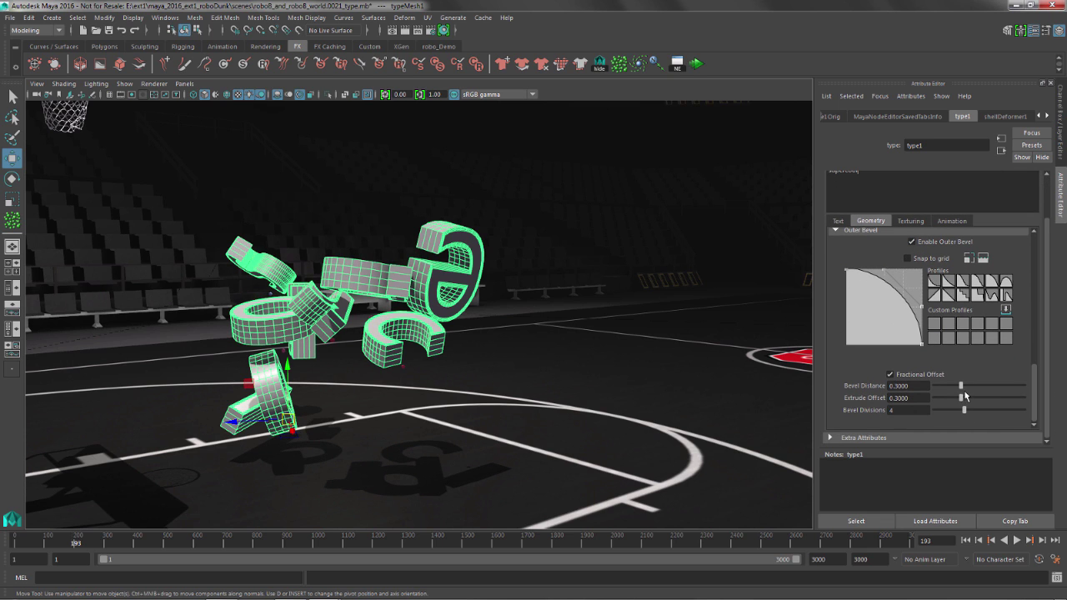
left_click_drag(964, 401, 1016, 400)
double_click(918, 398)
type("1")
key("Return")
type("2")
key("Return")
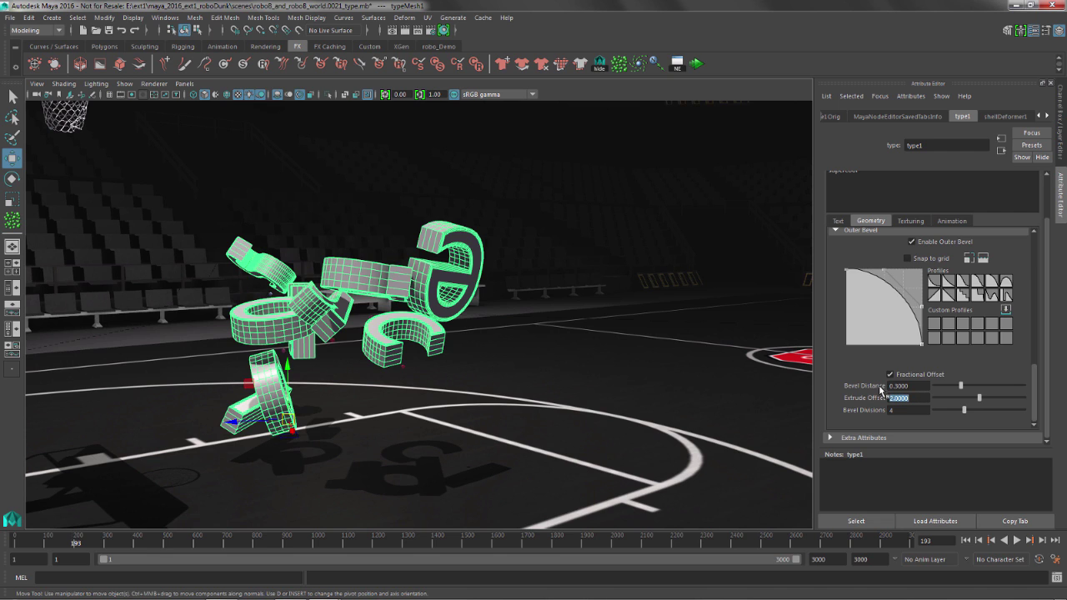
left_click_drag(962, 390, 960, 390)
Step: Give the type separate blinn shaders for caps, bevel and extrusion, and deselect the mesh
left_click(910, 221)
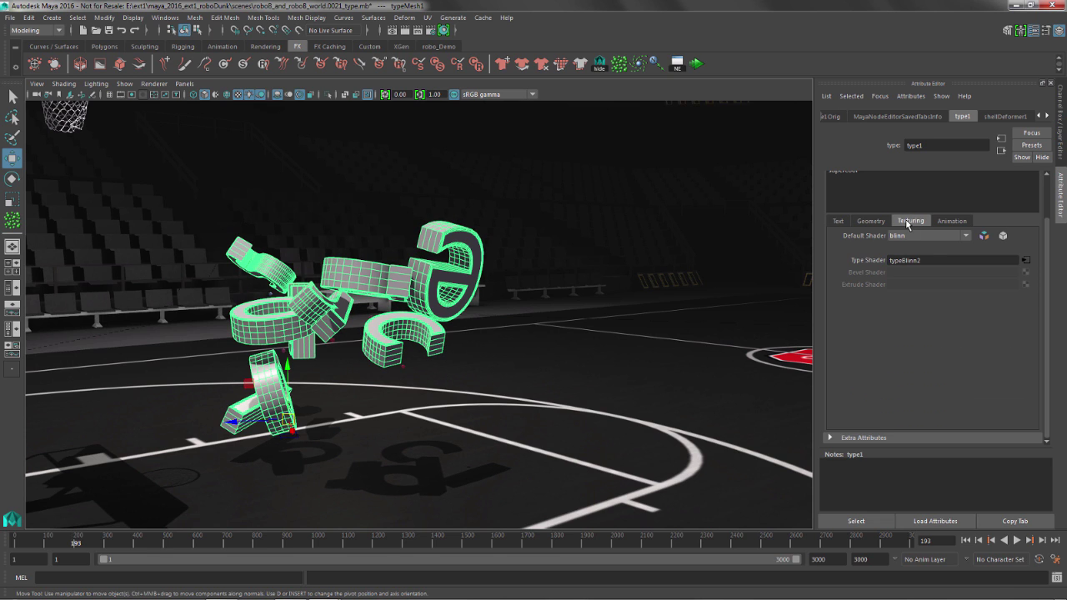
left_click(984, 235)
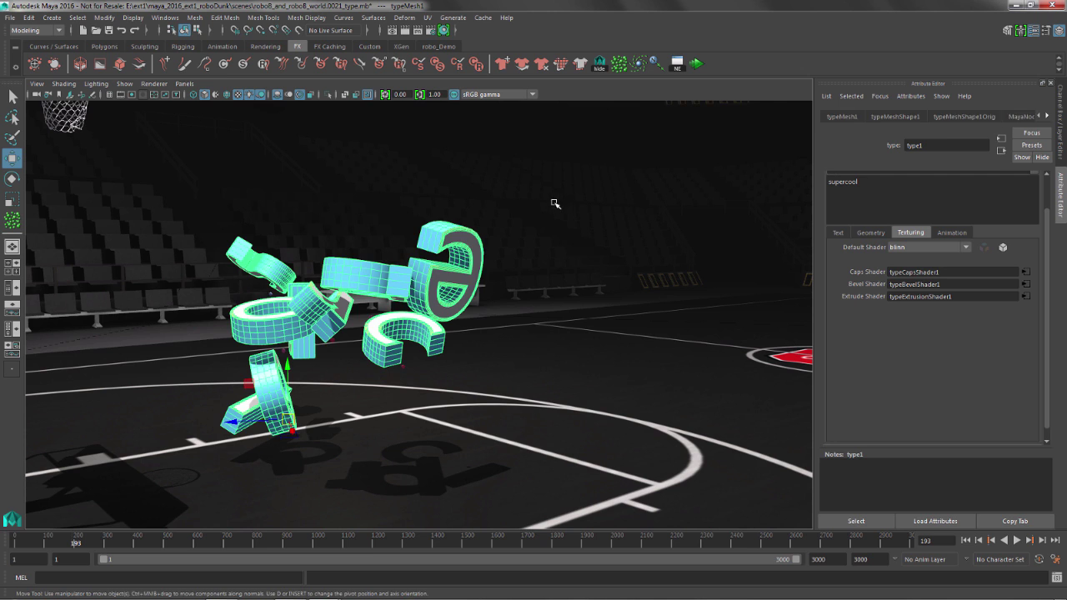
left_click(498, 288)
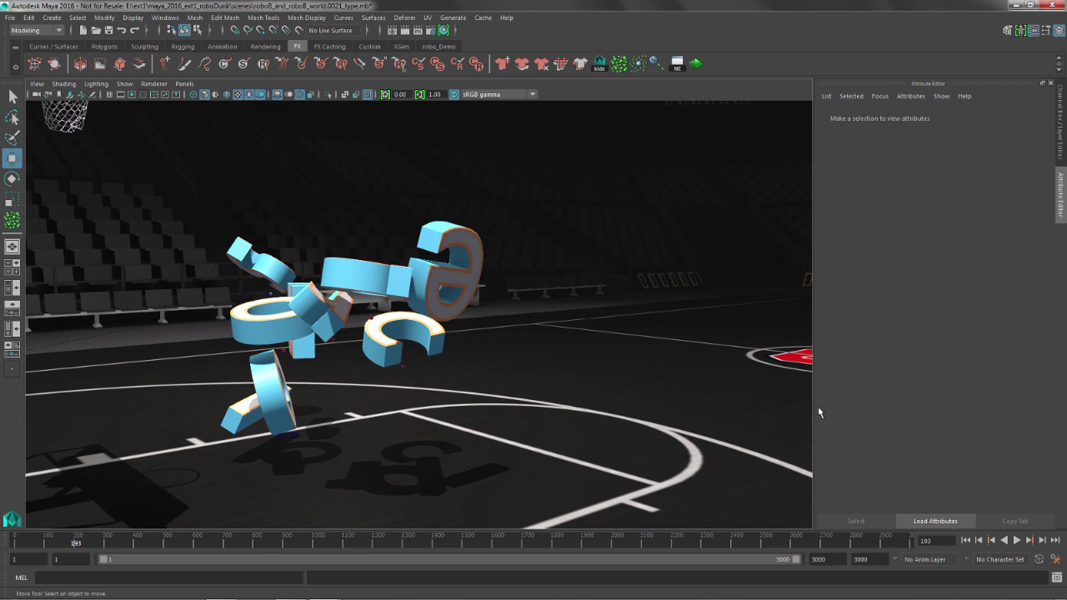
Step: Play the simulation interactively, stop it, inspect the shaded letters from another angle and hide the Attribute Editor
left_click(698, 66)
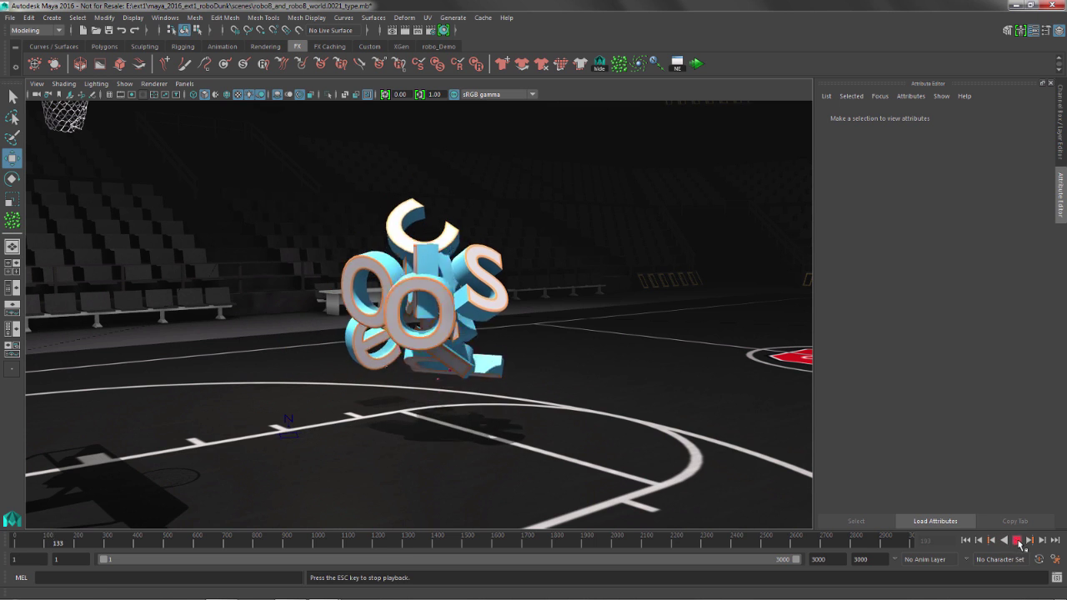
left_click(1018, 541)
left_click_drag(434, 251, 572, 274, "alt")
left_click_drag(476, 239, 529, 253, "alt")
left_click(1059, 215)
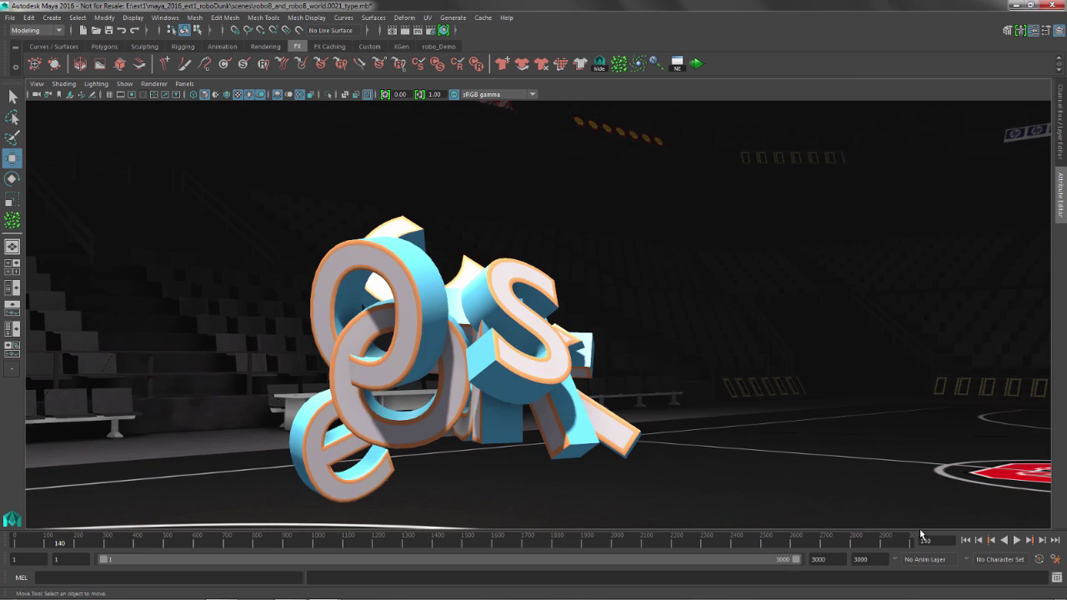